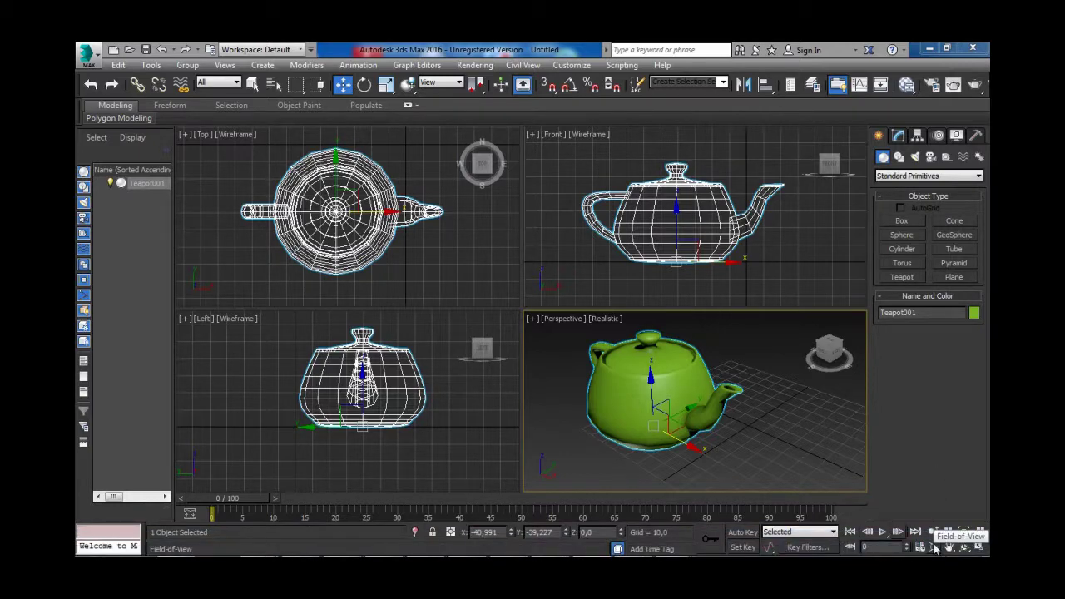
Widen and narrow the Perspective viewport's field of view around the teapot, including zooming in close and far back out.
click(934, 546)
drag(640, 387, 749, 353)
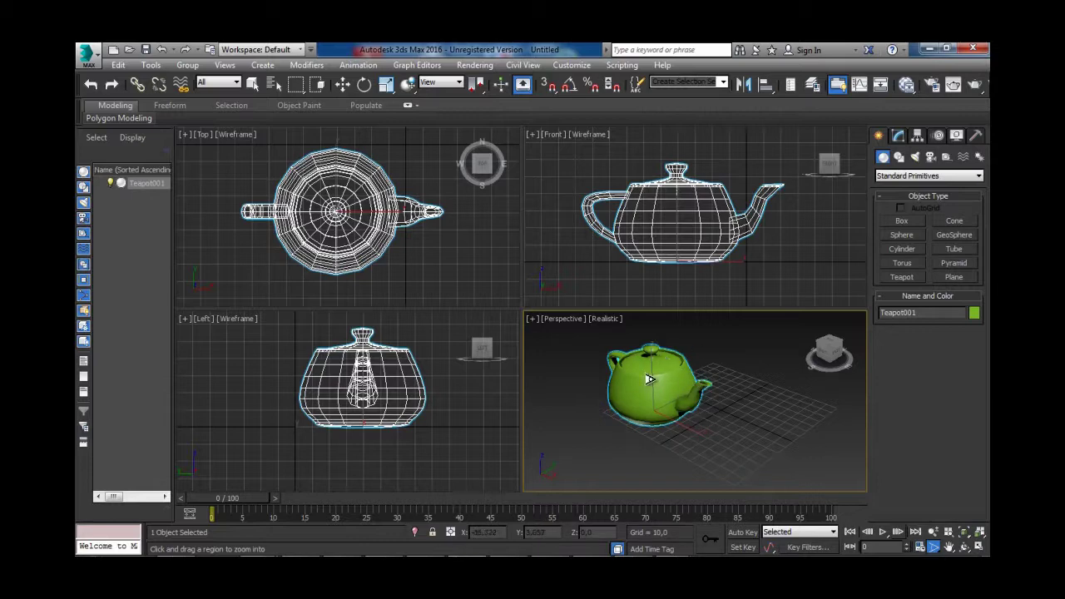
drag(650, 379, 643, 388)
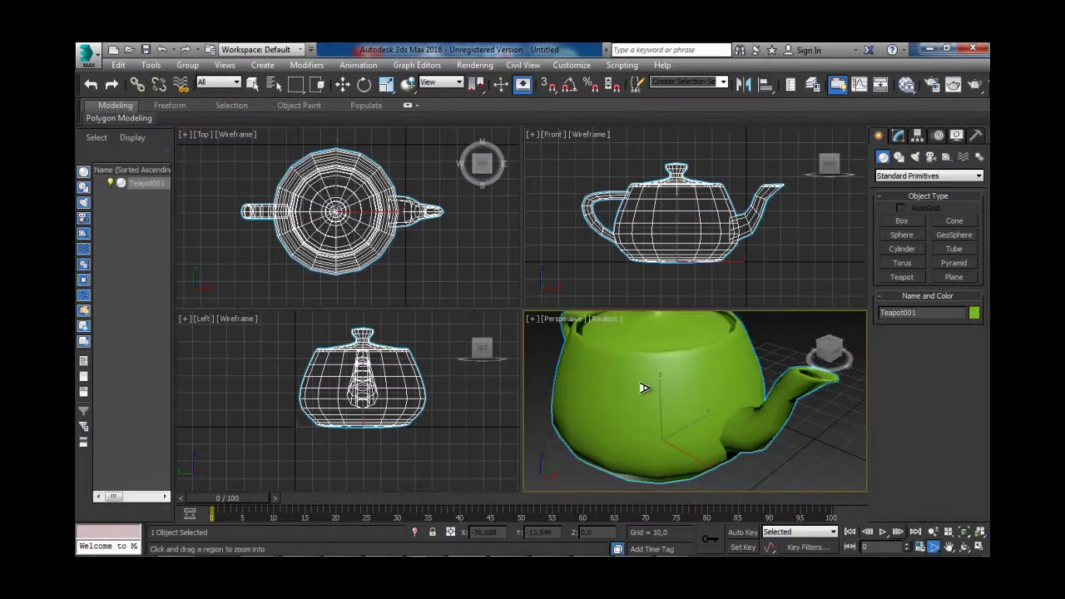
scroll(645, 388, up, 4)
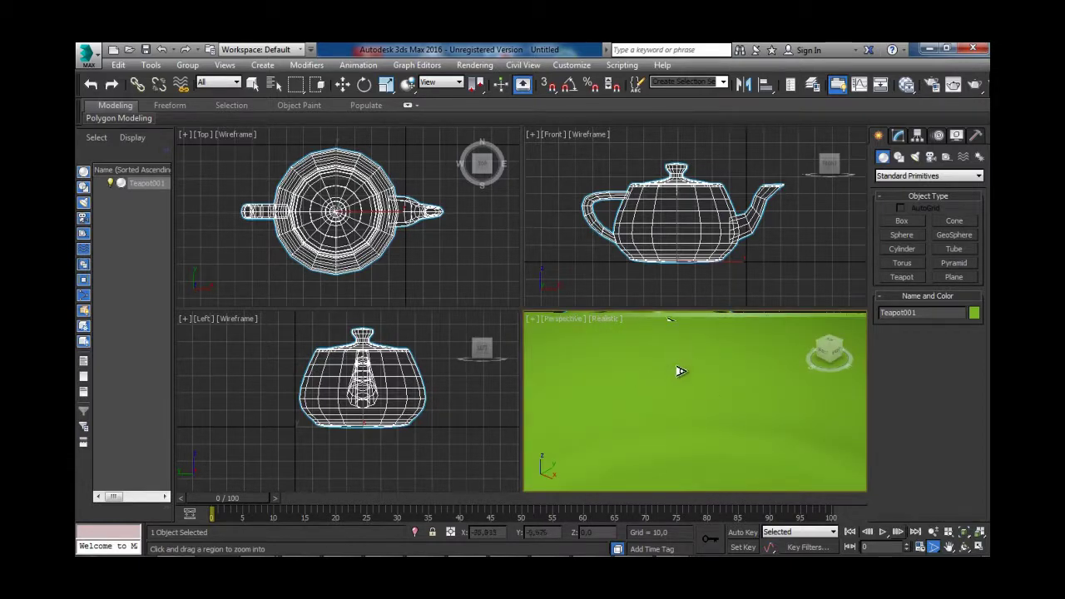
scroll(675, 380, down, 5)
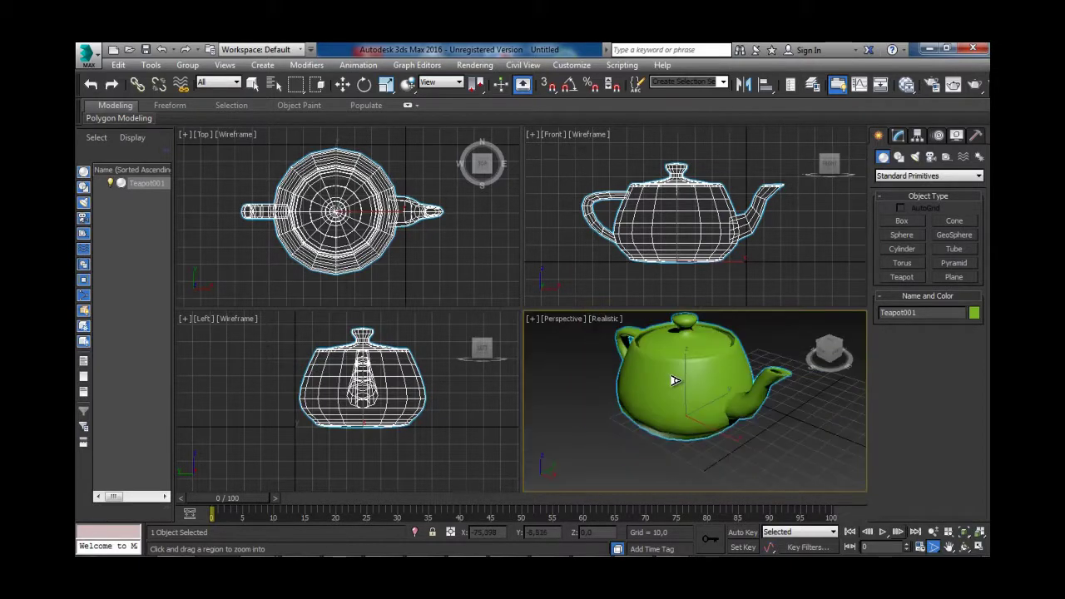
scroll(671, 384, down, 8)
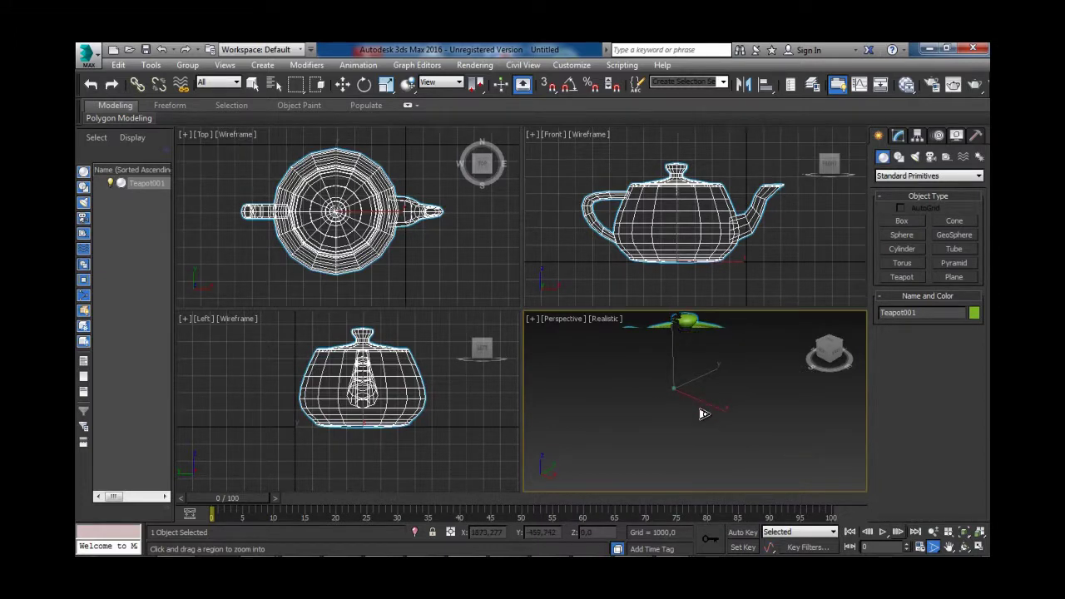
Bring the teapot back into view in the Perspective viewport, adjust the field of view again and return to the Move tool.
middle_drag(623, 381, 711, 461)
middle_drag(620, 388, 695, 425)
scroll(697, 425, up, 5)
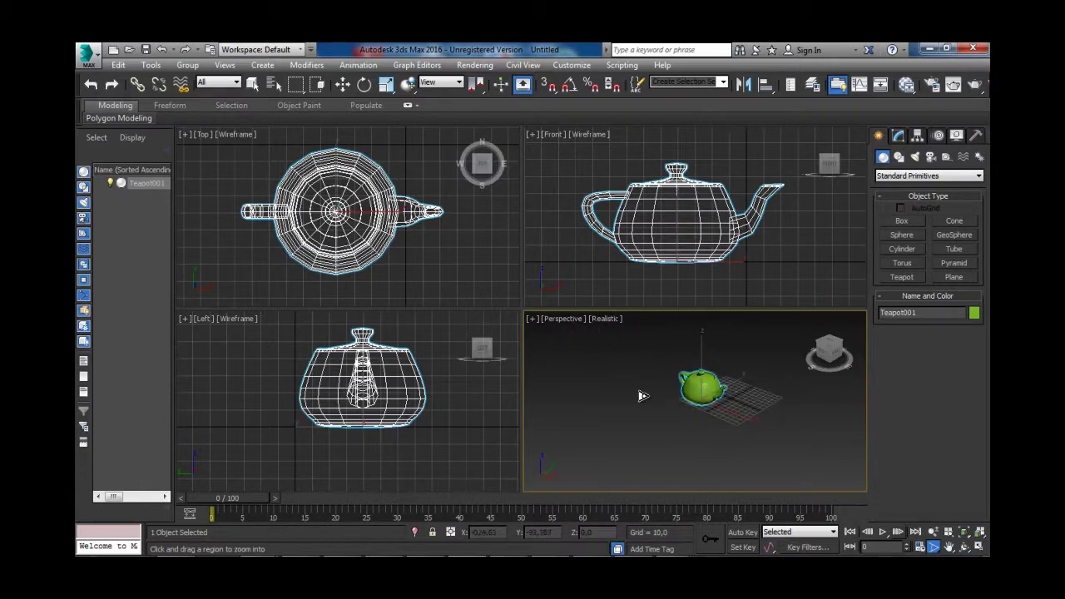
mouse_move(643, 396)
mouse_down()
mouse_move(656, 434)
mouse_move(655, 403)
mouse_up()
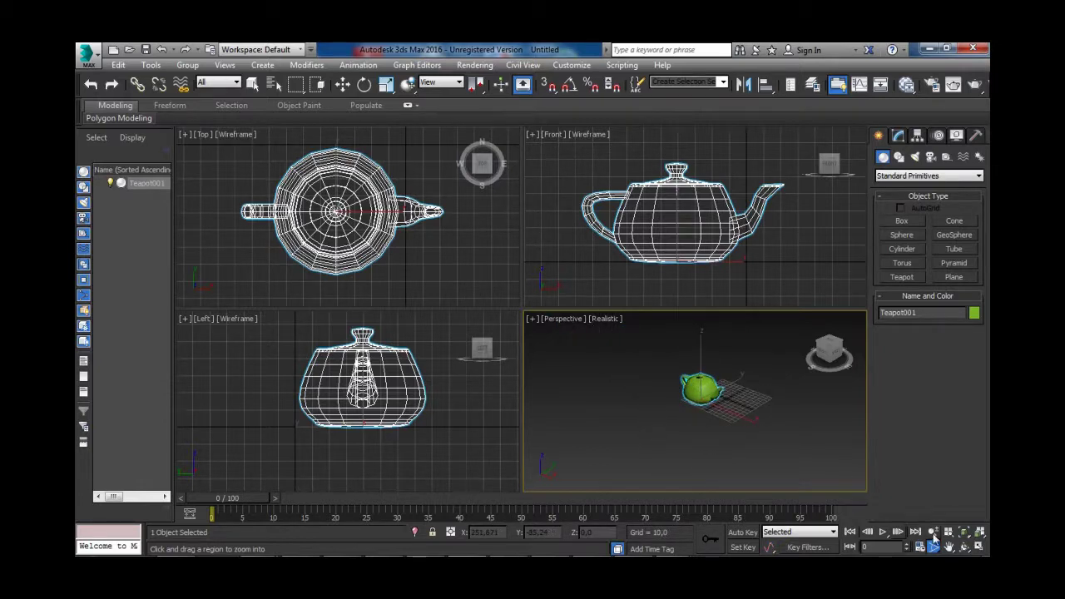
drag(620, 372, 630, 323)
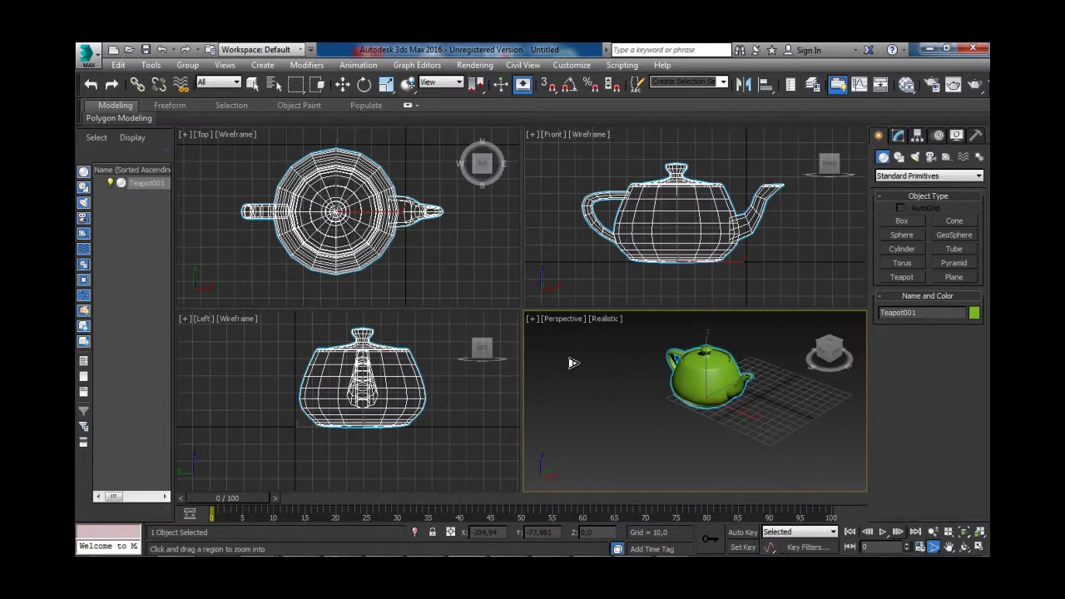
key(w)
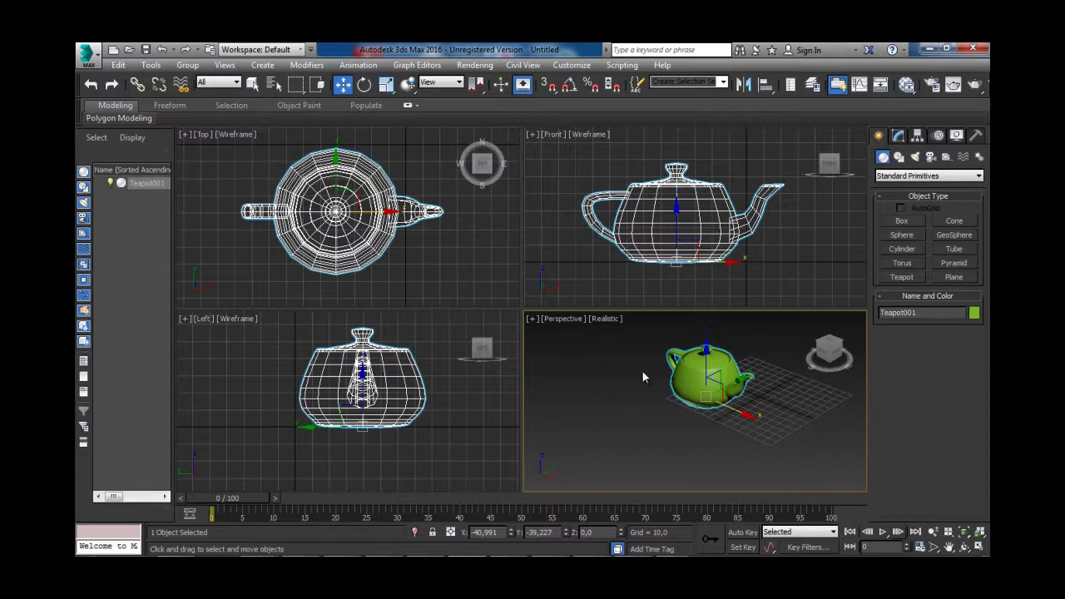
Pan the Perspective and Front viewports slightly with the Pan tool.
click(949, 547)
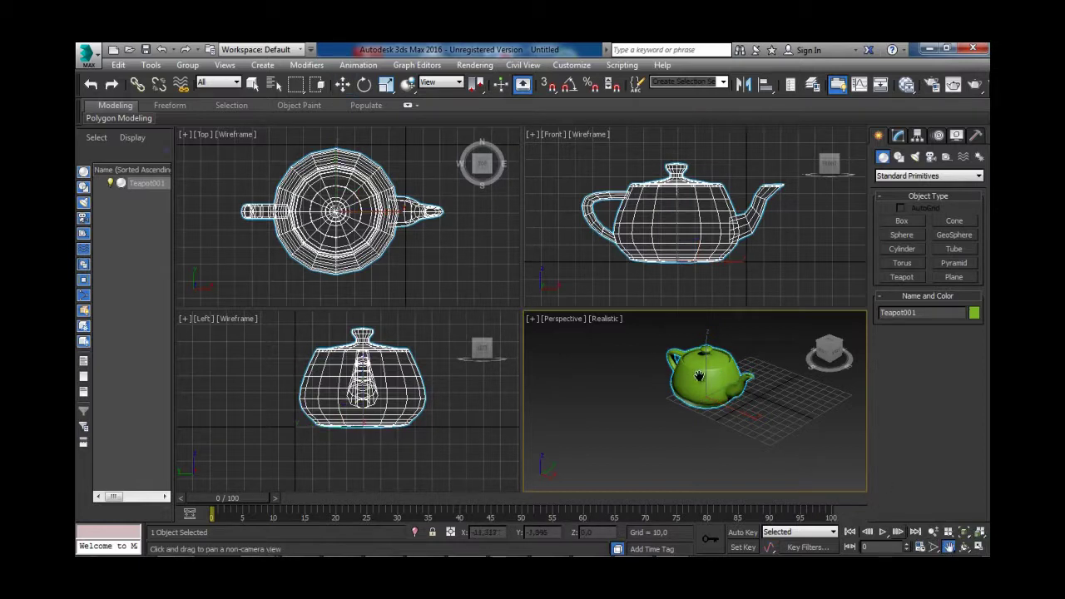
drag(725, 371, 657, 384)
mouse_move(690, 189)
mouse_down()
mouse_move(767, 189)
mouse_move(645, 196)
mouse_move(692, 201)
mouse_up()
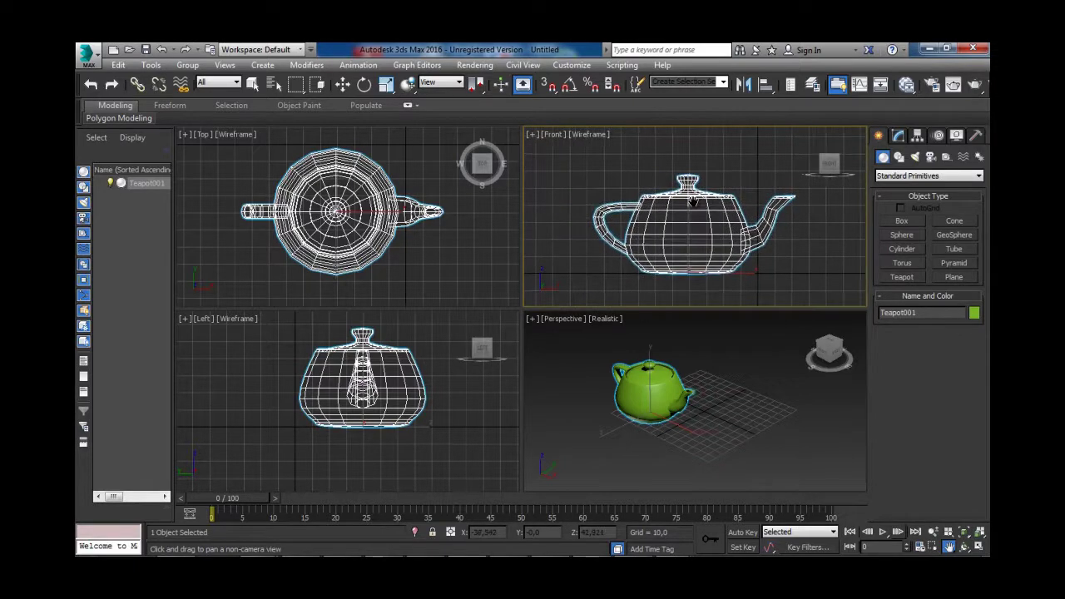
Leave the Zoom Region tool, deselect the teapot and make the Front viewport active.
click(931, 546)
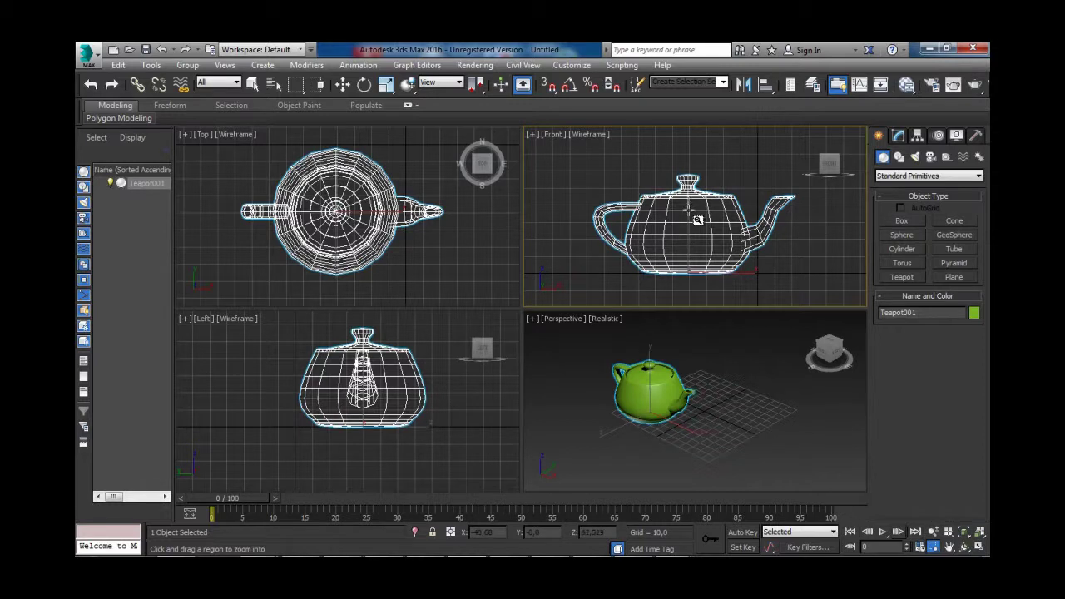
right_click(709, 339)
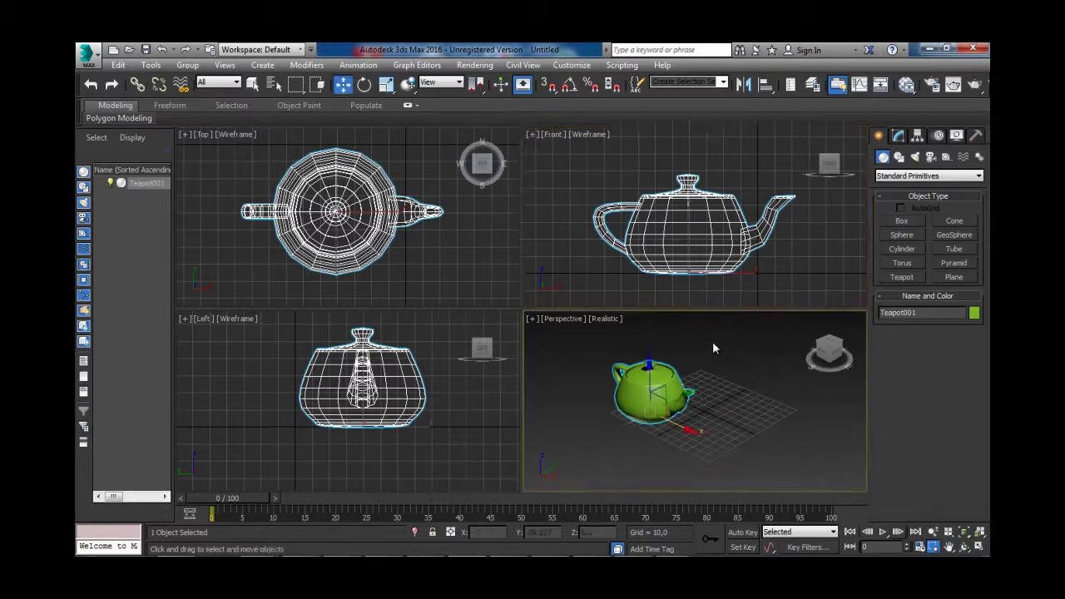
key(w)
click(760, 256)
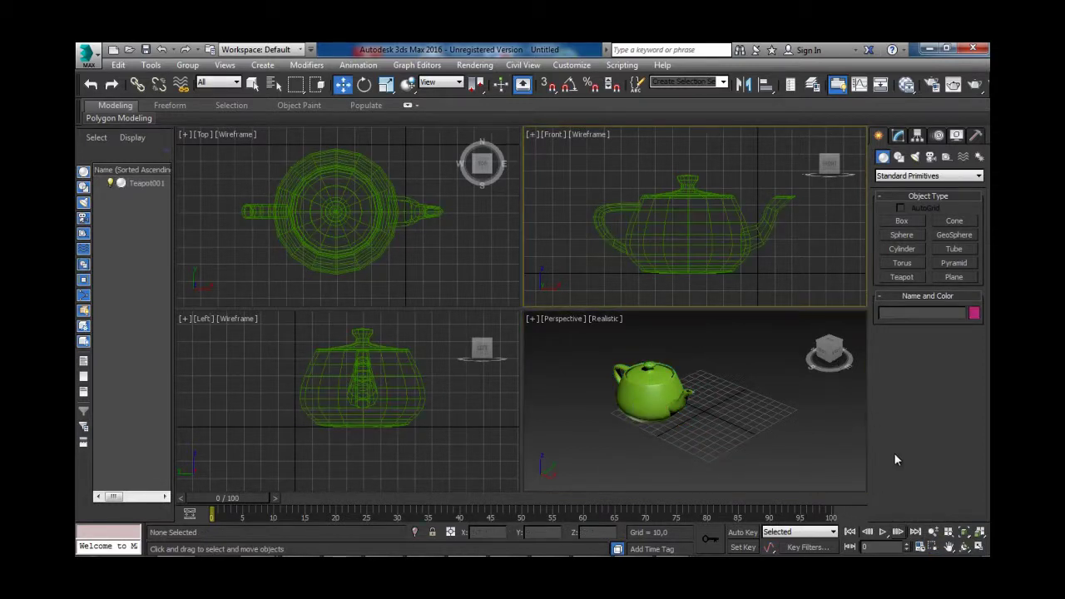
Use Zoom Region to magnify a small area near the handle in the Front viewport and the teapot body in the Top viewport.
click(934, 547)
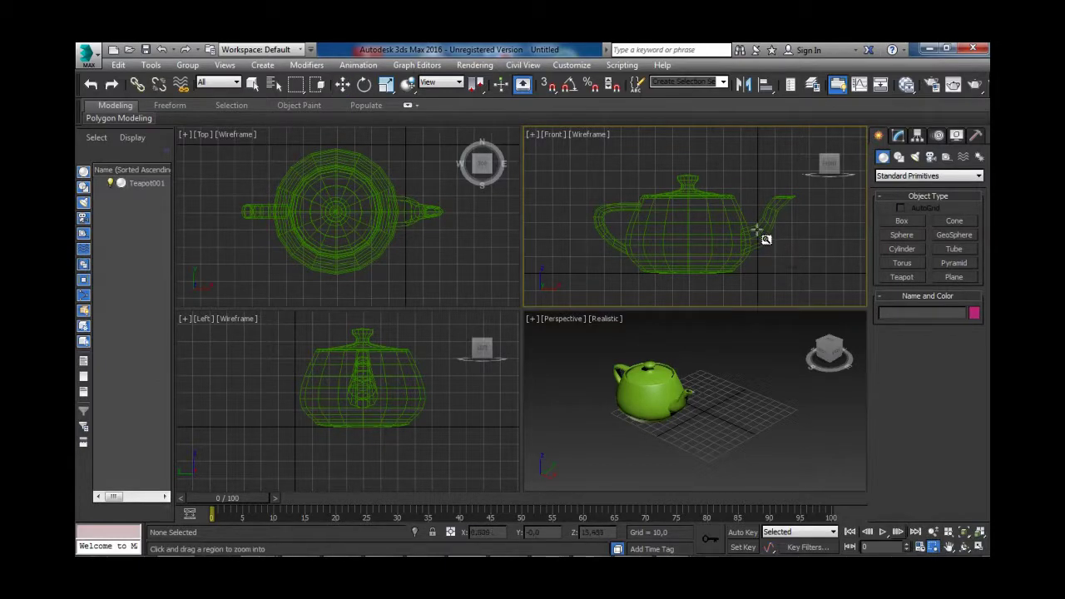
drag(620, 172, 646, 207)
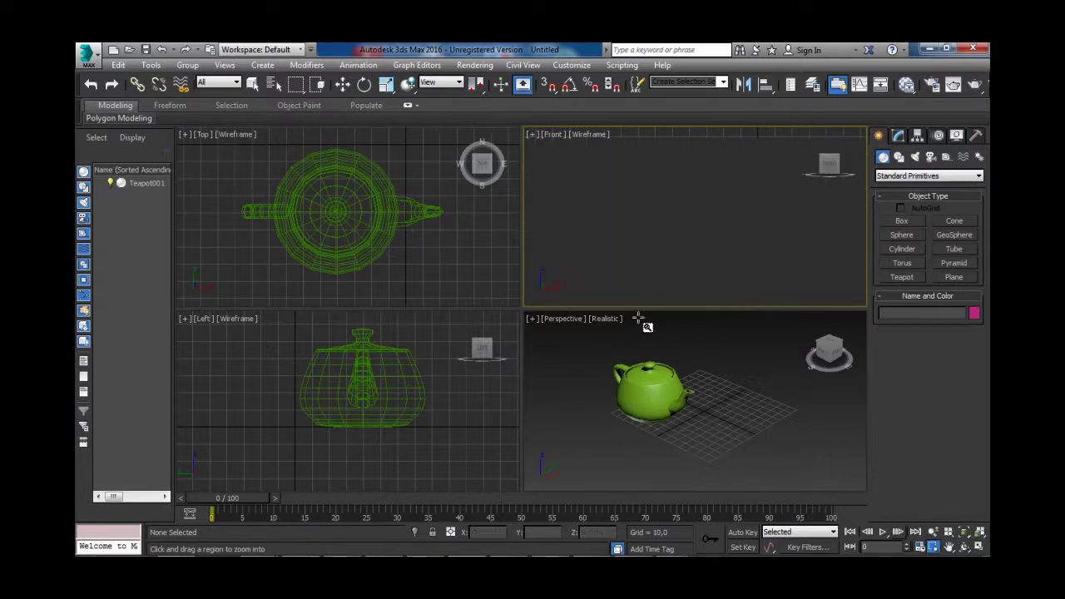
right_click(631, 336)
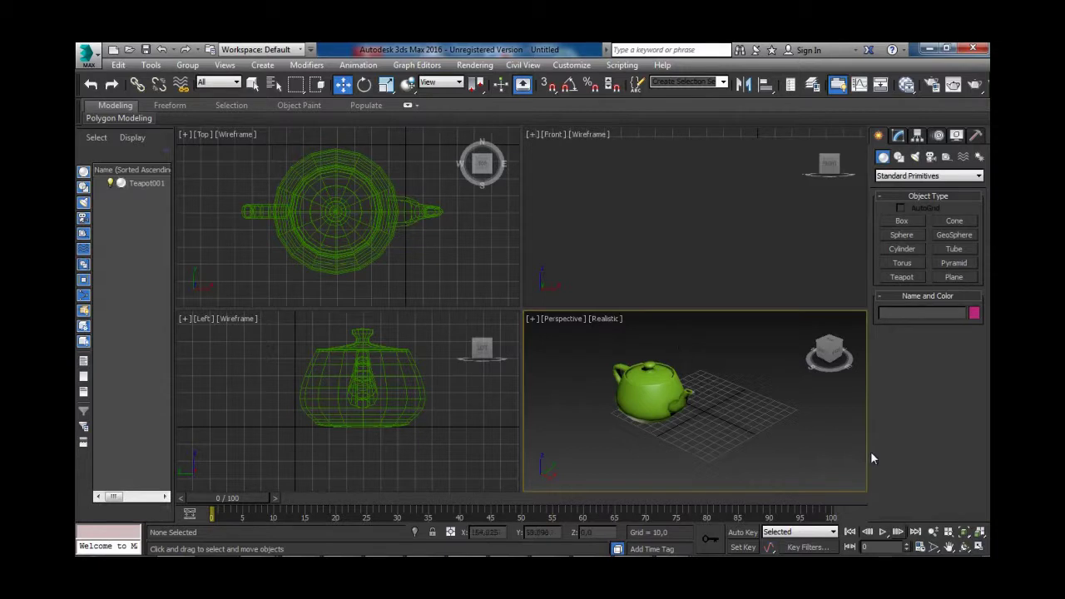
click(933, 546)
drag(622, 204, 646, 243)
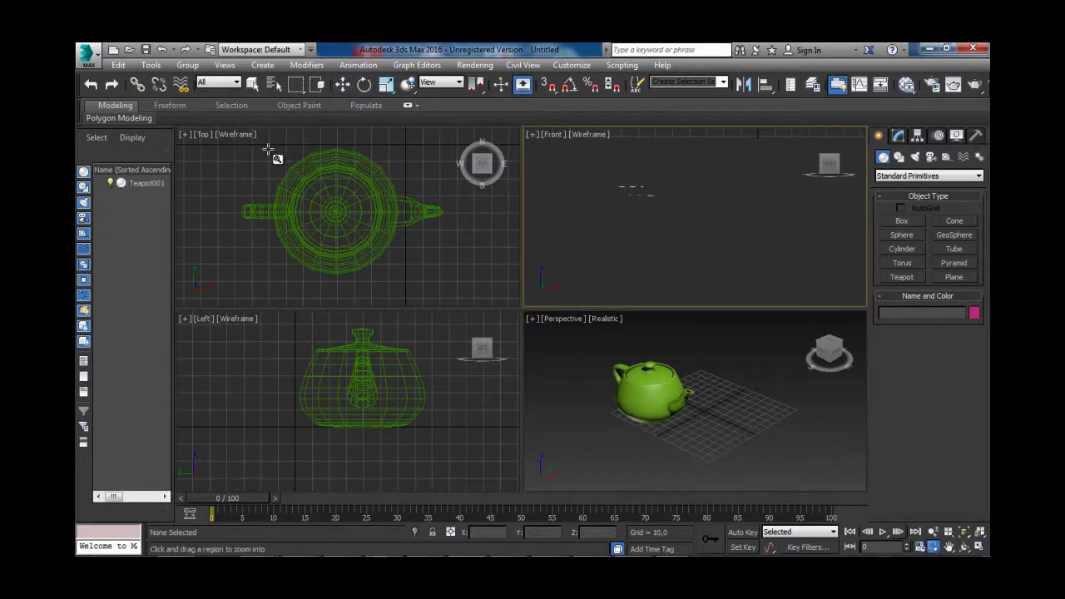
drag(266, 150, 494, 300)
scroll(419, 236, down, 4)
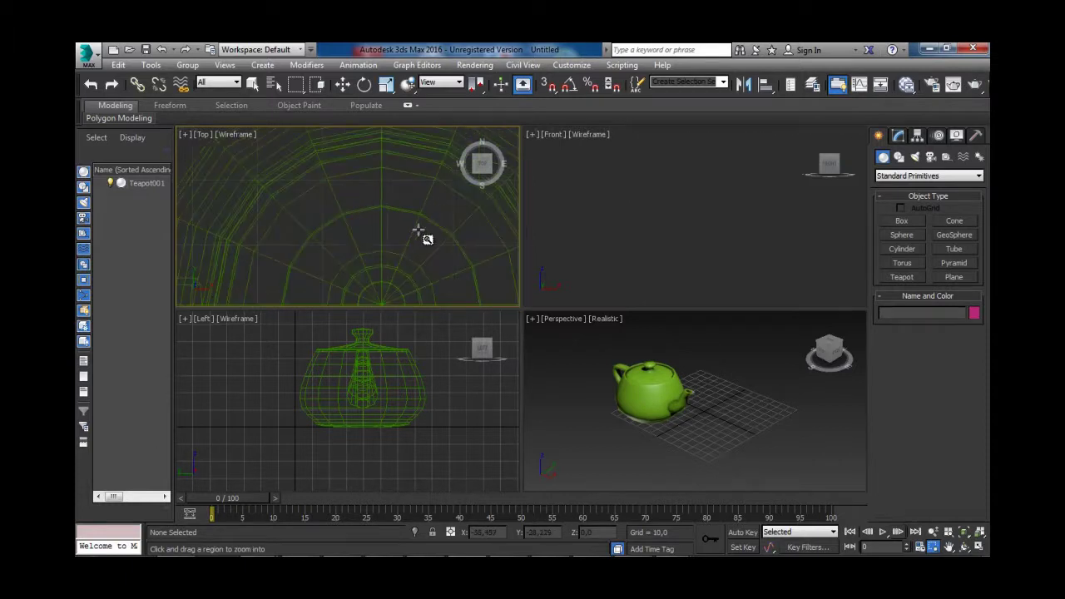
Bring the whole teapot back into the Front viewport and zoom far out until only the grid is in view.
click(572, 176)
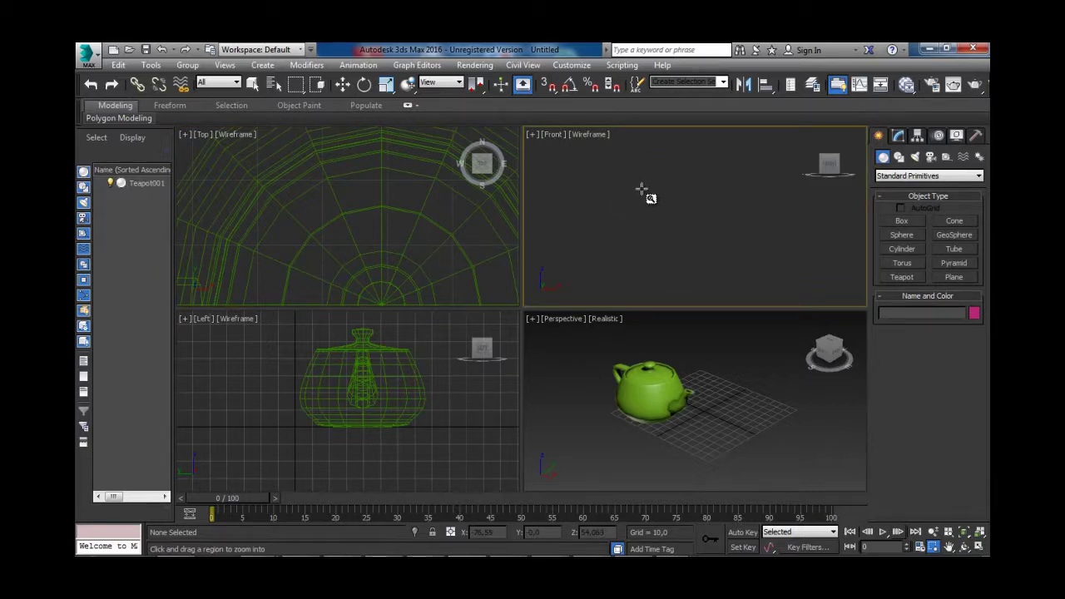
drag(642, 188, 676, 180)
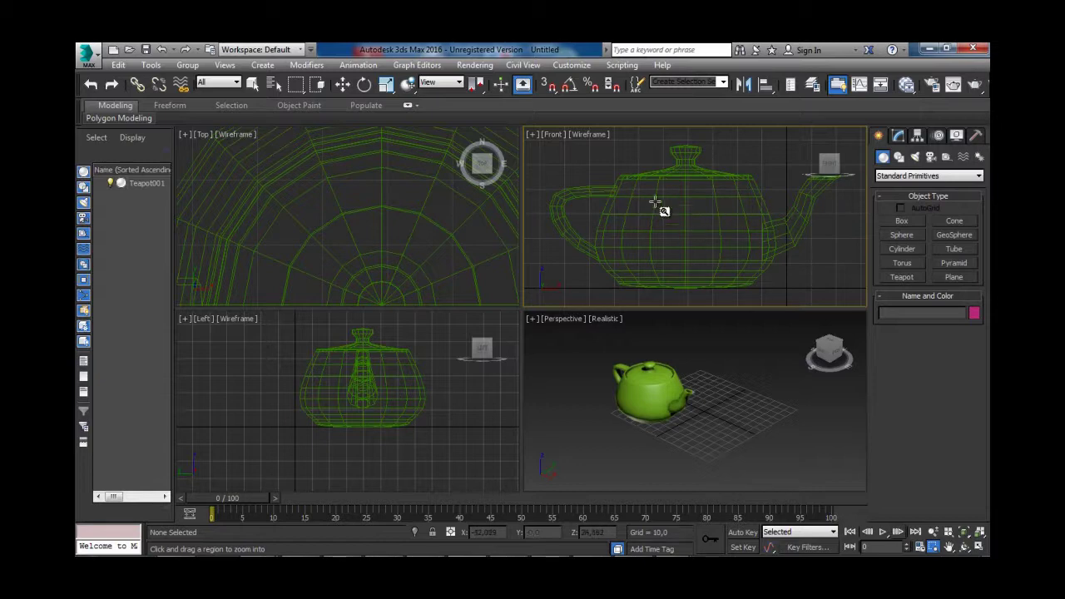
scroll(577, 210, up, 1)
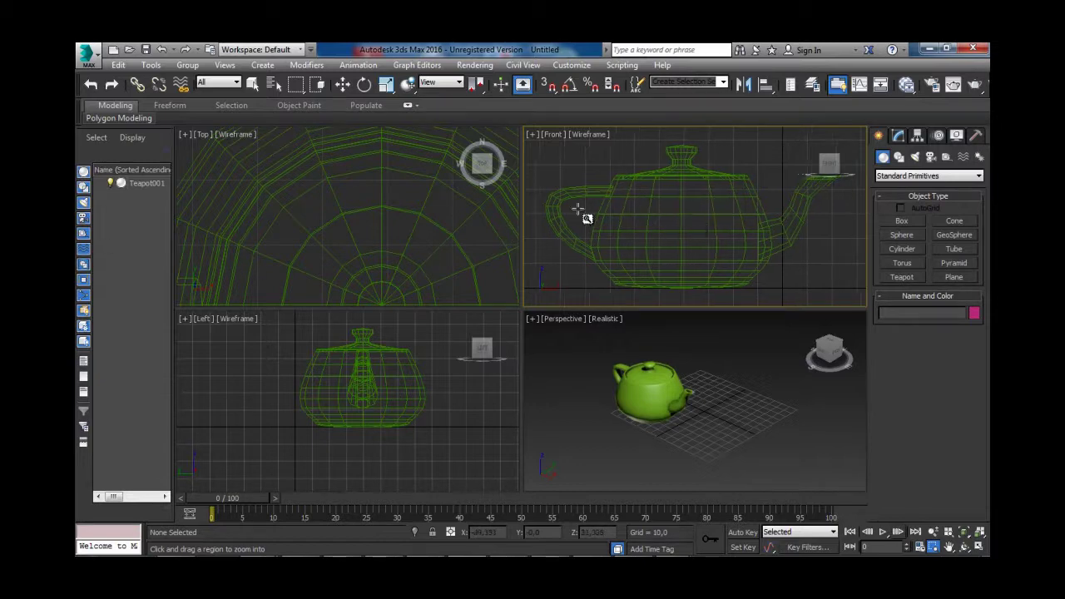
scroll(577, 210, down, 6)
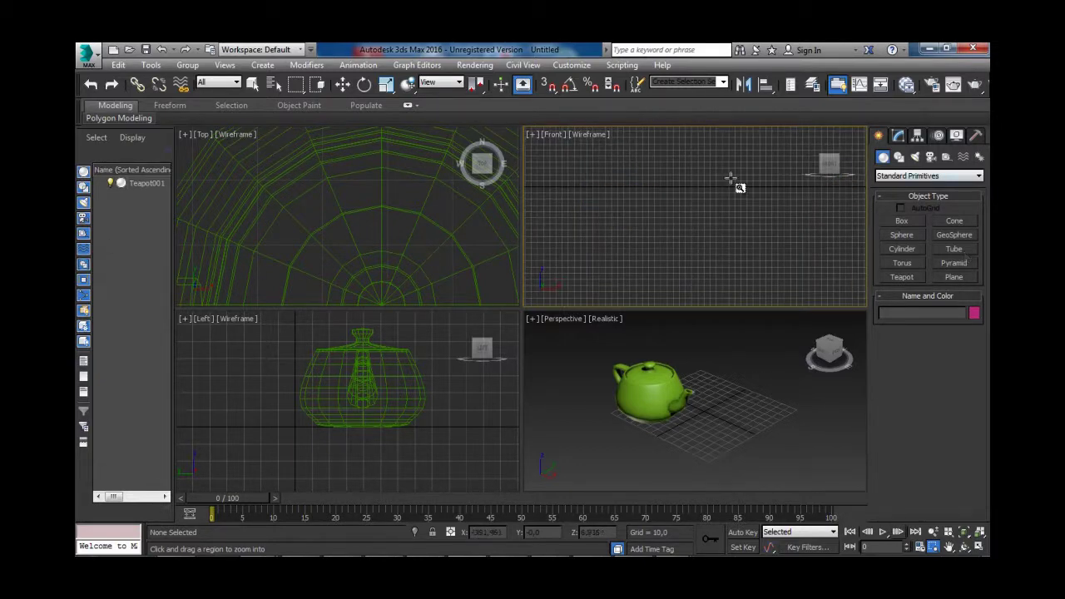
scroll(741, 216, up, 3)
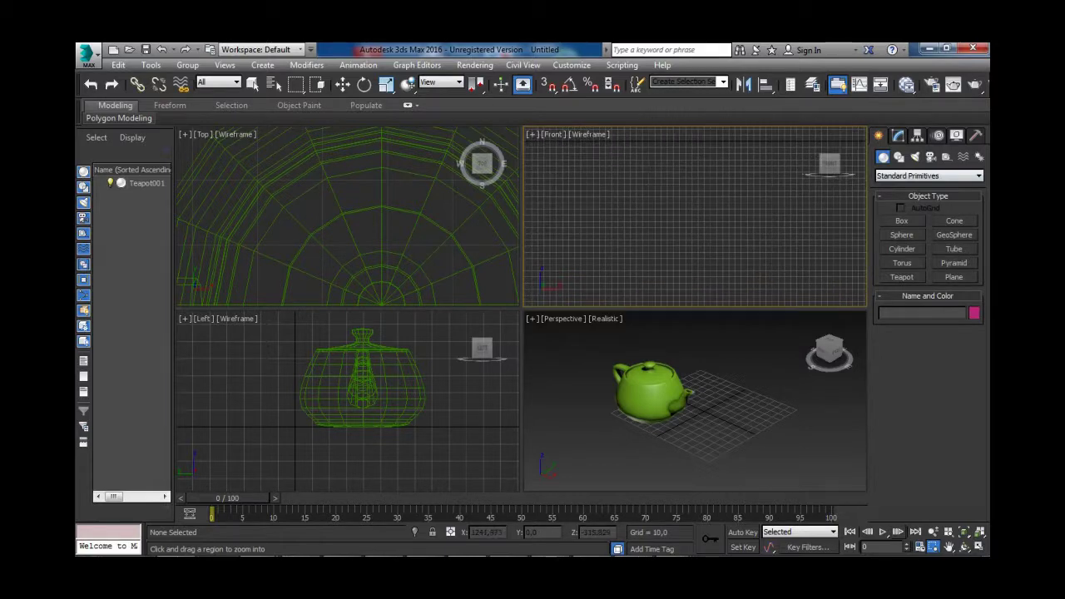
Create a torus beside the teapot in the Perspective viewport, with Radius 1 about 23 and Radius 2 about 15.
click(914, 264)
drag(736, 399, 743, 413)
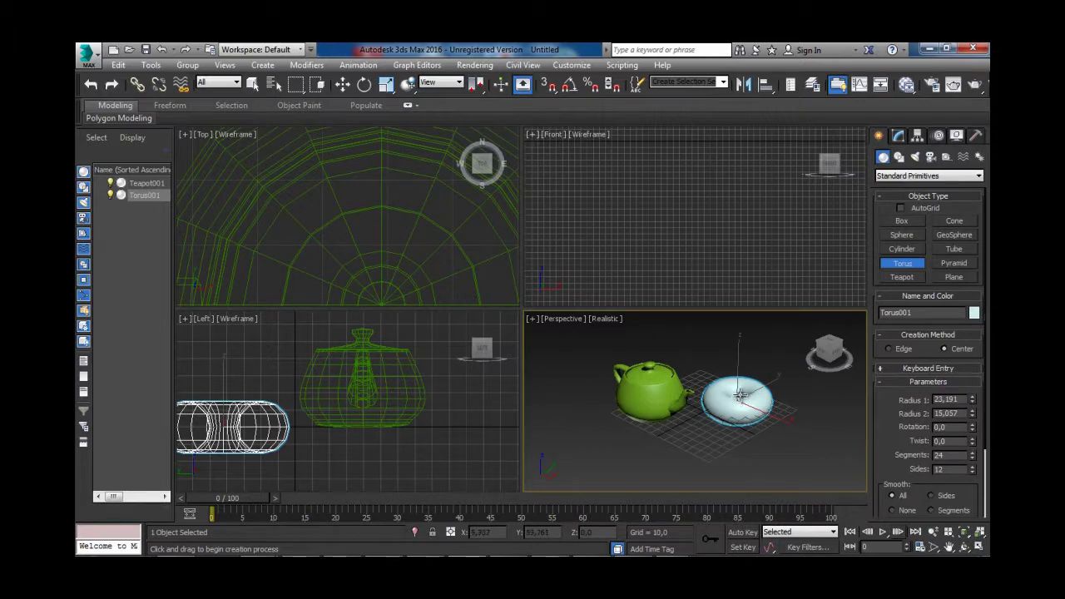
right_click(716, 379)
Zoom the Front viewport to the selected torus, deselect it and fit both objects in that viewport.
right_click(659, 182)
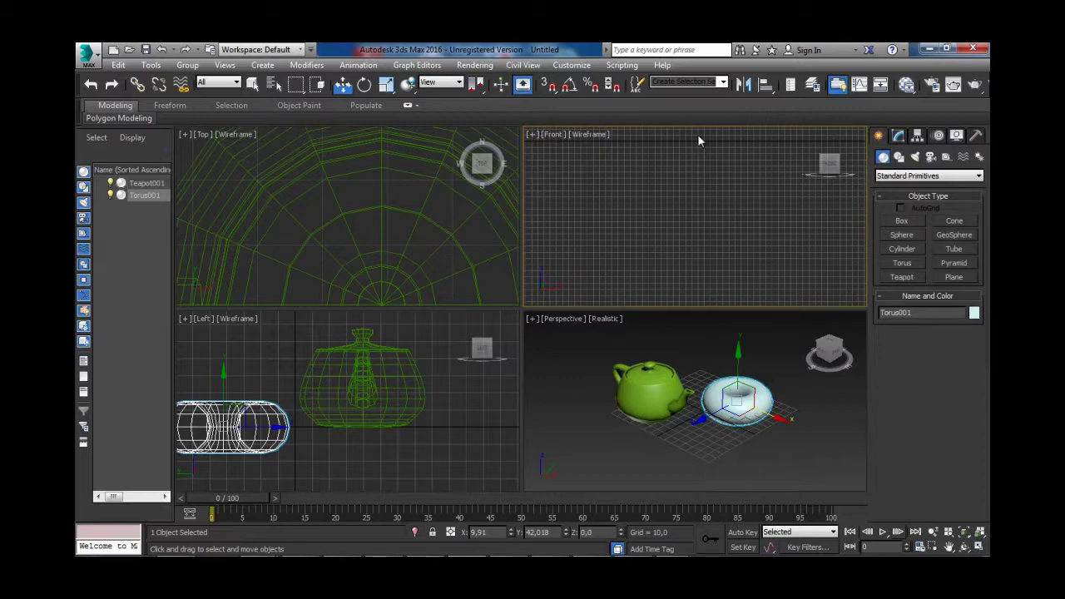
key(z)
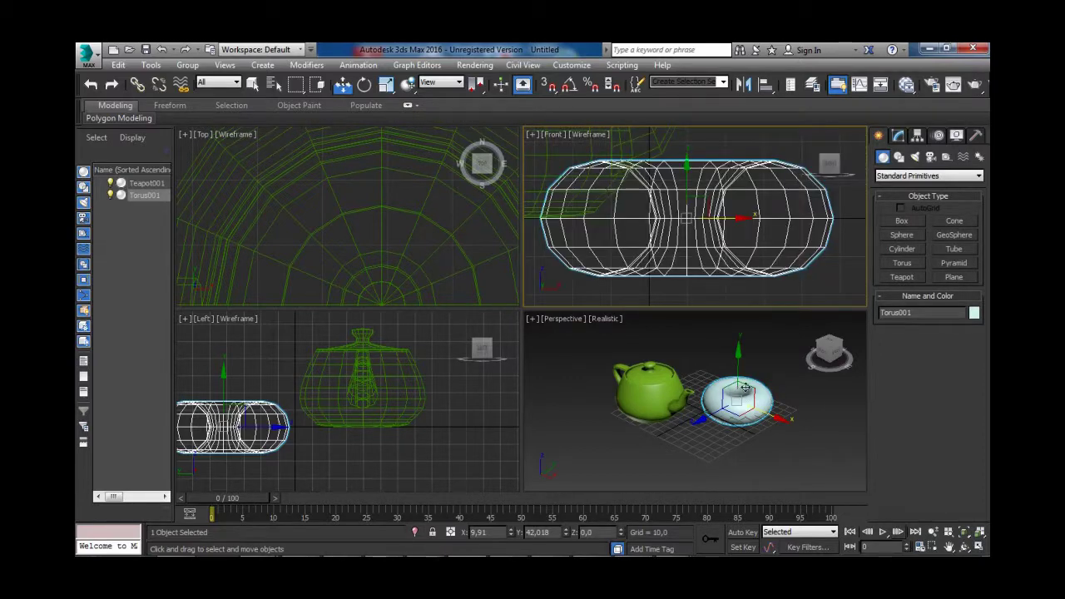
click(742, 452)
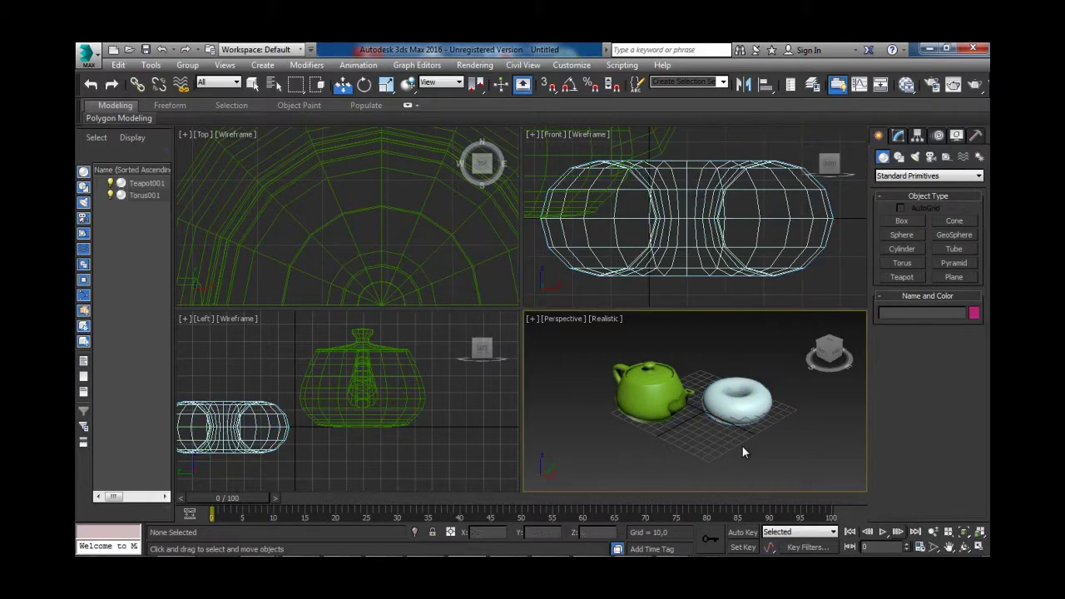
key(z)
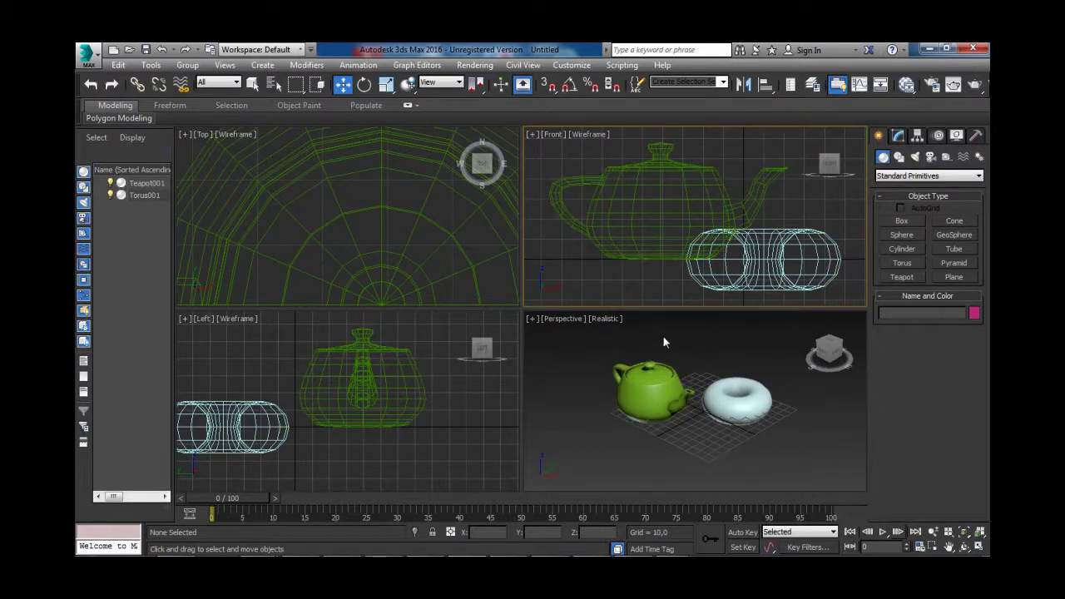
Fit the teapot and torus in the Perspective, Top and Left viewports, and pan the Perspective view slightly.
alt+middle_drag(663, 342, 566, 379)
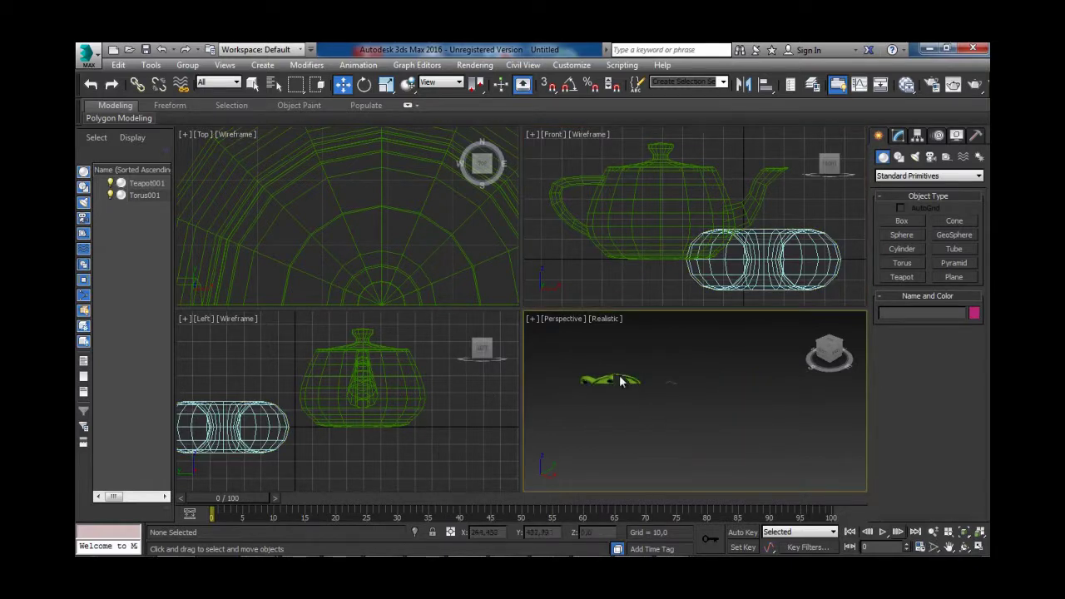
key(shift+z)
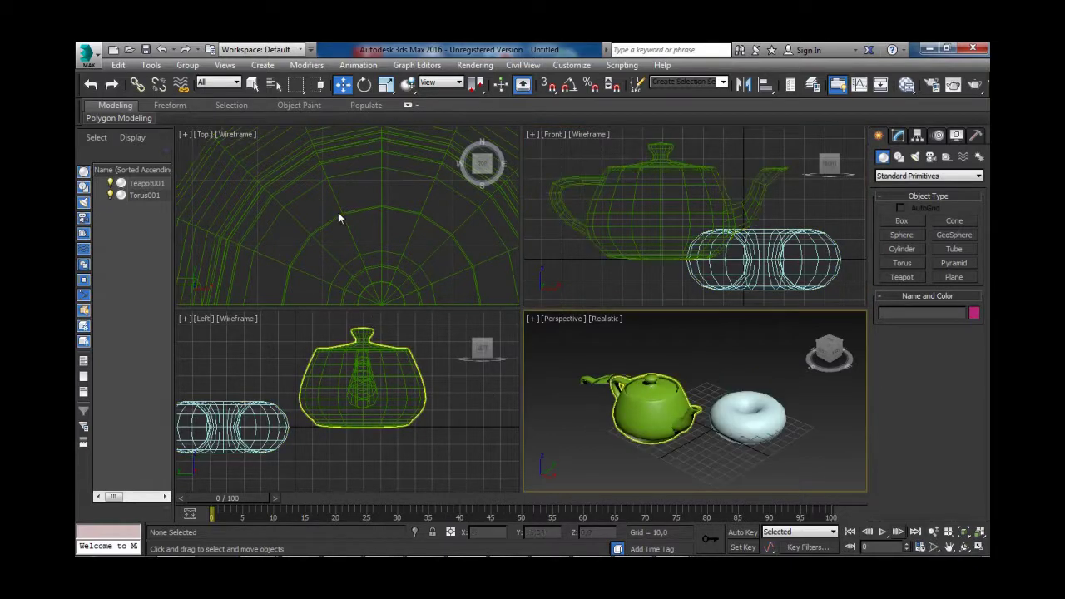
click(375, 226)
key(z)
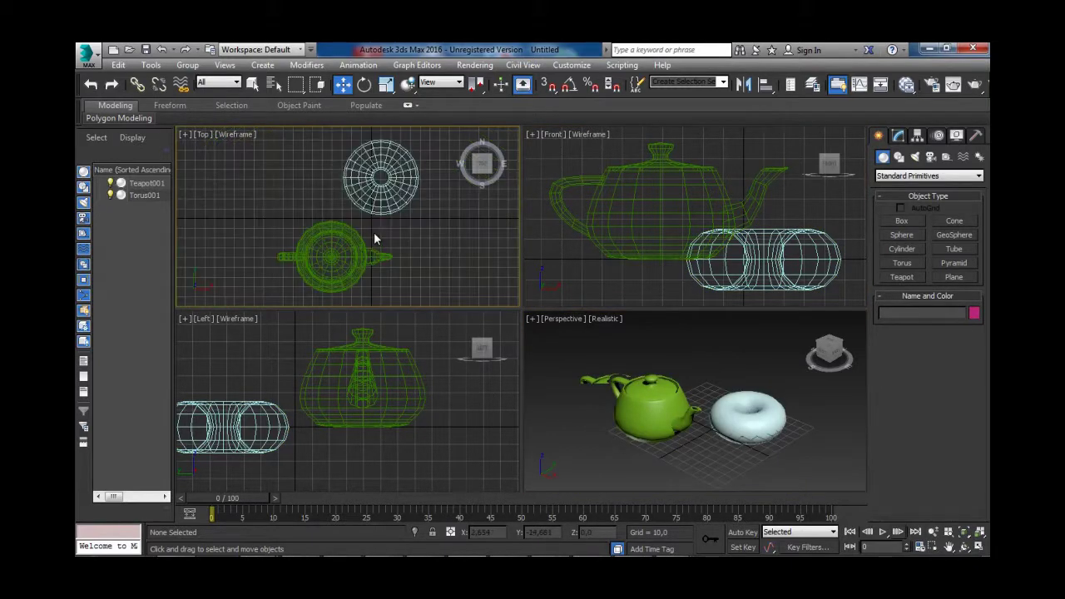
click(441, 364)
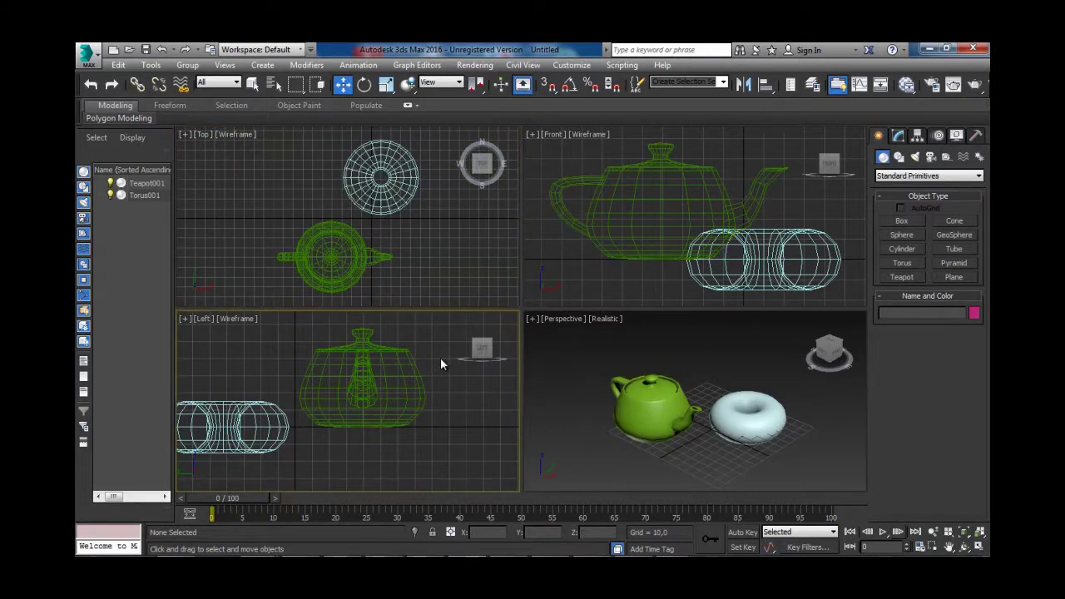
key(z)
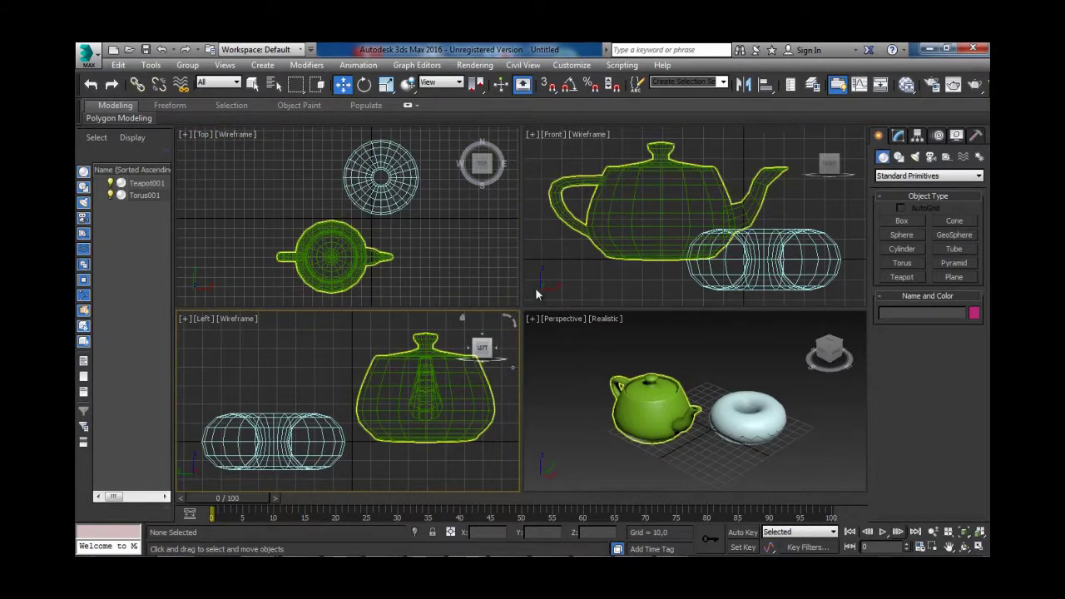
click(792, 414)
middle_drag(792, 415, 776, 402)
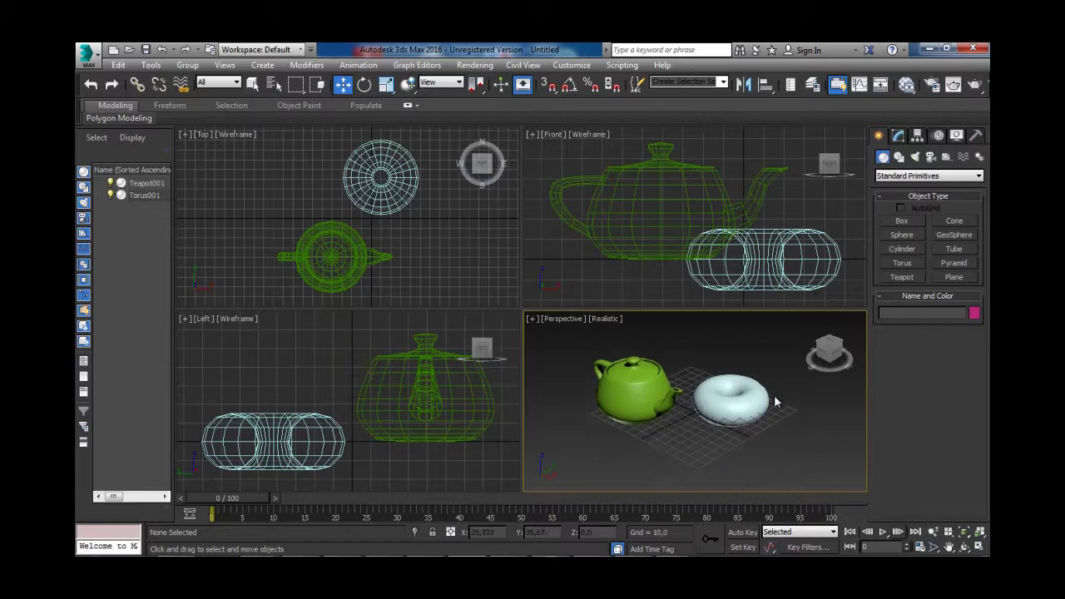
Orbit the Perspective view around the teapot and torus until the torus is in front and the spout points towards it.
click(964, 548)
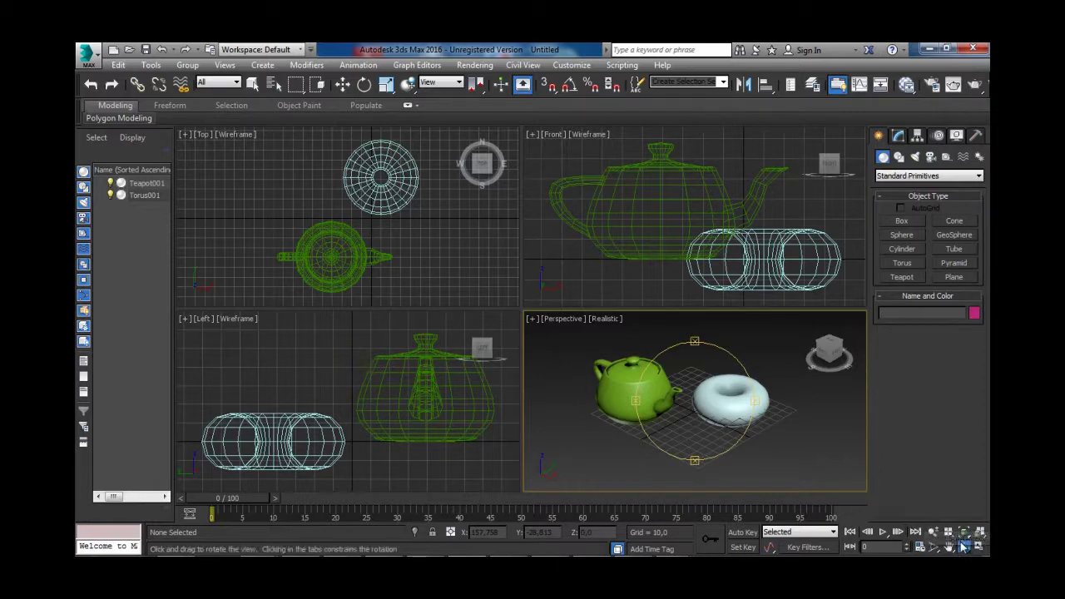
drag(758, 403, 715, 386)
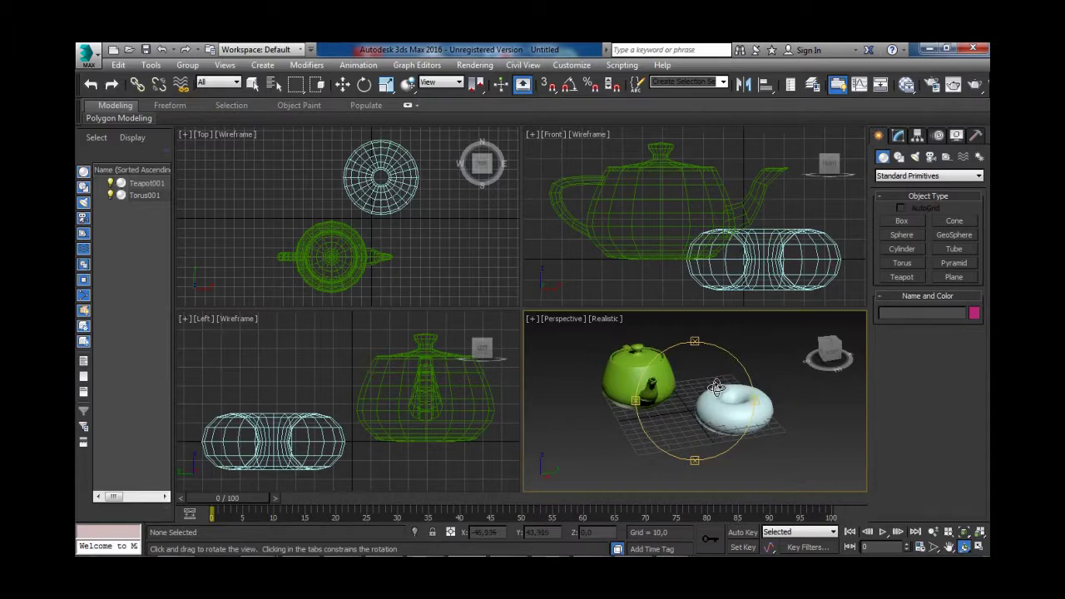
click(963, 547)
drag(690, 373, 663, 350)
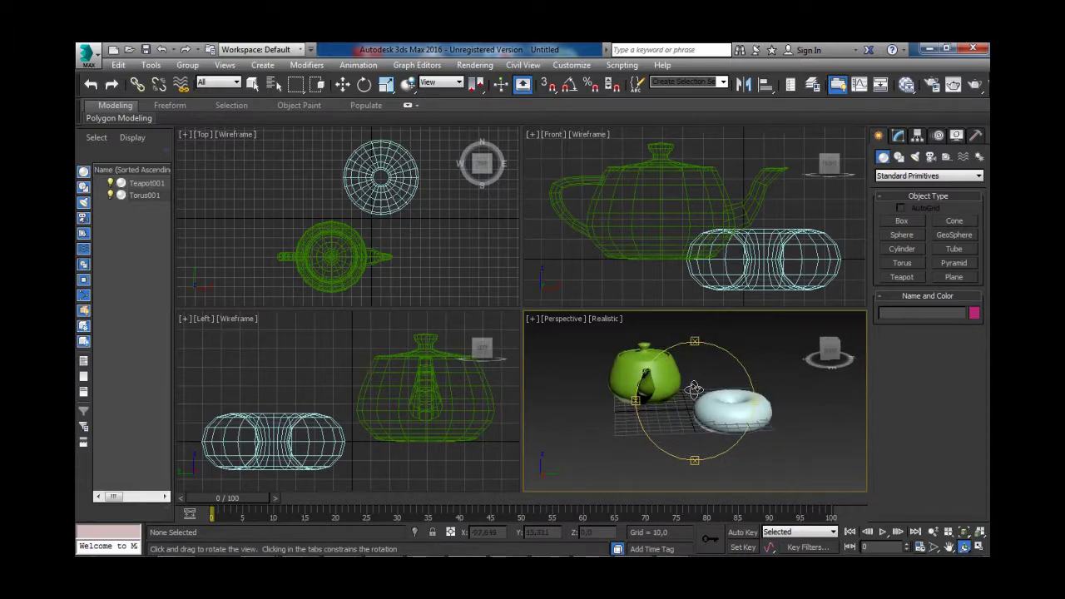
drag(648, 351, 608, 319)
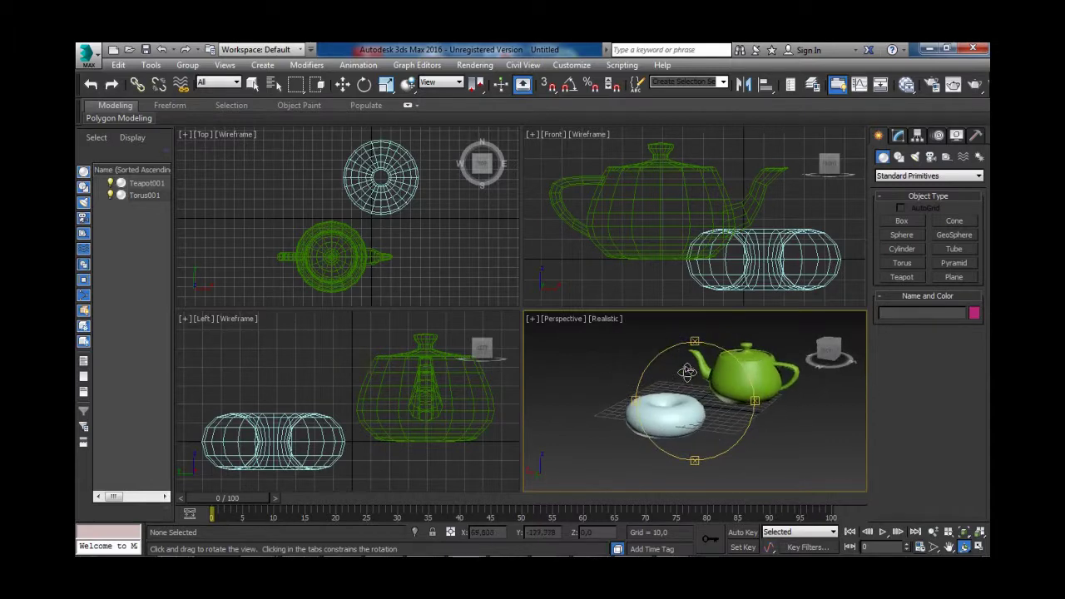
drag(687, 372, 637, 358)
Select the teapot with the Move tool, then orbit and pan the Perspective view slightly.
key(w)
click(738, 364)
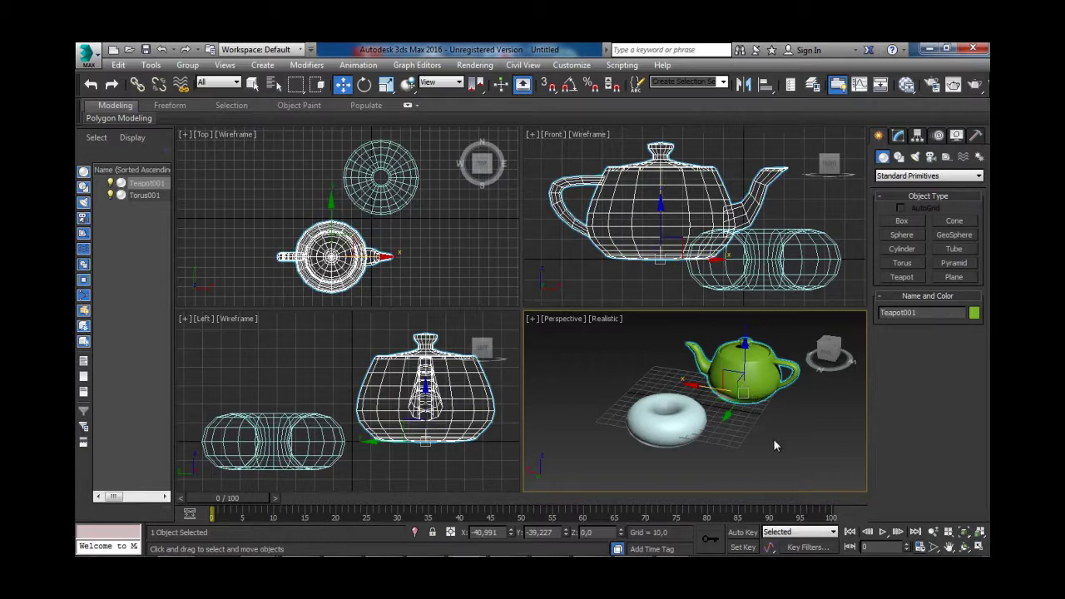
click(965, 546)
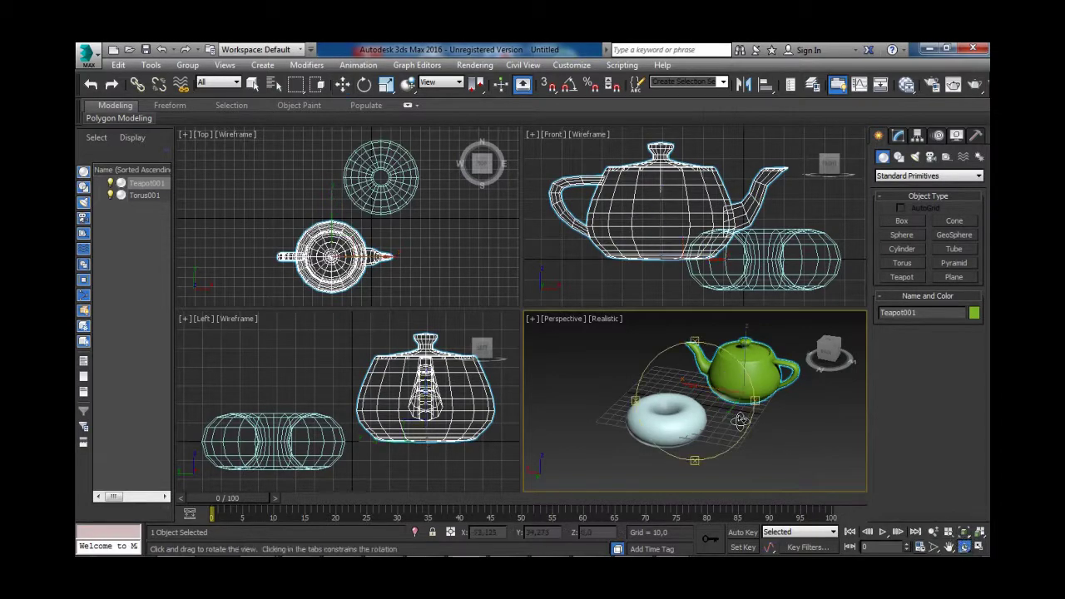
drag(737, 418, 787, 431)
click(949, 546)
drag(776, 378, 772, 402)
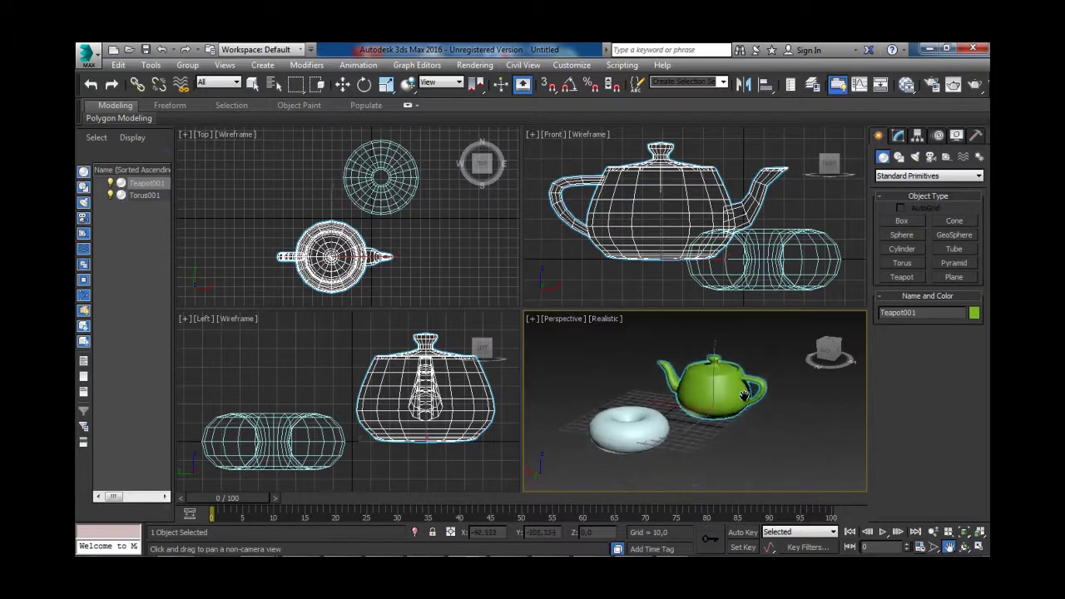
Create a cylinder behind the torus in the Perspective viewport, with radius about 25 and height about 91, and bring it fully into view.
click(902, 249)
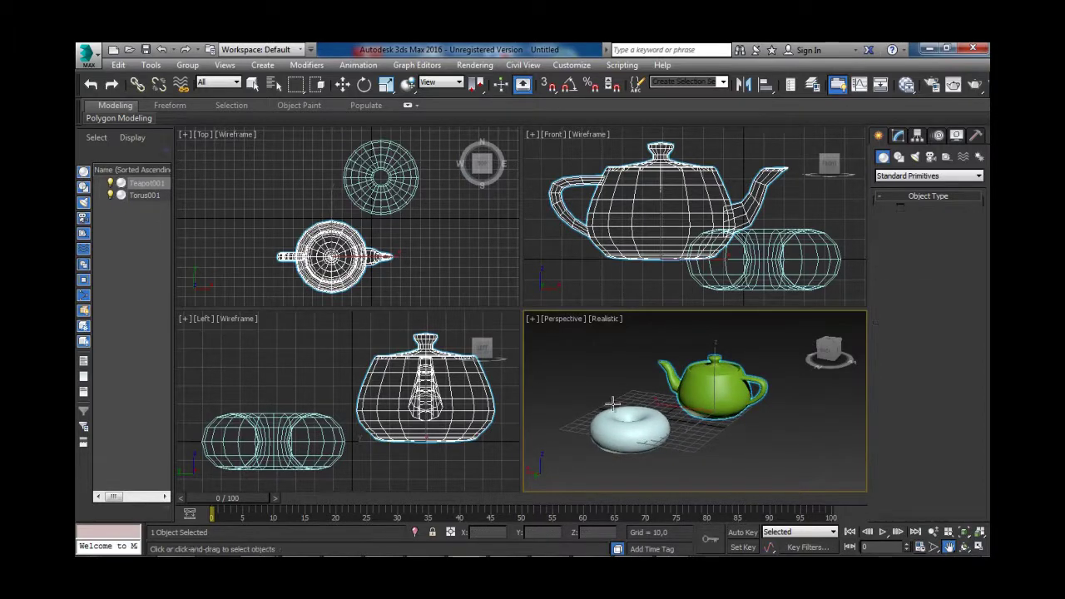
drag(622, 388, 631, 390)
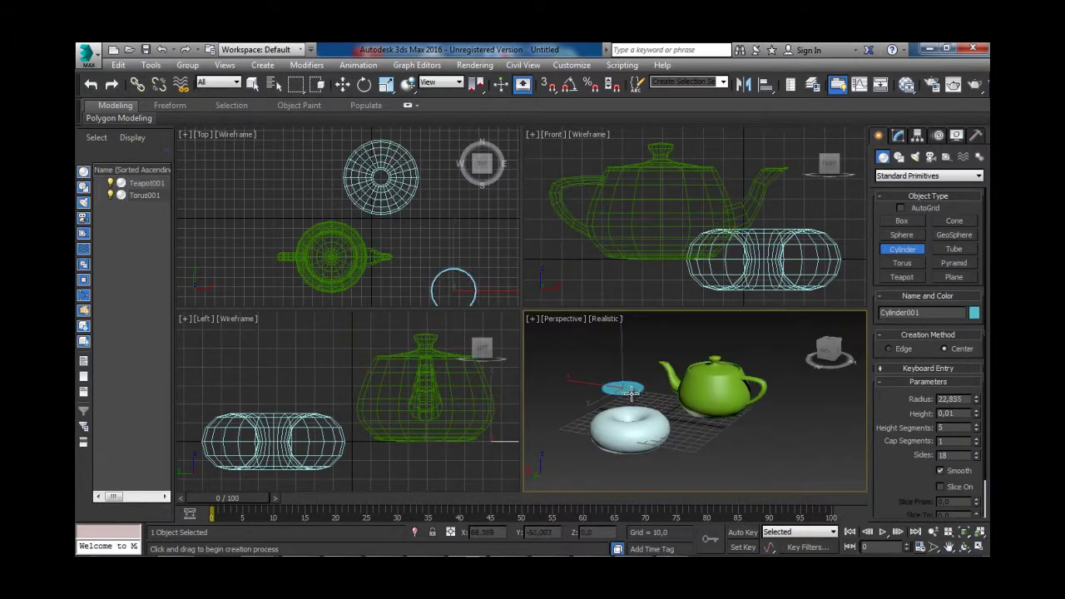
click(630, 340)
middle_drag(630, 339, 670, 349)
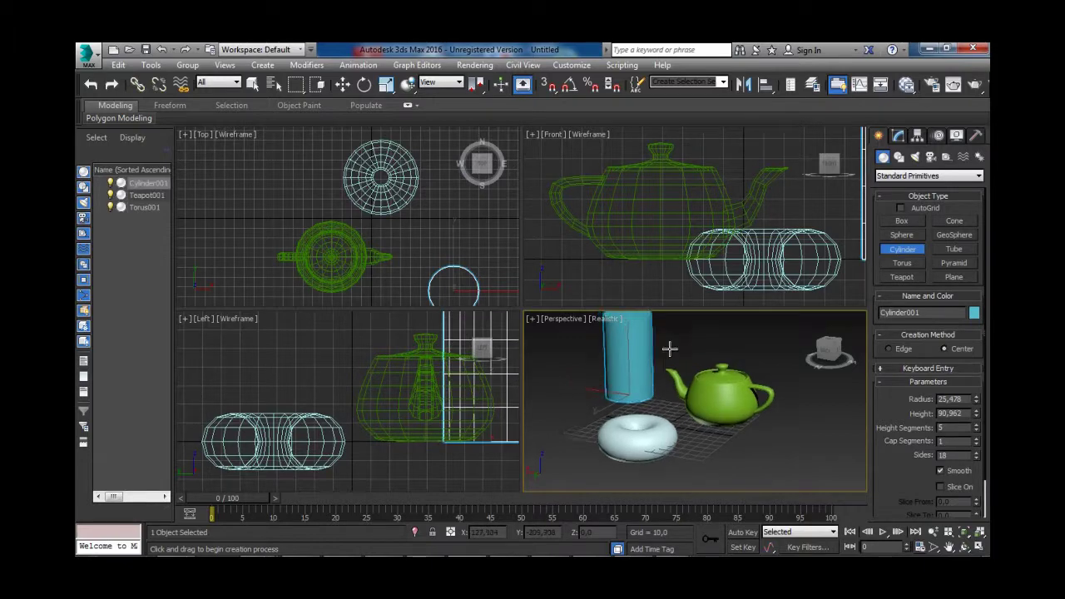
middle_drag(663, 409, 699, 434)
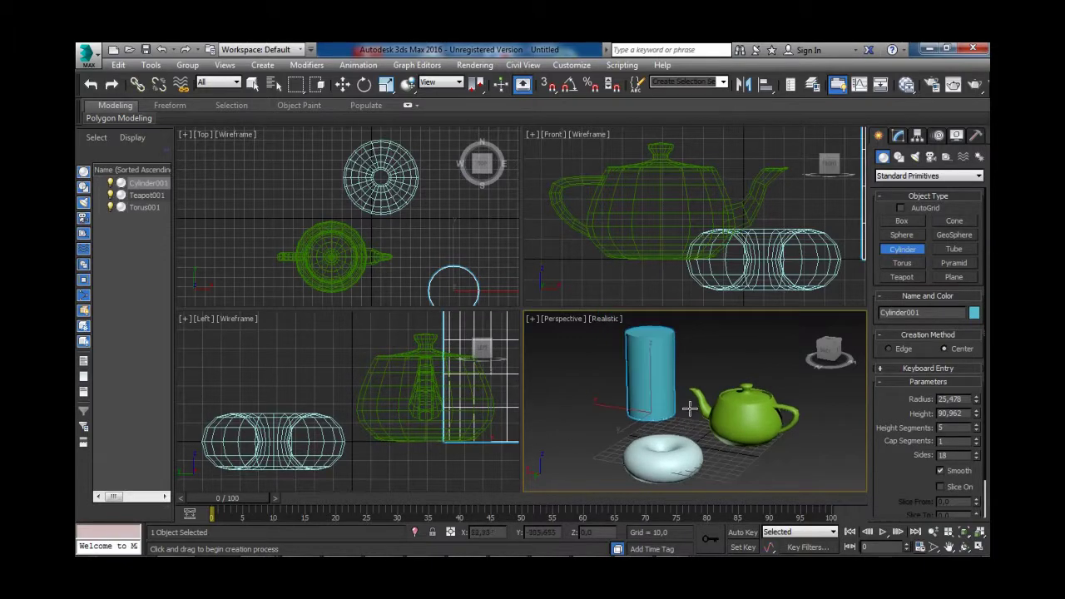
key(w)
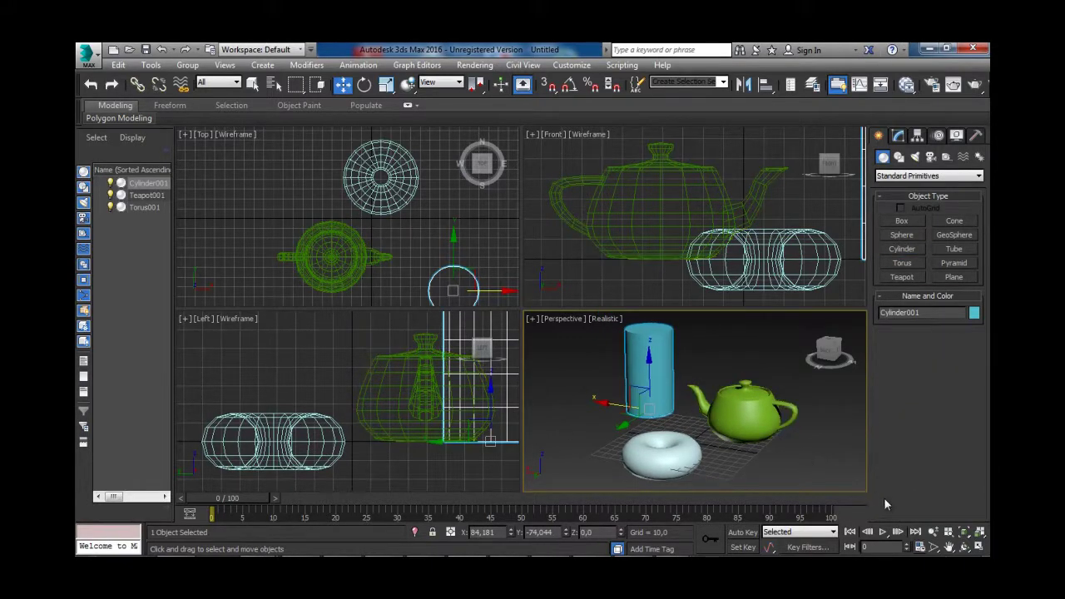
Orbit the Perspective view around the three objects, deselecting the cylinder between orbits.
click(964, 550)
mouse_move(732, 393)
mouse_down()
mouse_move(677, 389)
mouse_move(761, 410)
mouse_move(754, 381)
mouse_move(746, 400)
mouse_up()
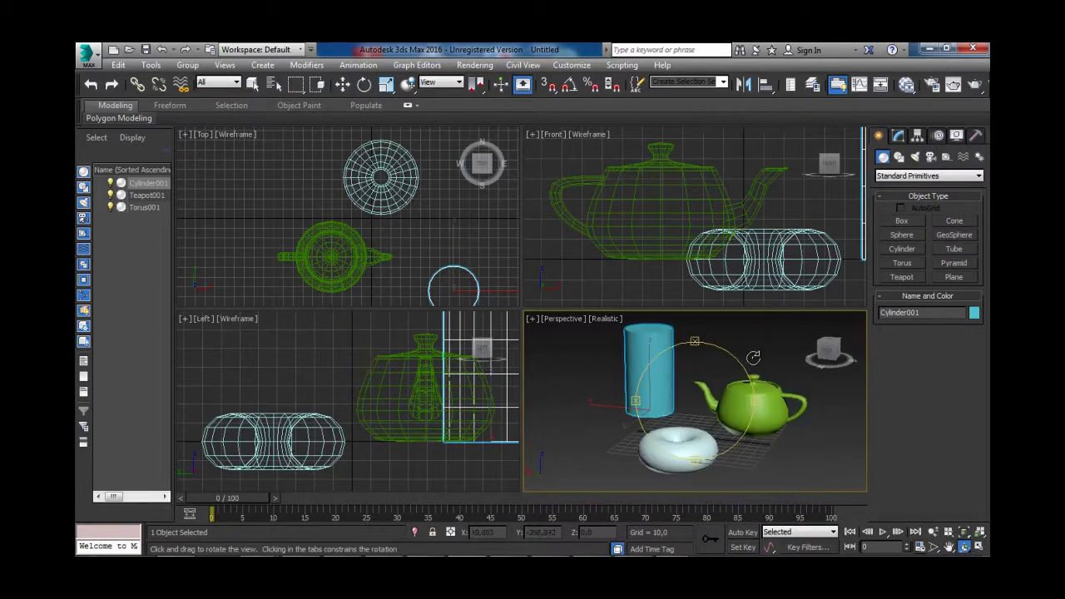
right_click(754, 358)
click(774, 446)
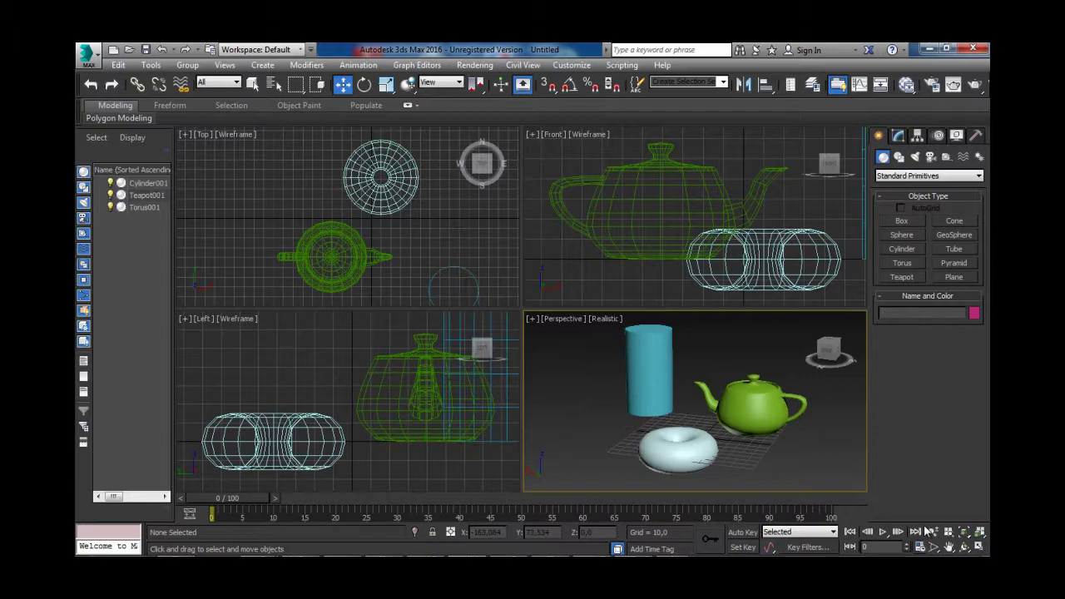
click(964, 548)
drag(665, 374, 764, 418)
right_click(758, 409)
Select the teapot and move it along the X and Z axes to about X -63, Z 7.
click(765, 408)
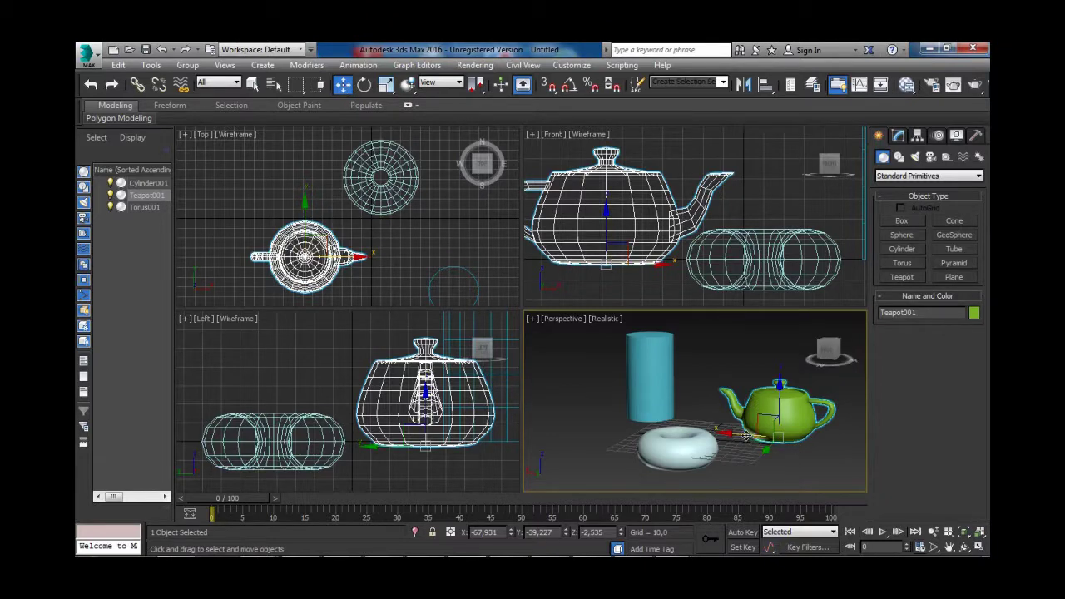
drag(748, 437, 778, 433)
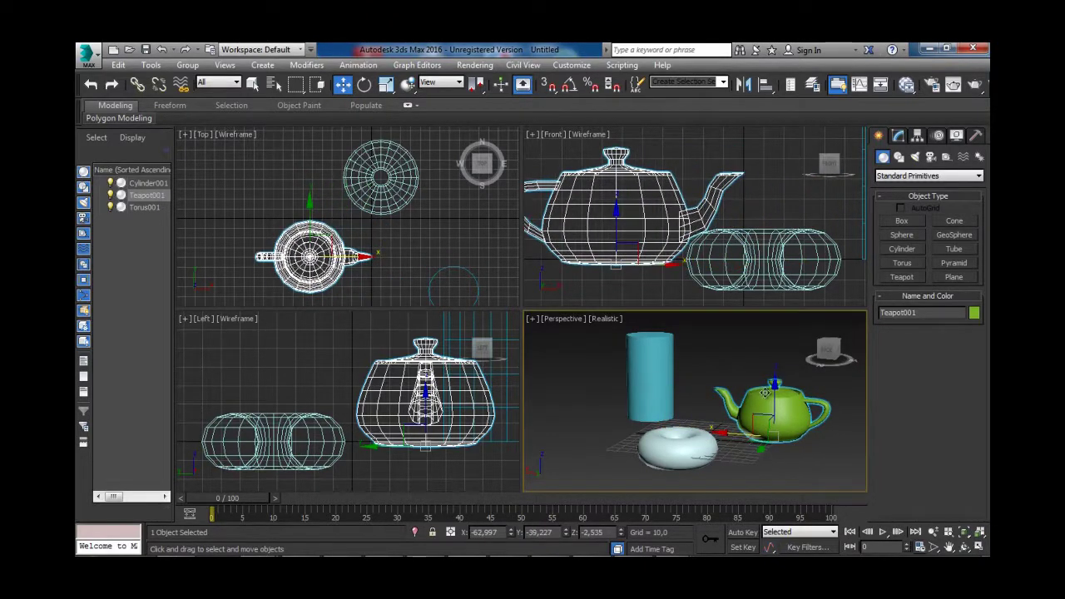
mouse_move(774, 391)
mouse_down()
mouse_move(775, 345)
mouse_move(780, 373)
mouse_up()
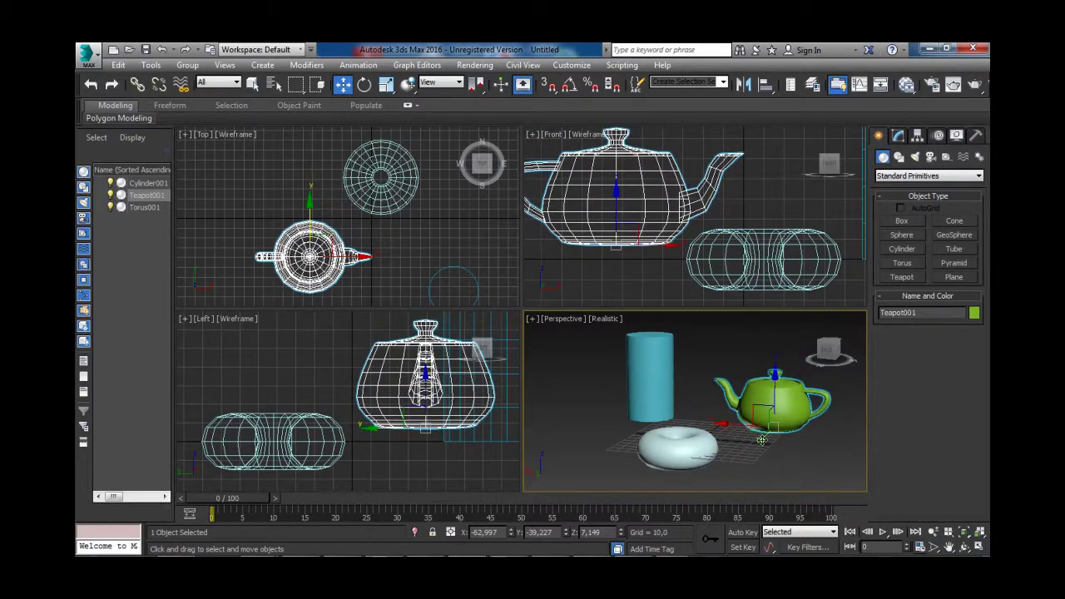
Use the Select Object tool to select the teapot, cylinder and torus in turn, finishing with the teapot selected.
key(q)
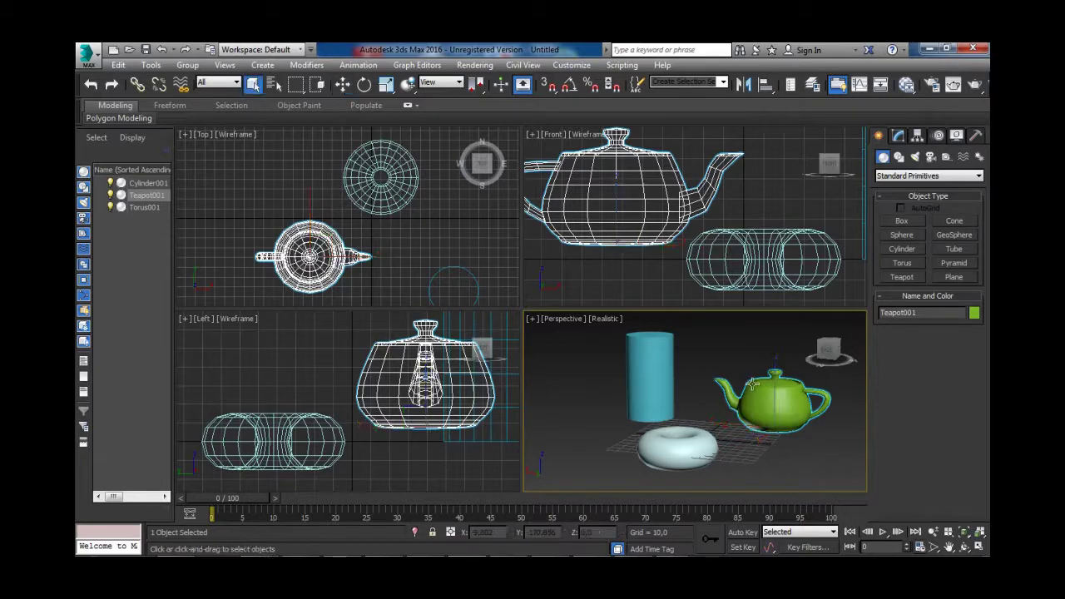
click(742, 349)
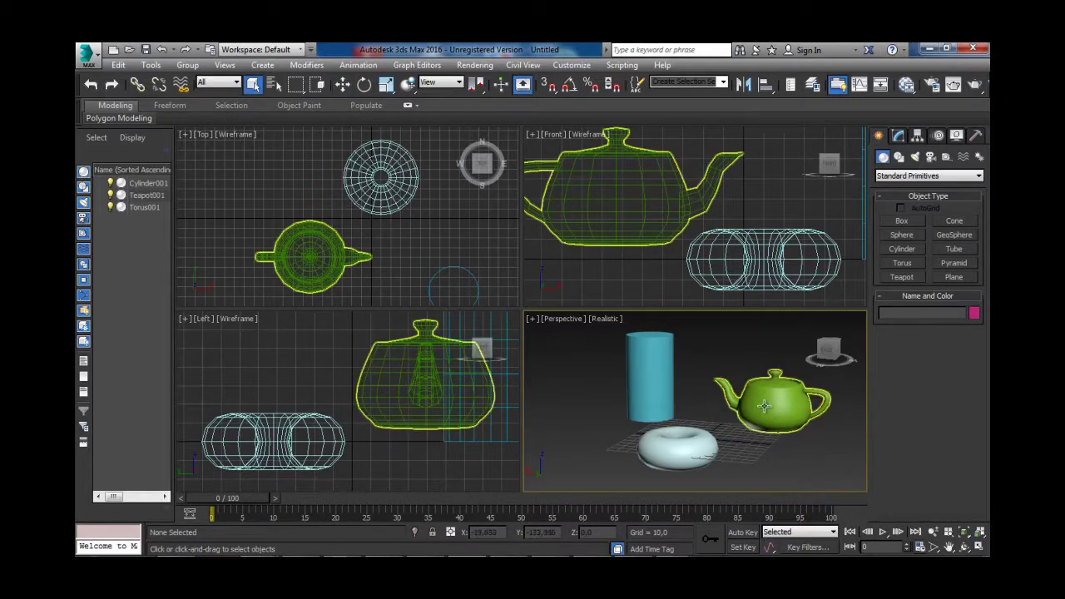
click(764, 406)
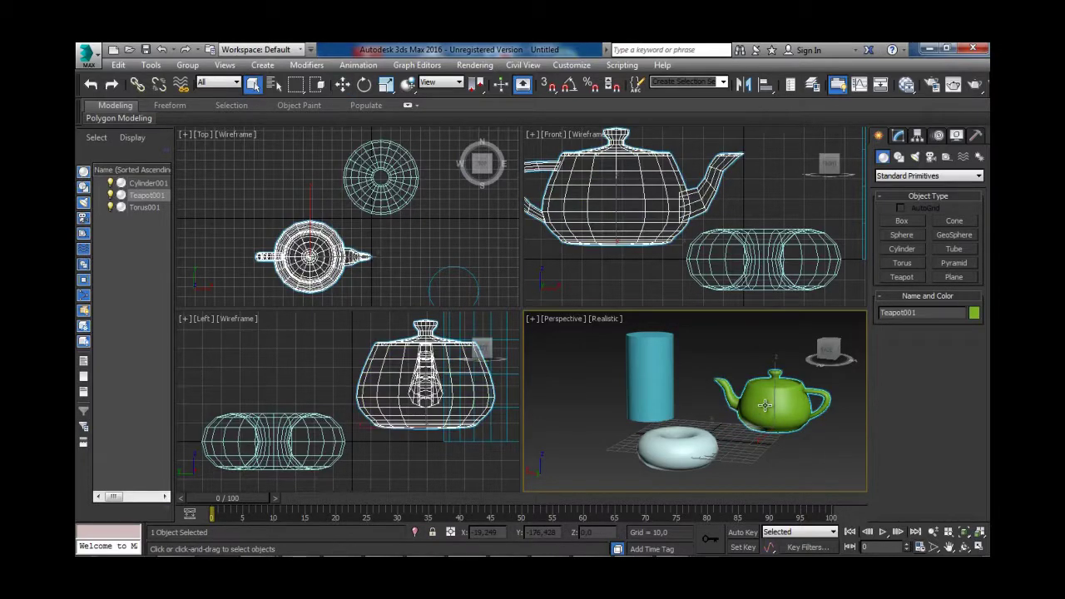
click(652, 360)
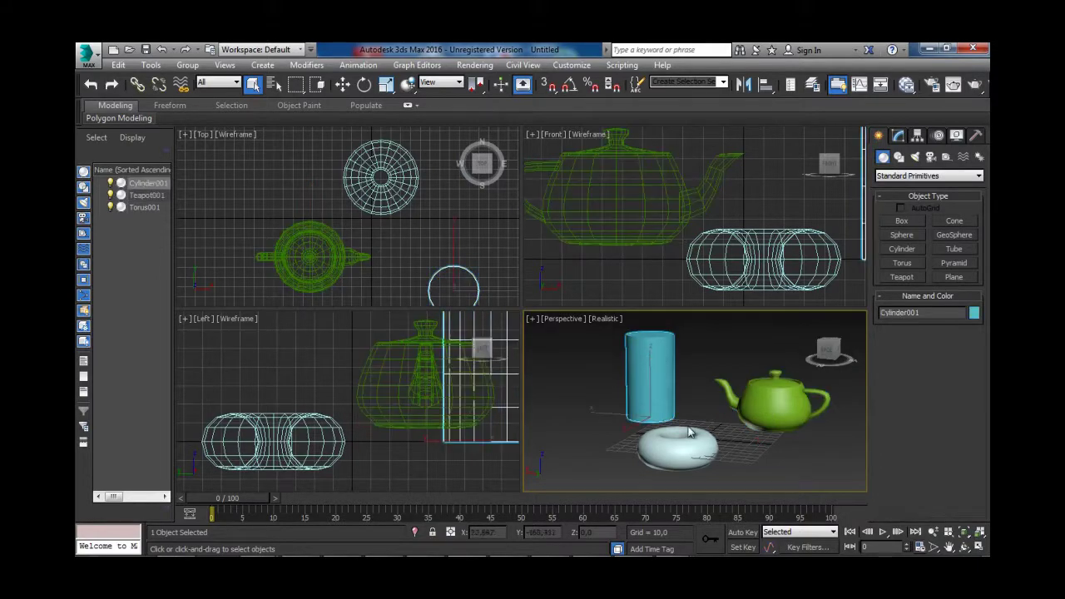
click(729, 416)
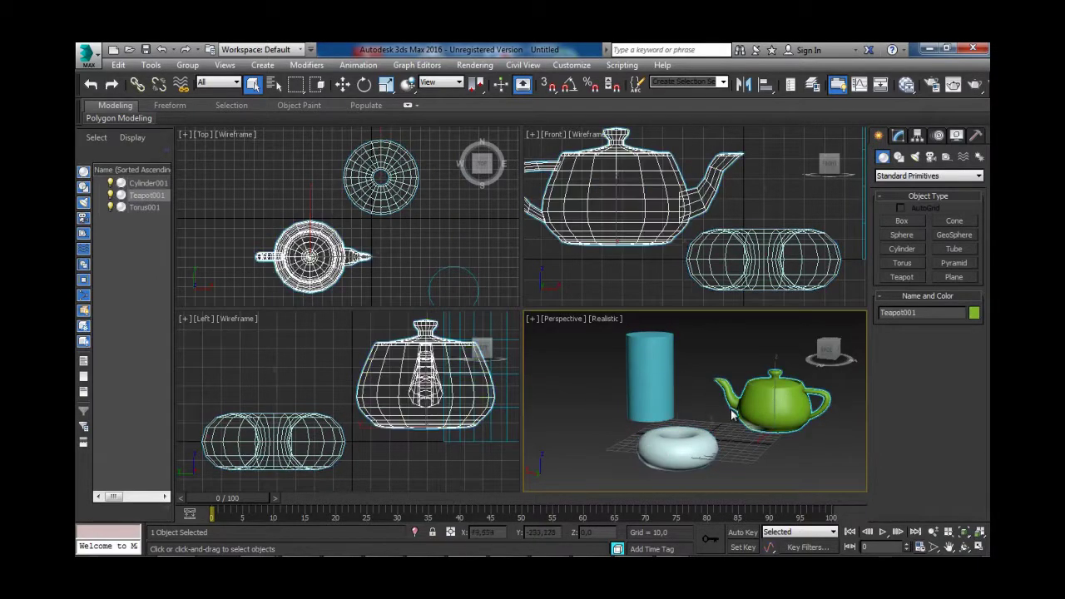
click(646, 358)
click(682, 439)
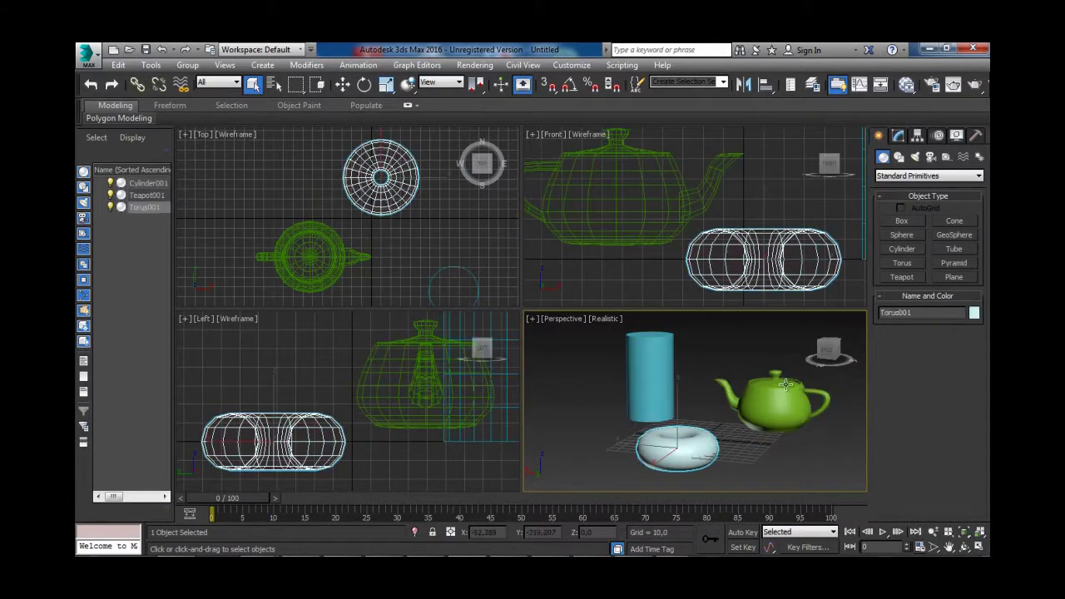
click(744, 409)
click(650, 353)
click(753, 404)
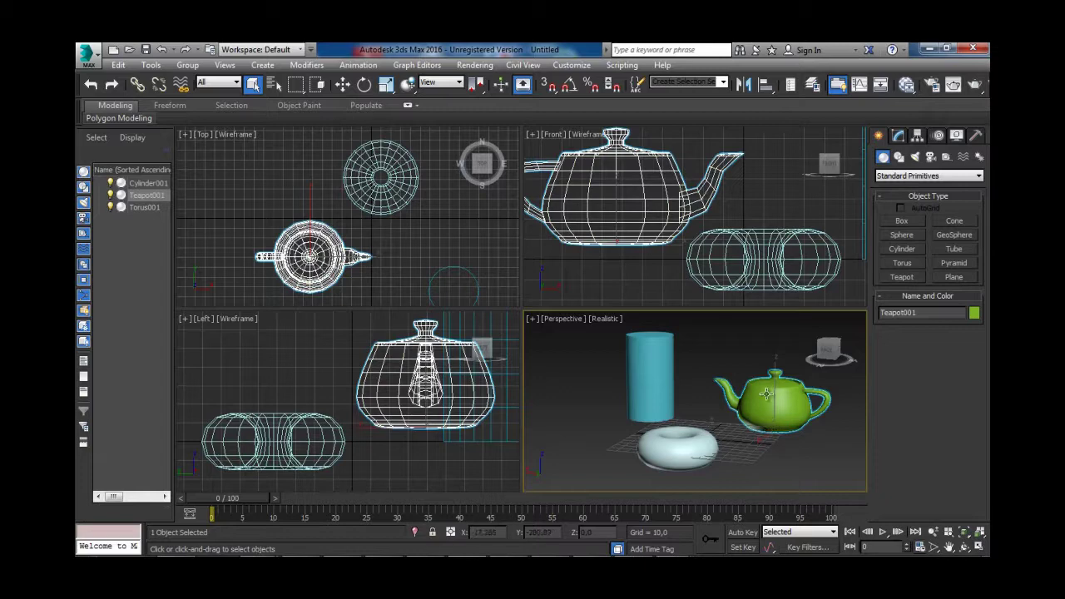
Move the teapot along the X axis and view the XYZ planes reference image in Windows Photo Viewer.
click(343, 84)
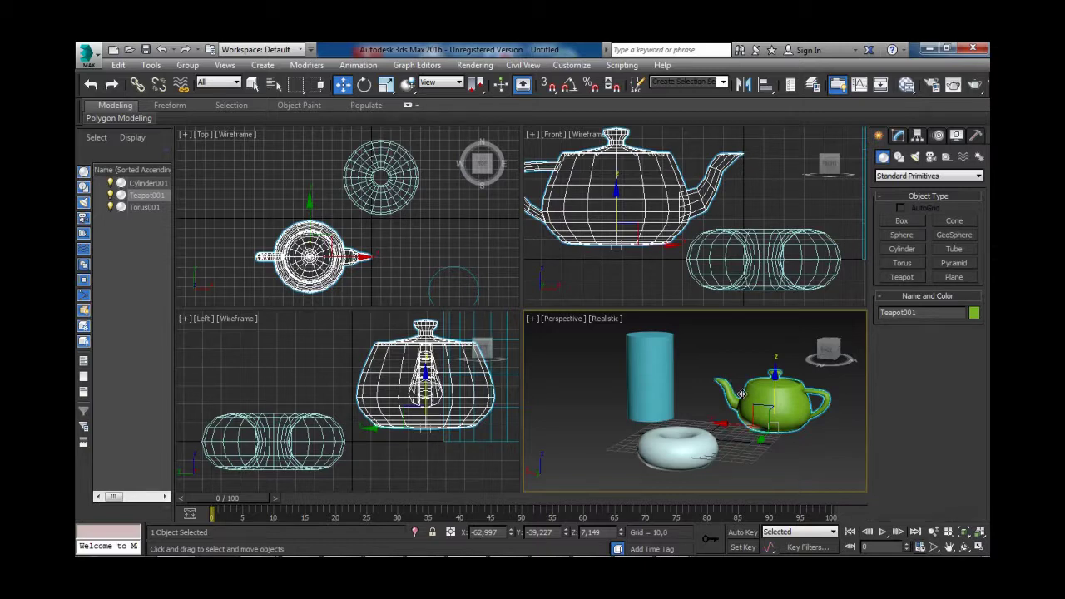
drag(730, 427, 729, 423)
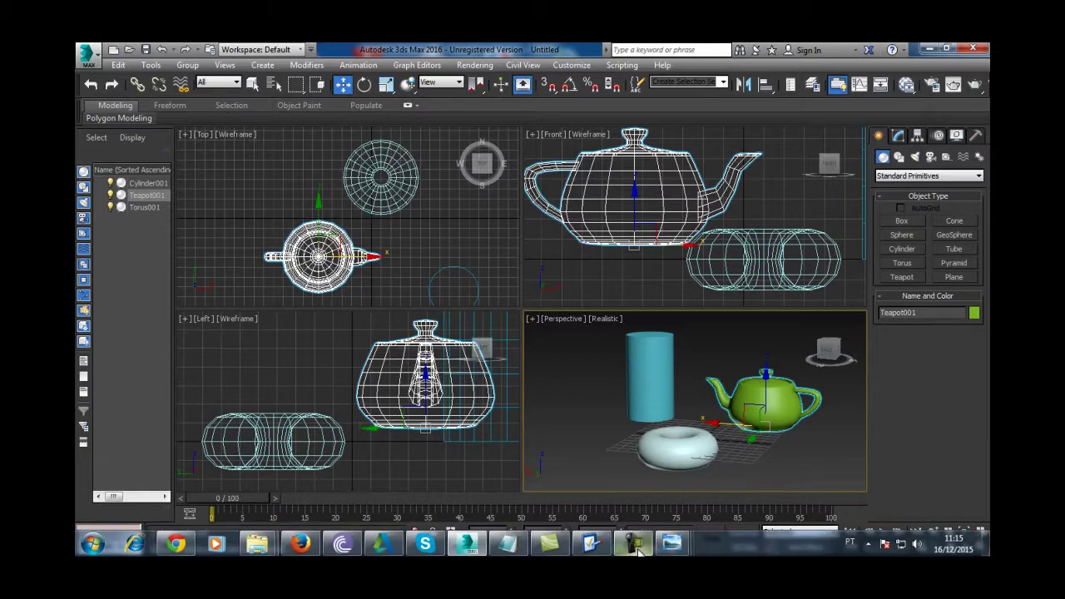
click(812, 480)
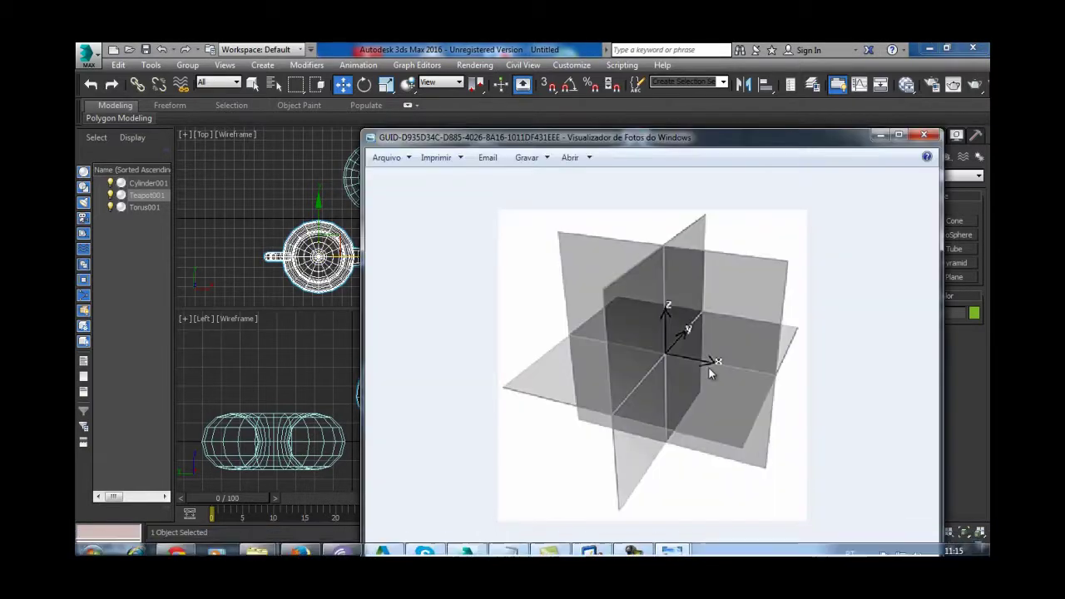
click(882, 136)
Move the teapot along the X, Y and Z axes to about X -69, Y -1, Z 15.
drag(730, 424, 752, 454)
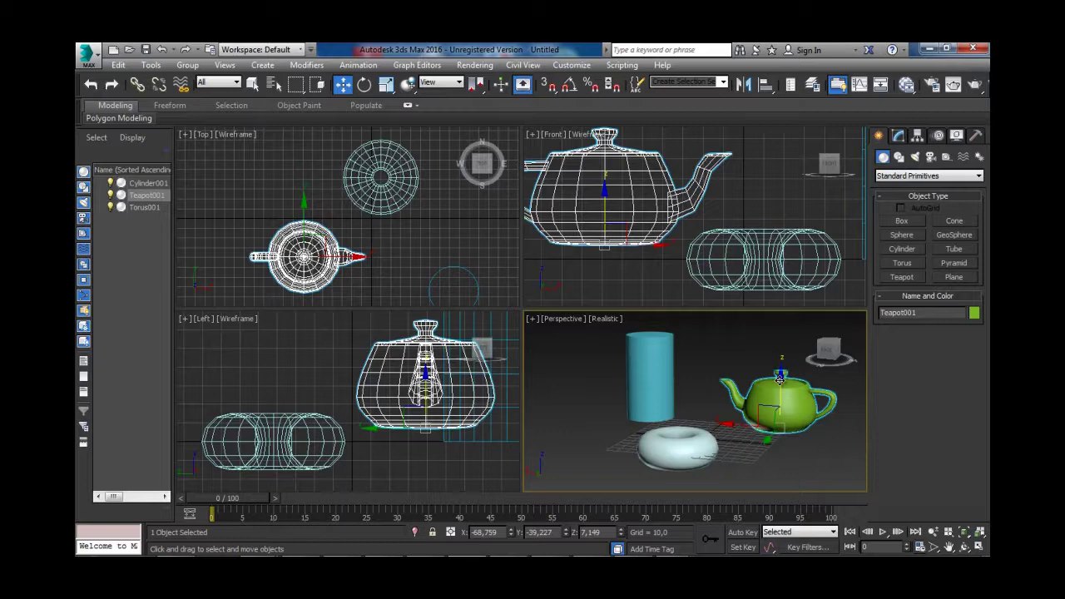
drag(767, 441, 784, 379)
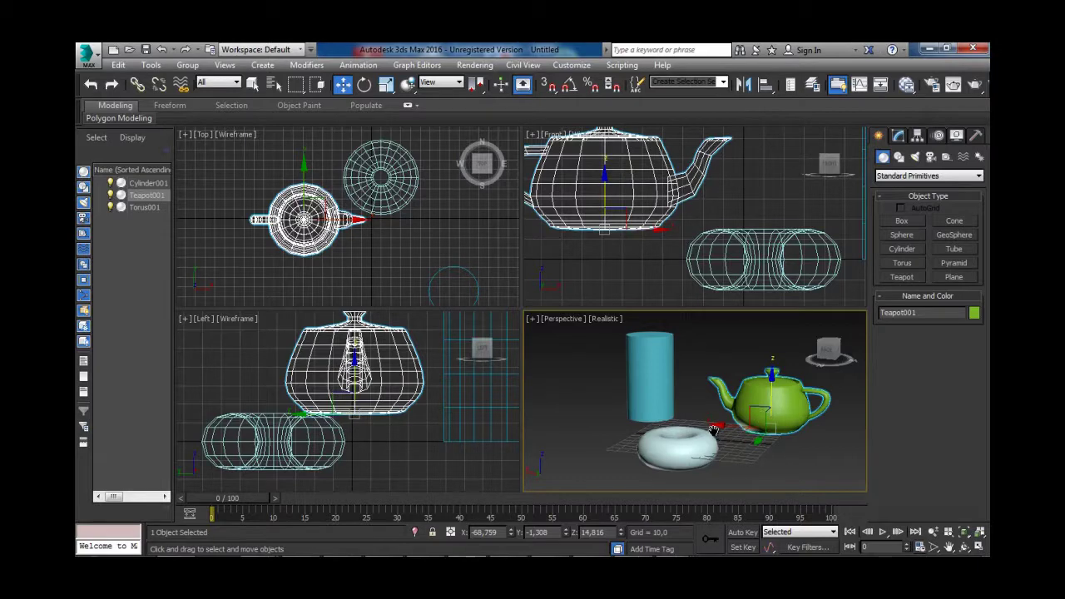
Maximize the Perspective viewport to inspect the teapot up close and with the other objects, and restore the four-viewport layout.
middle_drag(714, 432, 662, 426)
scroll(666, 429, up, 3)
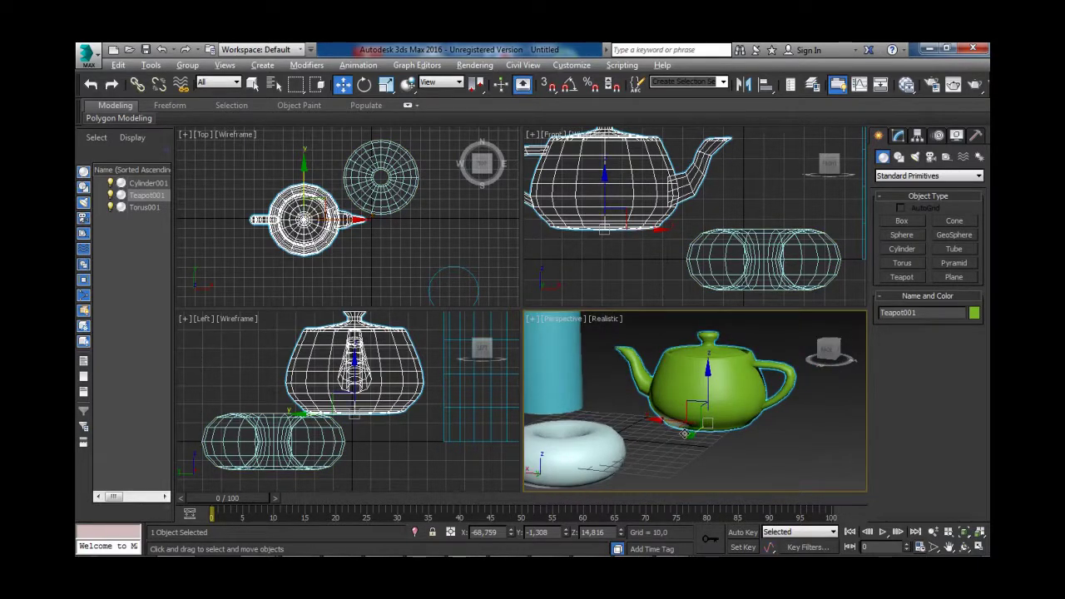
key(alt+w)
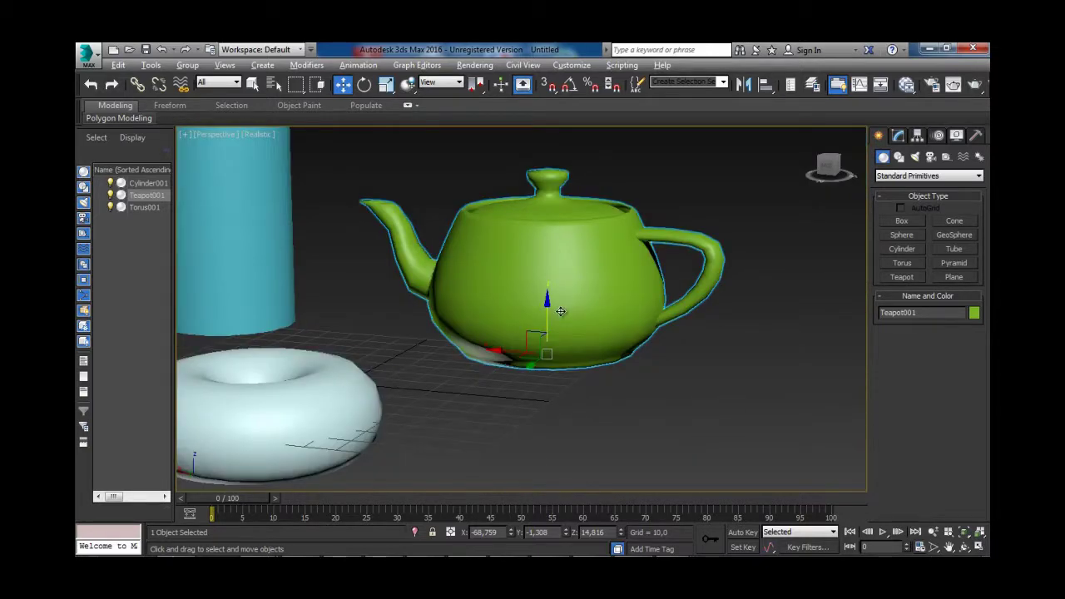
scroll(561, 311, down, 2)
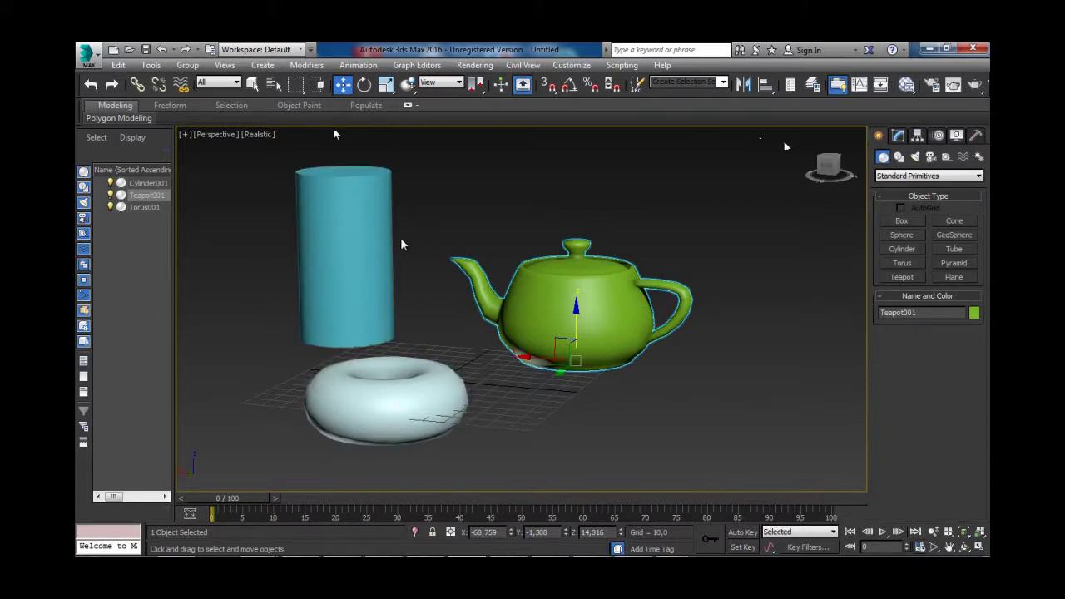
key(alt+w)
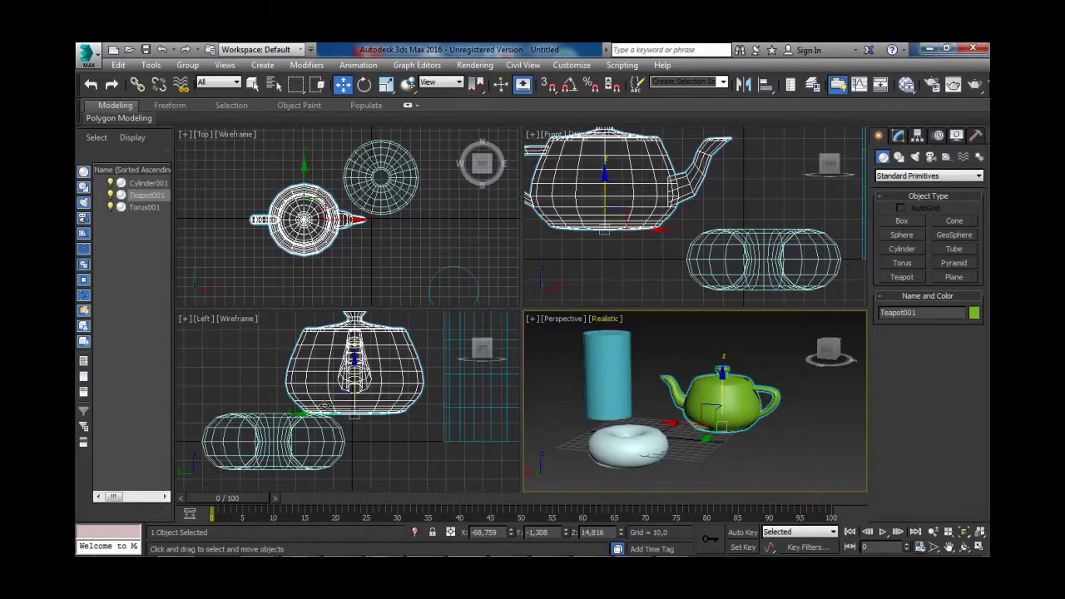
Deselect the teapot in the Top viewport, maximize that viewport and return to the four-viewport layout.
click(396, 236)
key(alt+w)
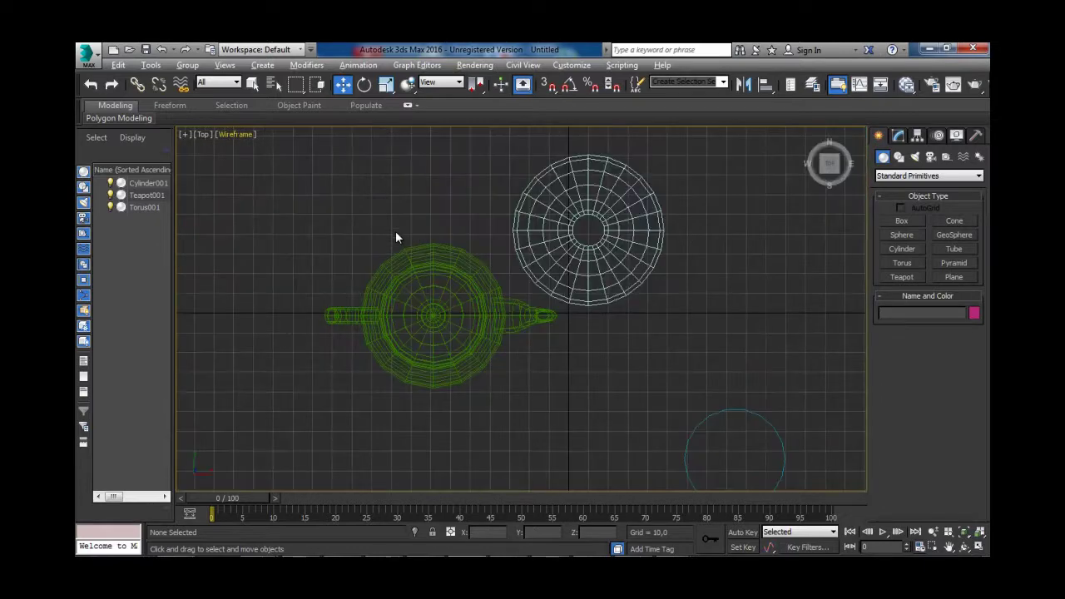
key(alt+w)
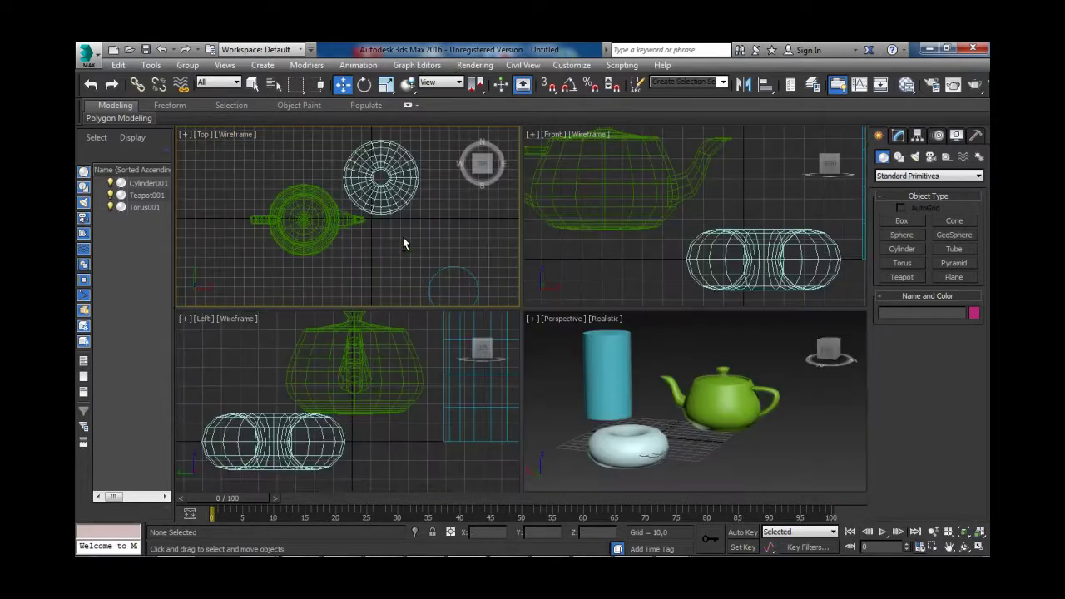
Maximize the Perspective viewport, select the teapot and move it in the XZ plane to about X -58, Z 31.
click(546, 371)
key(alt+w)
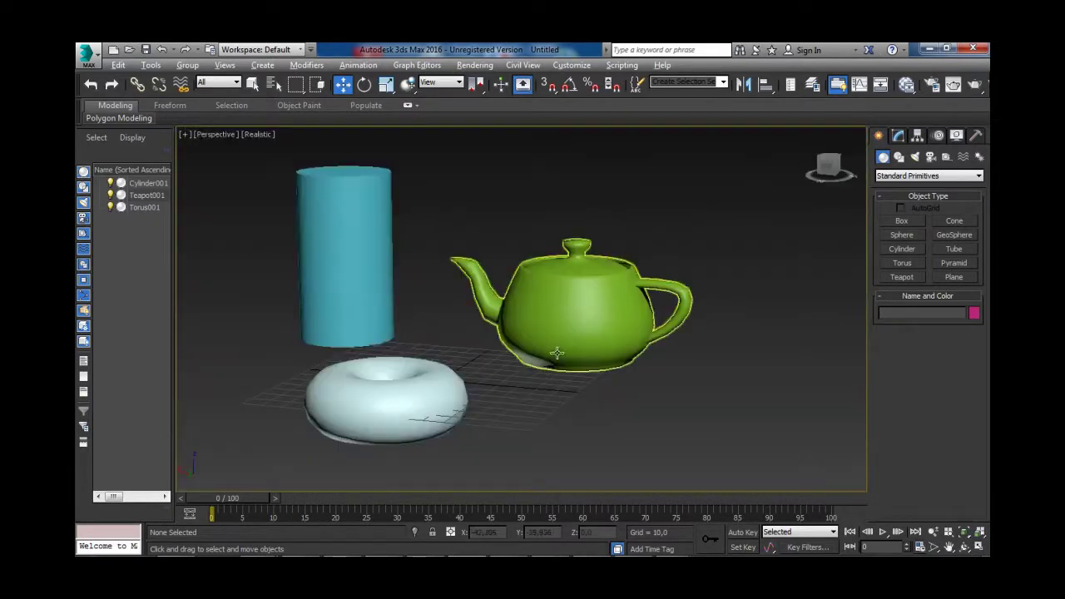
click(571, 305)
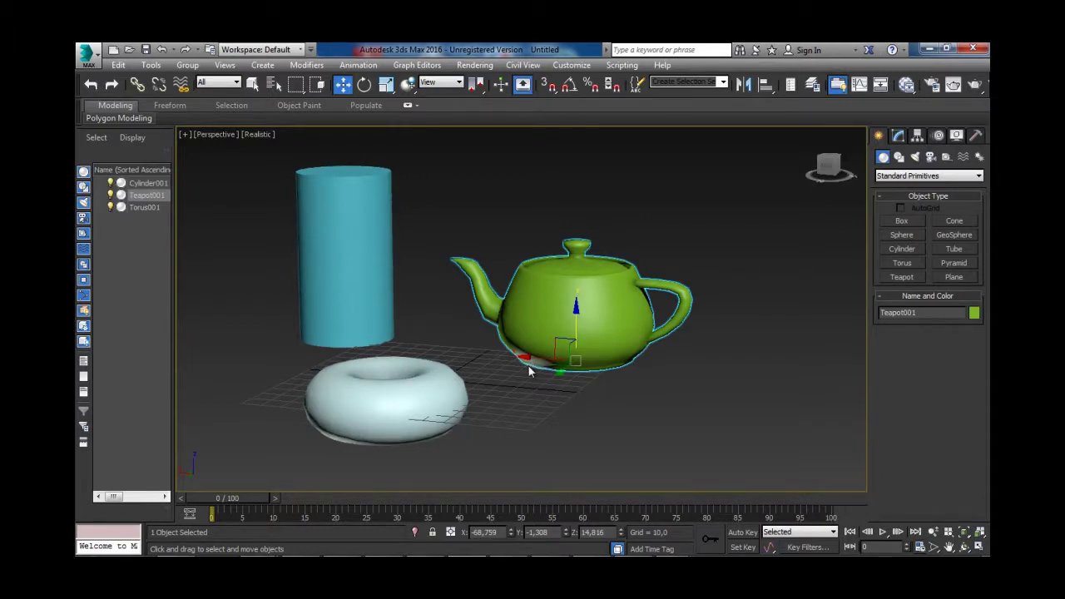
mouse_move(580, 434)
alt+middle_down()
mouse_move(554, 421)
mouse_move(621, 423)
mouse_move(601, 433)
mouse_move(566, 424)
alt+middle_up()
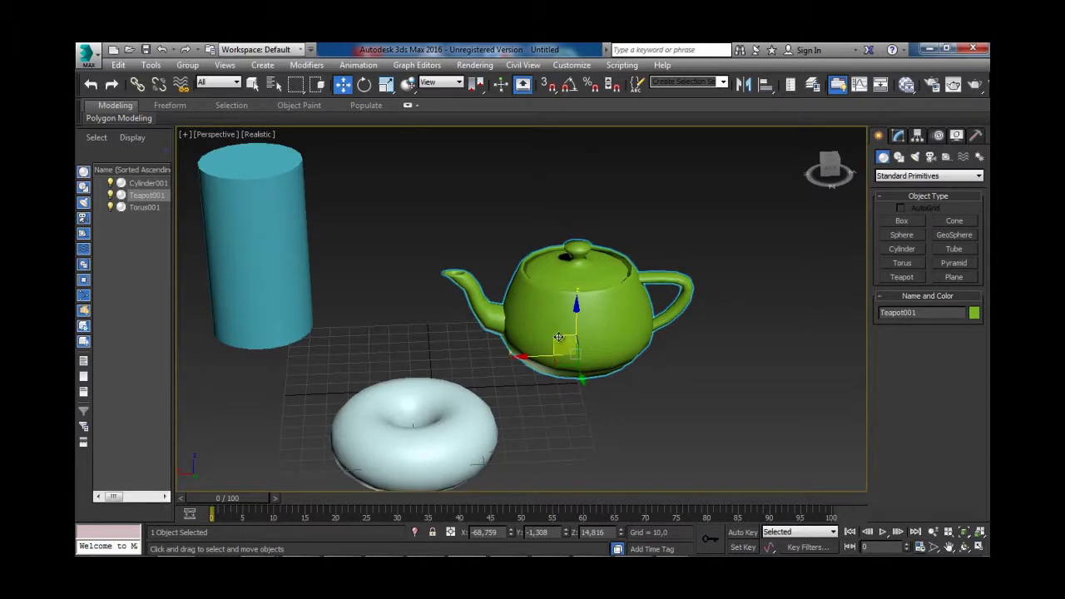
alt+middle_drag(583, 343, 624, 386)
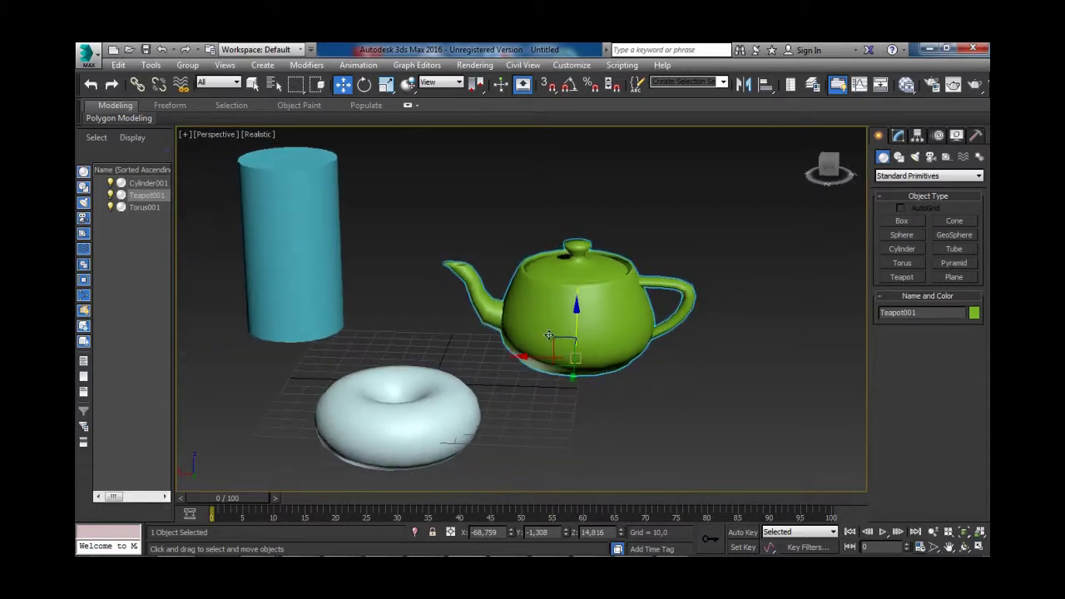
drag(560, 340, 539, 307)
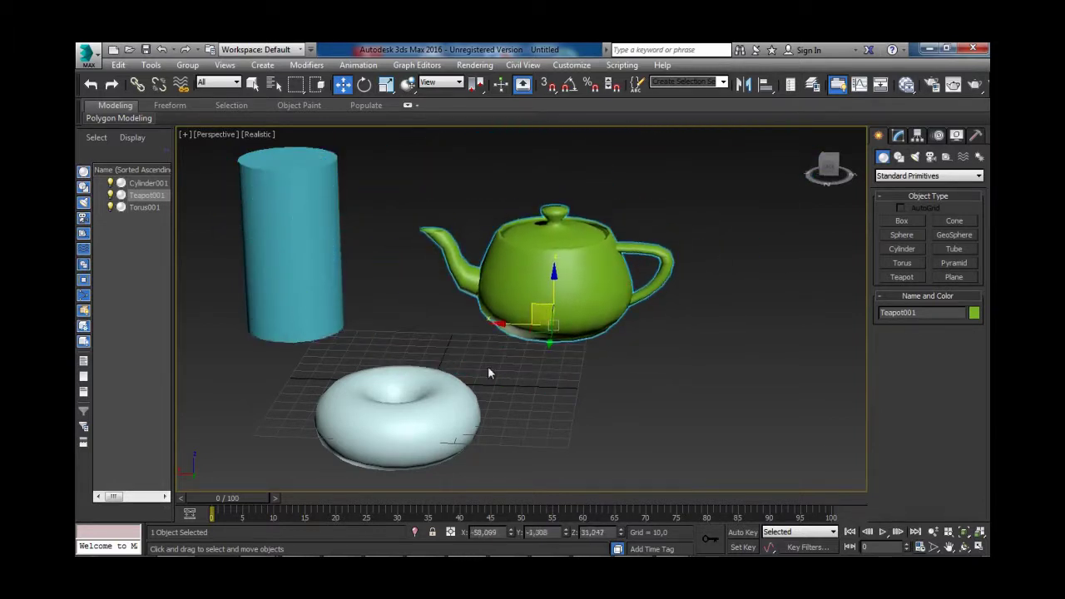
Reposition the teapot with the move gizmo, lowering it along the Z axis to about X -59, Y -8, Z 3.
alt+middle_drag(490, 369, 537, 401)
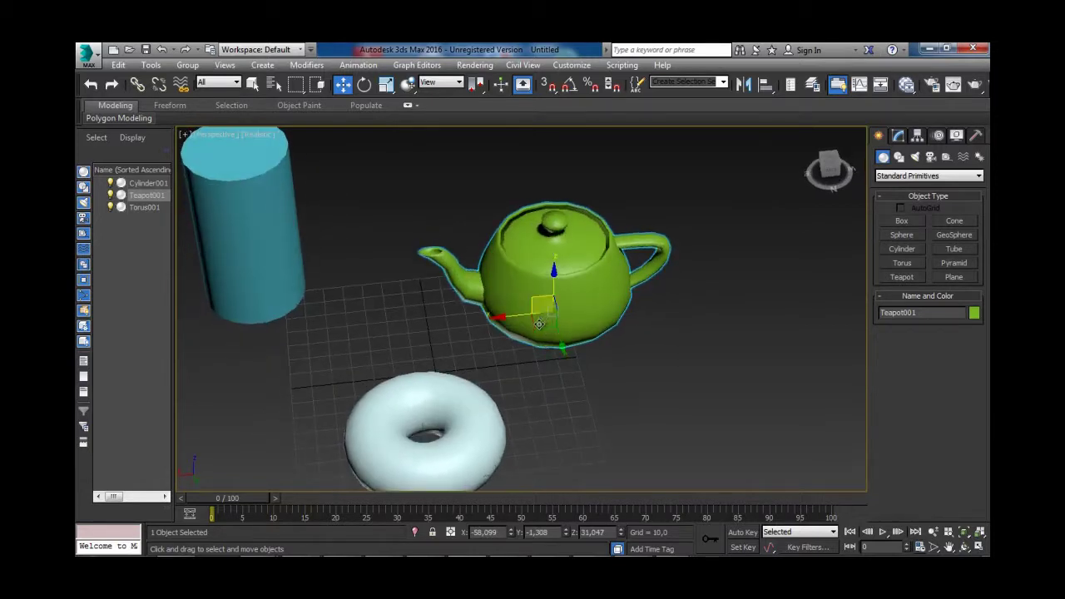
mouse_move(538, 325)
mouse_down()
mouse_move(598, 459)
mouse_move(496, 257)
mouse_move(656, 352)
mouse_move(492, 386)
mouse_move(611, 224)
mouse_move(525, 277)
mouse_move(602, 325)
mouse_move(561, 330)
mouse_move(539, 316)
mouse_up()
alt+middle_drag(560, 397, 678, 311)
drag(588, 286, 588, 356)
alt+middle_drag(713, 385, 629, 395)
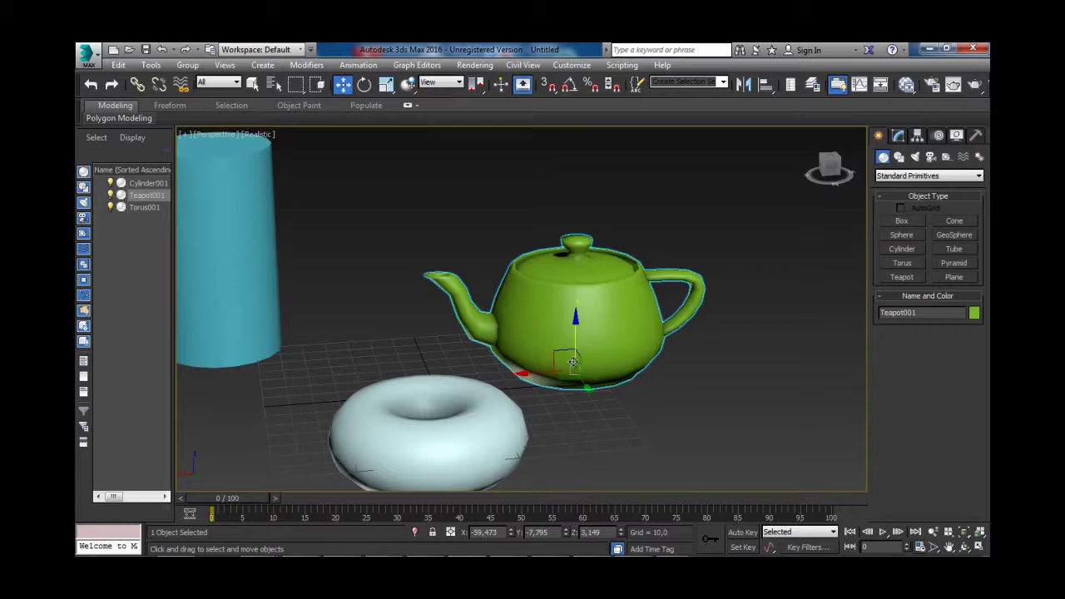
Move the teapot to about X -14, Y -32, Z 46 and lower it along the Z axis to about 3.
drag(573, 361, 454, 253)
alt+middle_drag(464, 287, 375, 348)
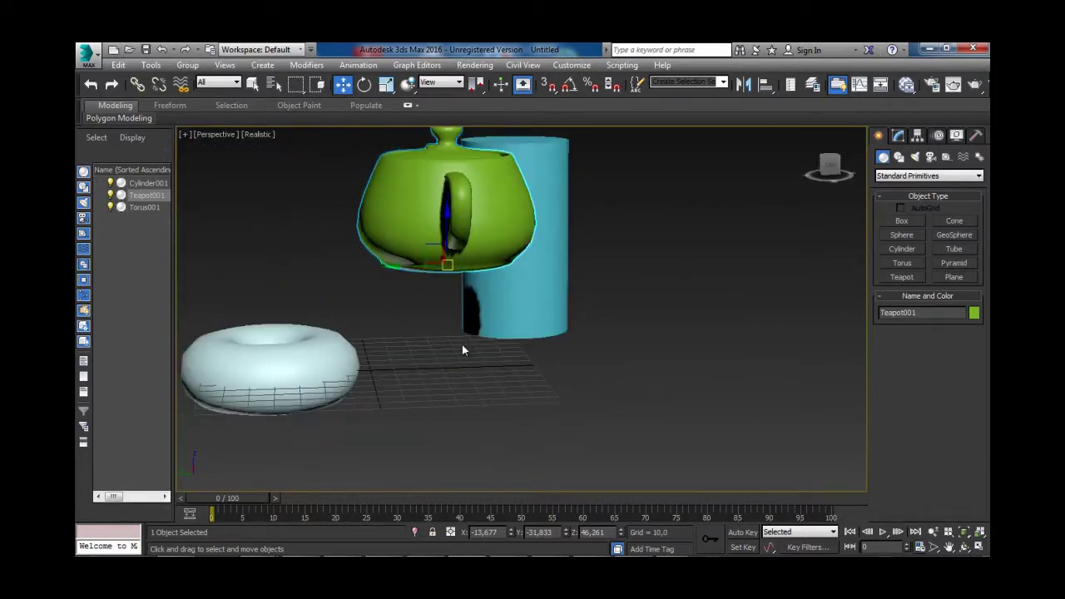
alt+middle_drag(464, 350, 537, 364)
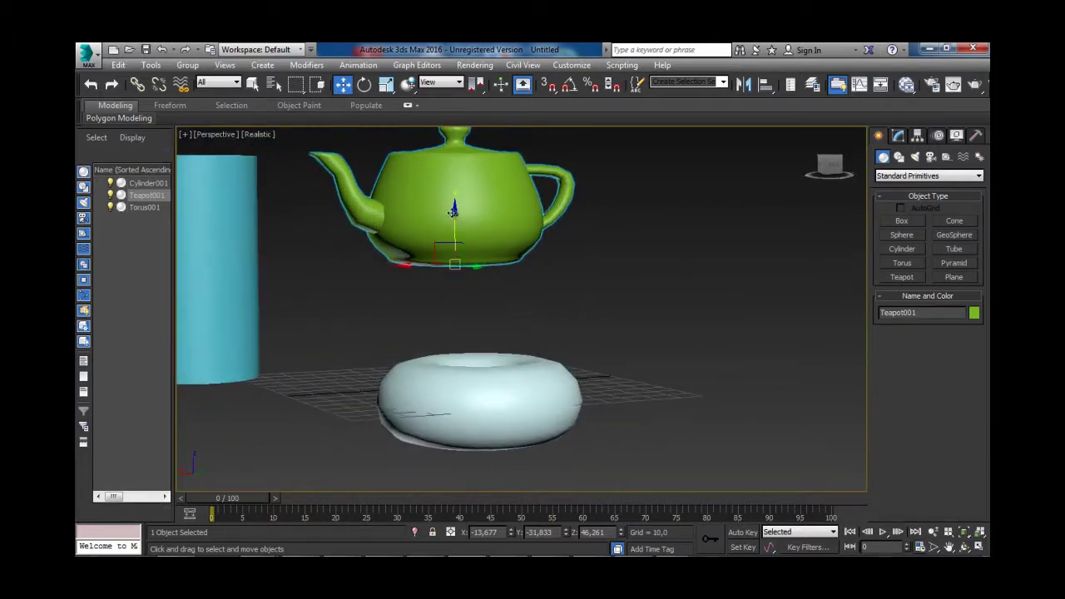
drag(455, 217, 446, 318)
alt+middle_drag(452, 333, 516, 406)
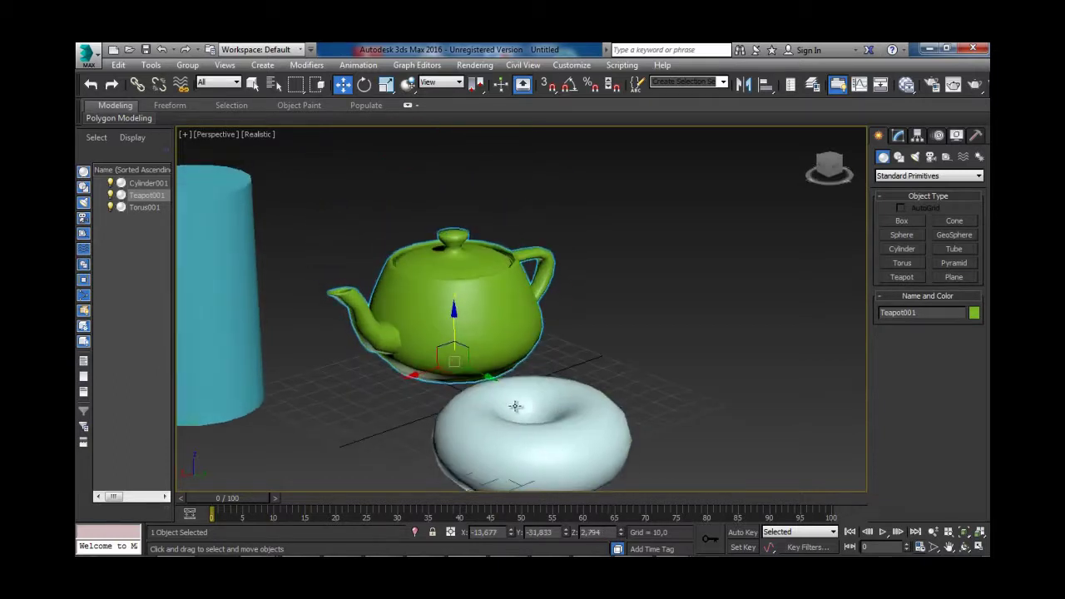
Move the teapot along the gizmo axes to about X -42, Y -46, Z 7.
drag(480, 368, 459, 397)
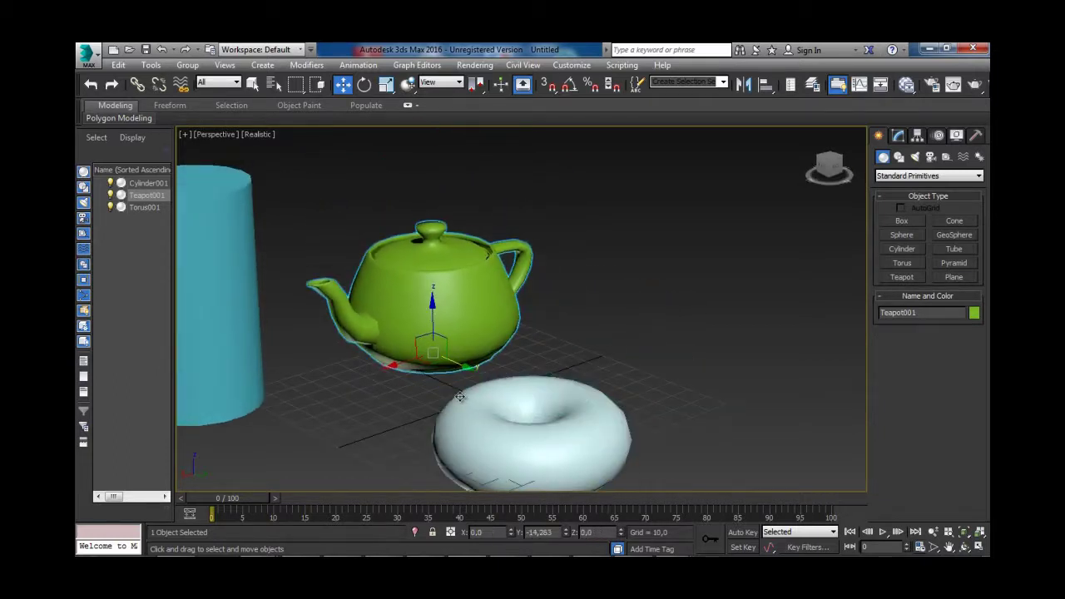
drag(413, 366, 432, 299)
alt+middle_drag(432, 300, 393, 372)
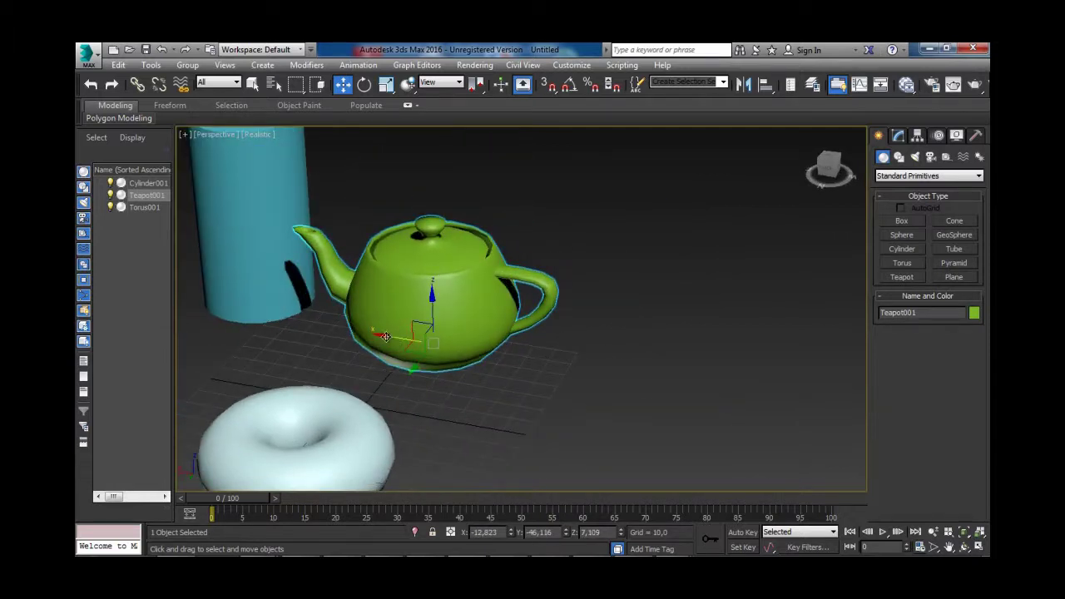
drag(385, 336, 474, 358)
alt+middle_drag(474, 358, 426, 345)
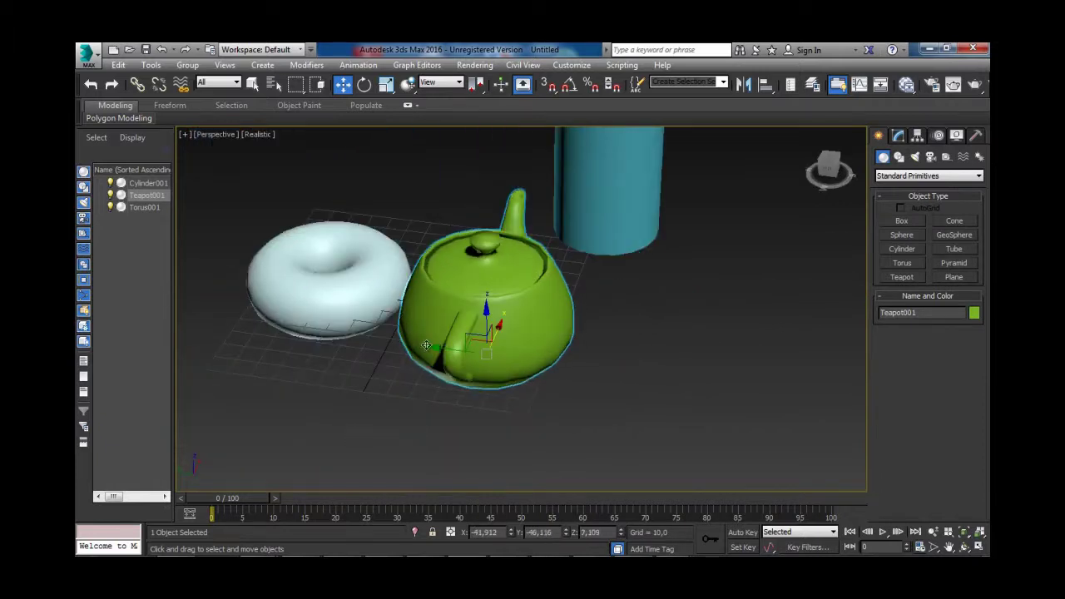
Shift the teapot to about X -51, Y -66, try moving it along X toward the cylinder and undo that move.
drag(441, 345, 506, 346)
mouse_move(506, 346)
alt+middle_down()
mouse_move(485, 416)
mouse_move(522, 360)
alt+middle_up()
drag(497, 350, 299, 324)
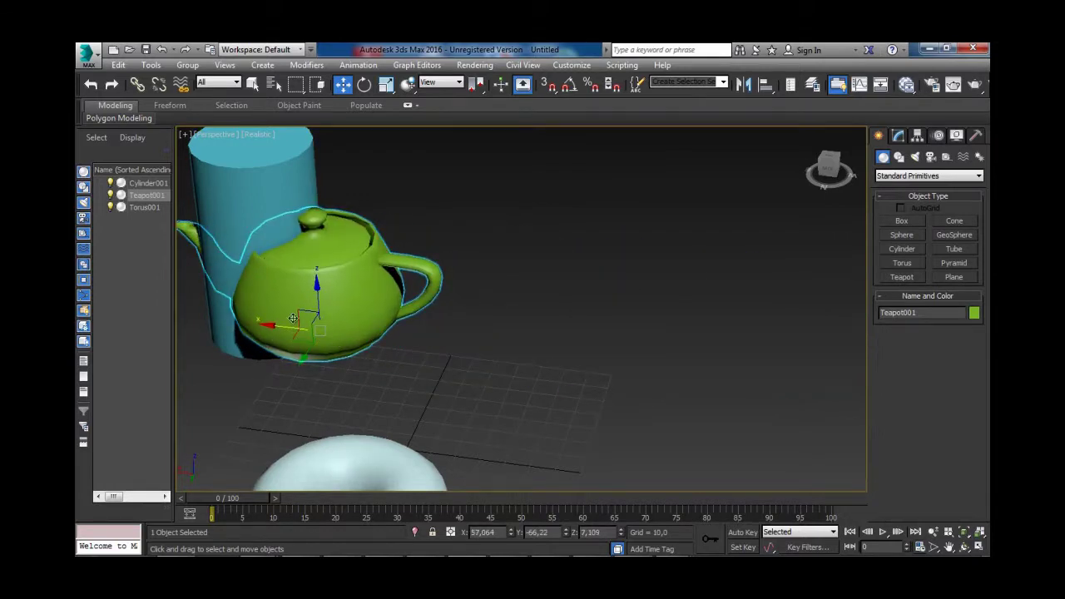
key(ctrl+z)
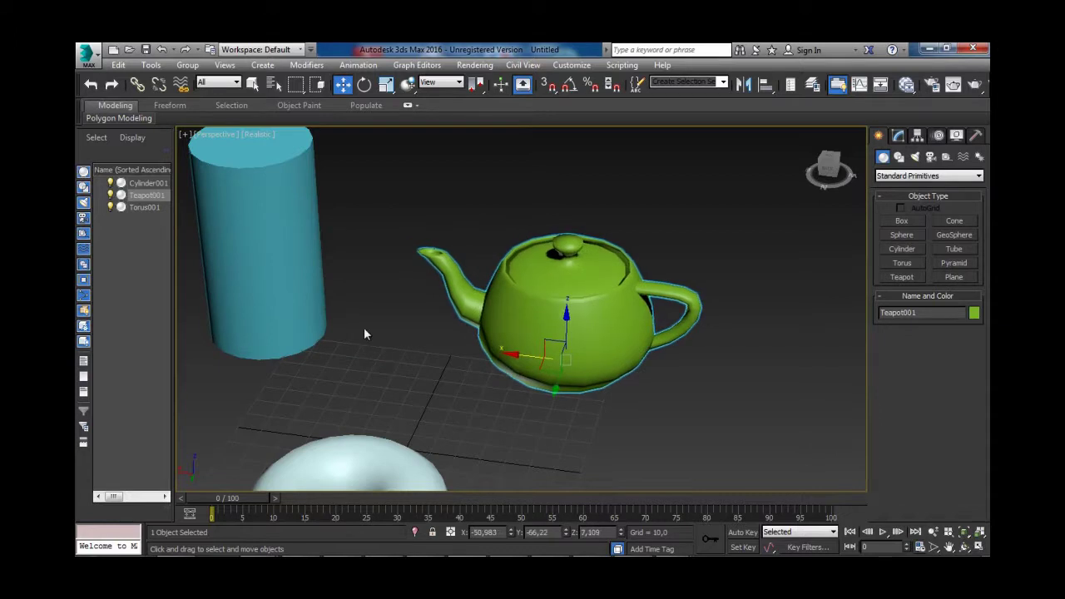
Move the teapot along the Y axis out to about -143 and back to about -29, beside the torus.
alt+middle_drag(553, 431, 492, 376)
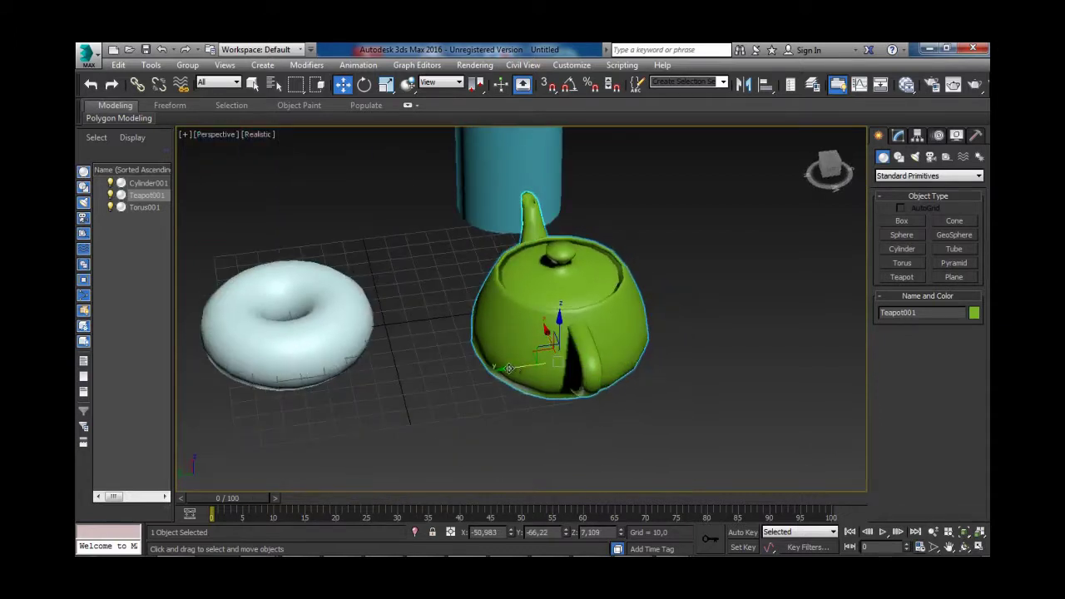
drag(509, 367, 709, 455)
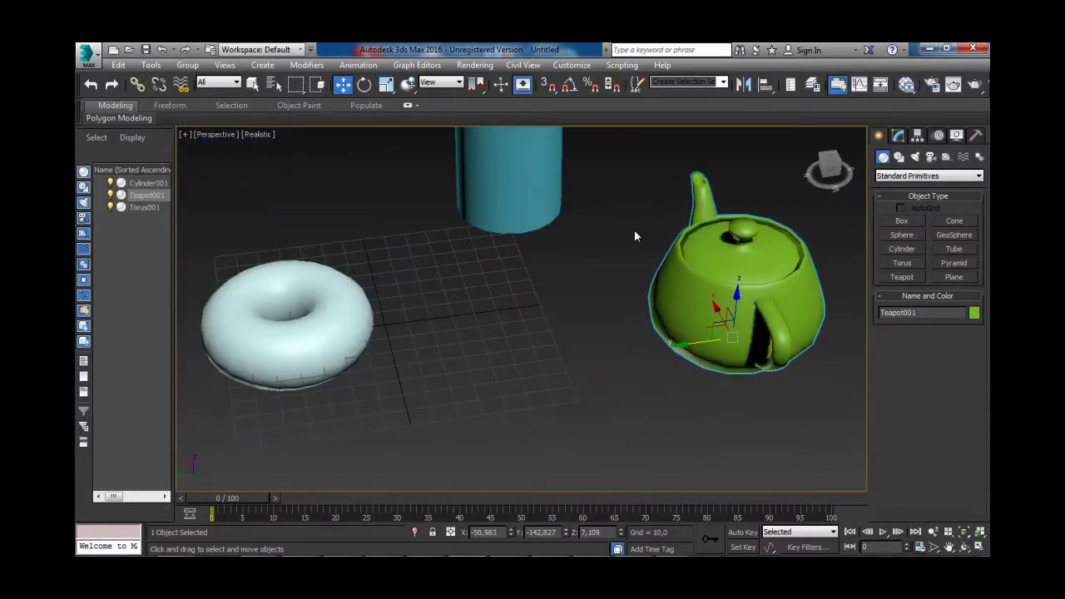
drag(680, 346, 430, 344)
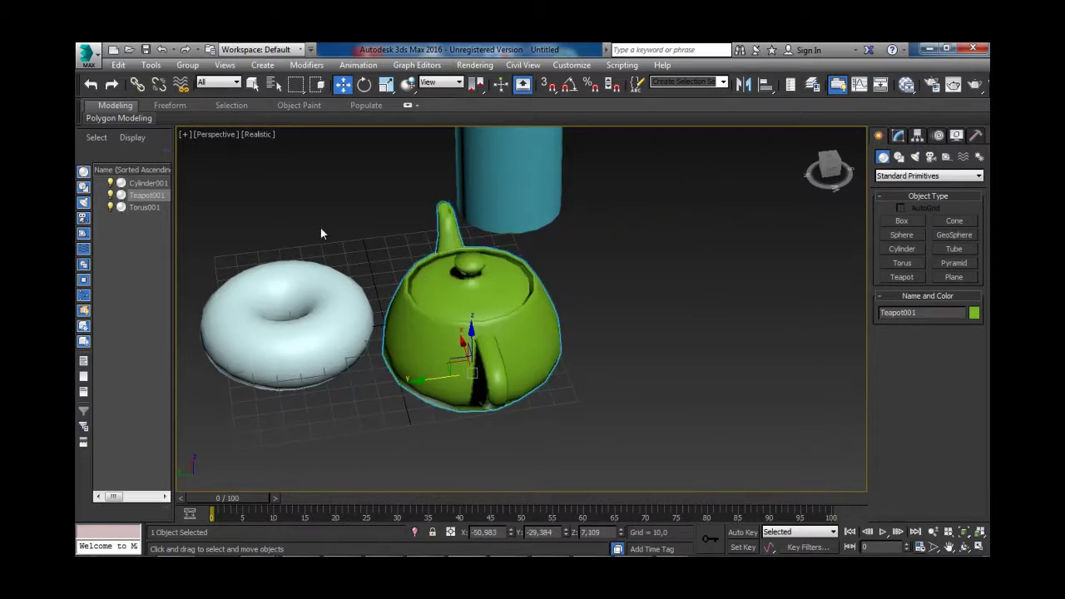
Select the torus and move it along the X and Z axes to about X 20, Z 15.
middle_drag(368, 276, 430, 288)
scroll(428, 288, down, 2)
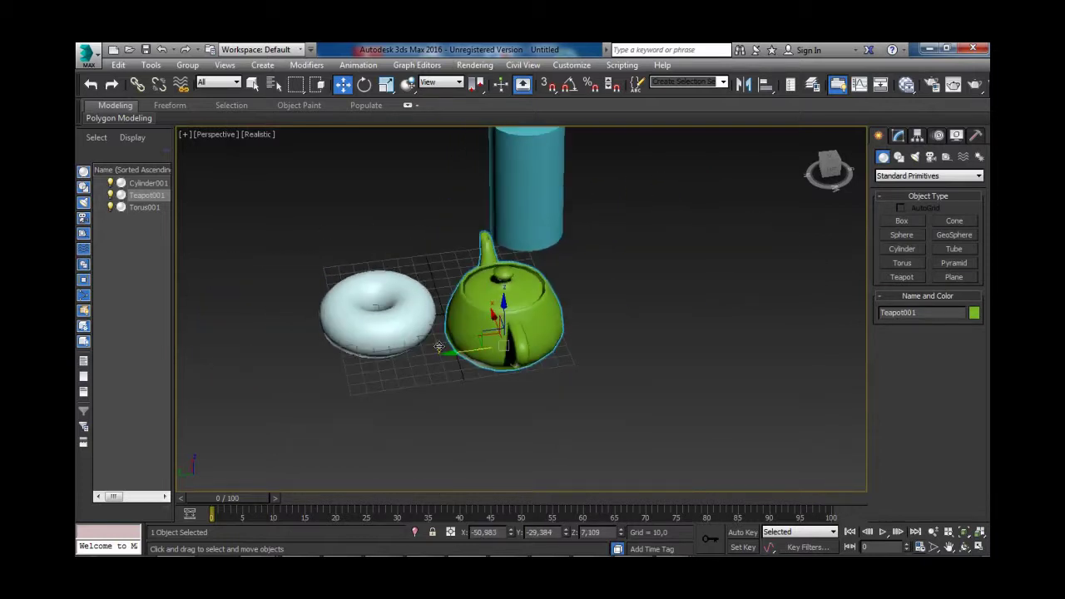
alt+middle_drag(439, 347, 413, 254)
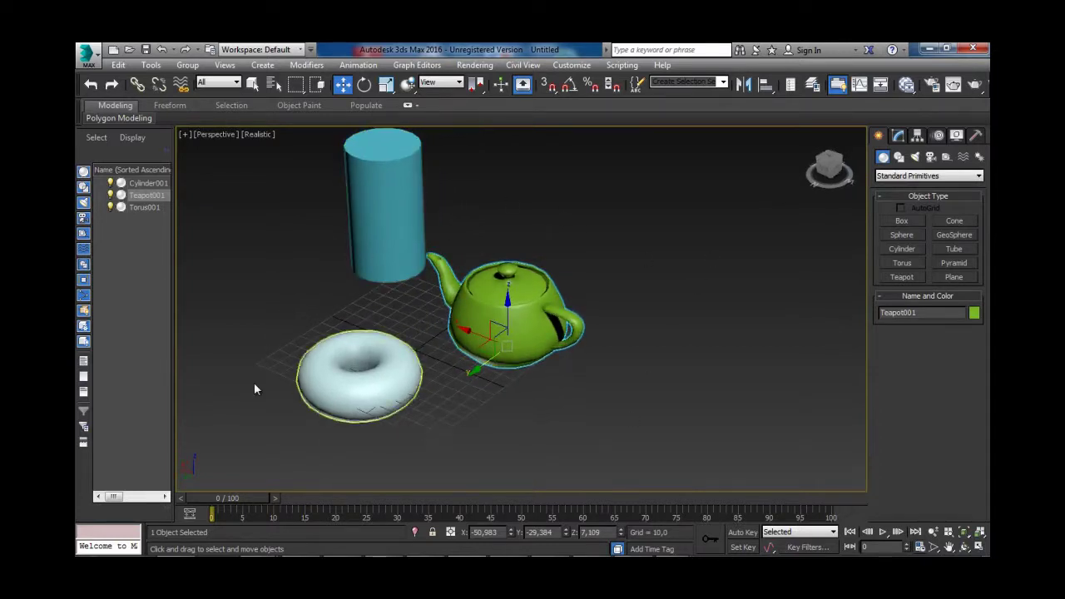
alt+middle_drag(404, 318, 383, 167)
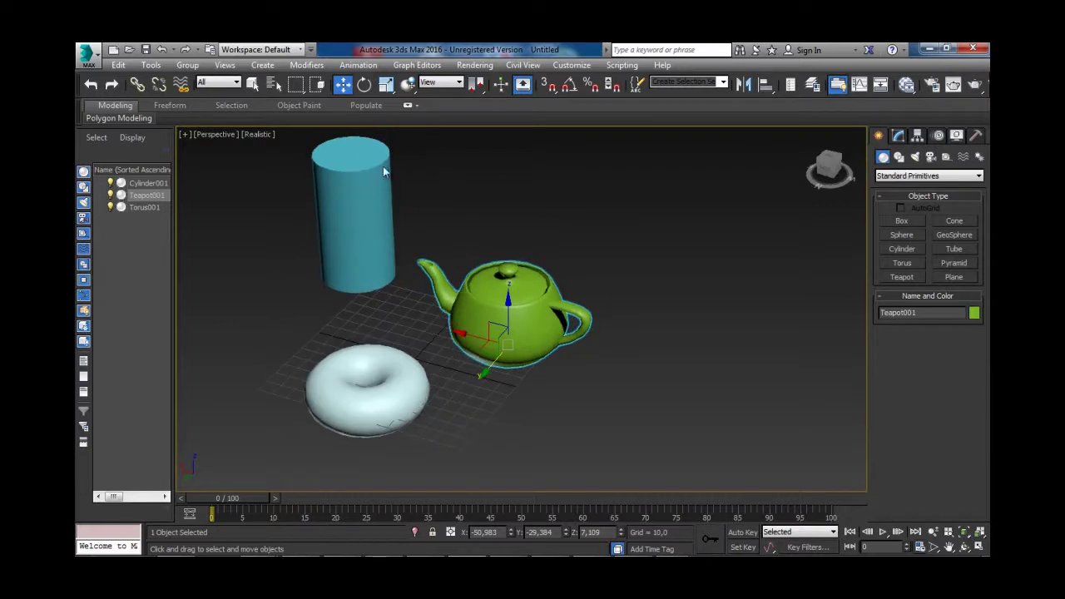
alt+middle_drag(242, 332, 491, 254)
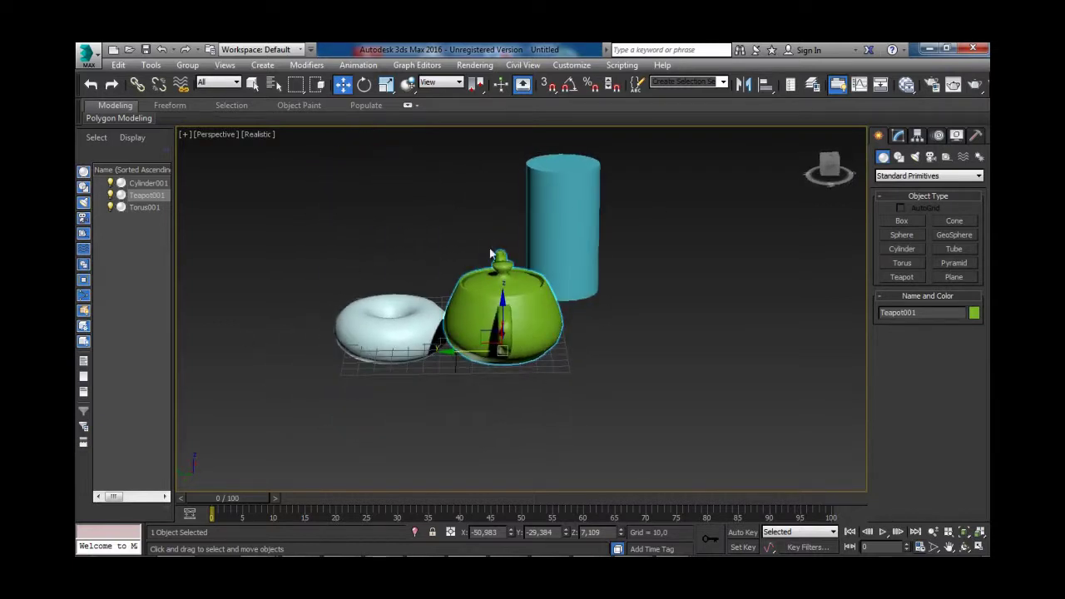
alt+middle_drag(374, 336, 367, 383)
click(368, 382)
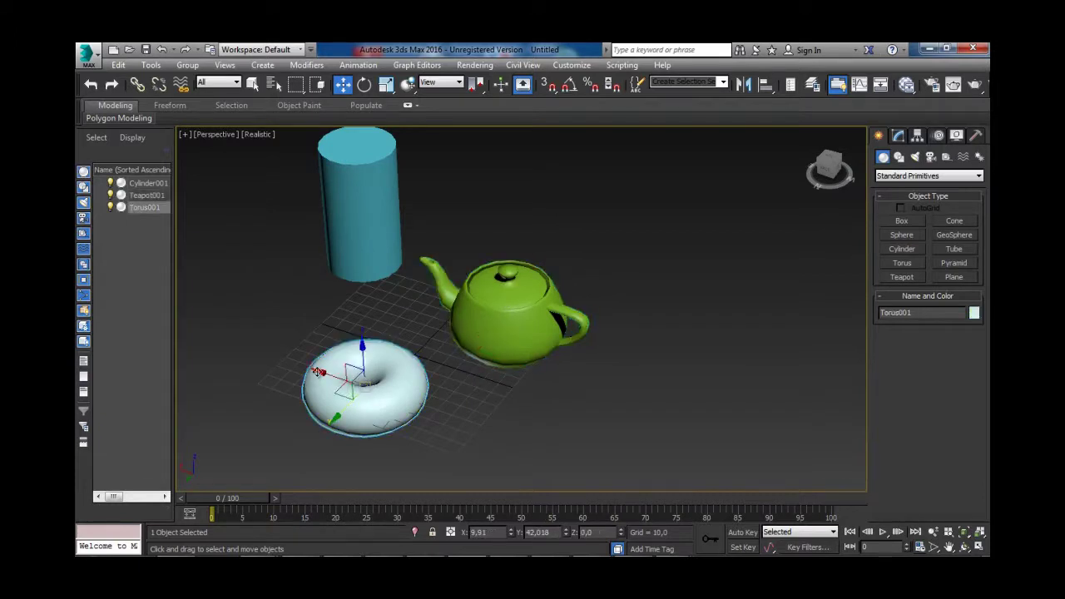
drag(319, 371, 349, 337)
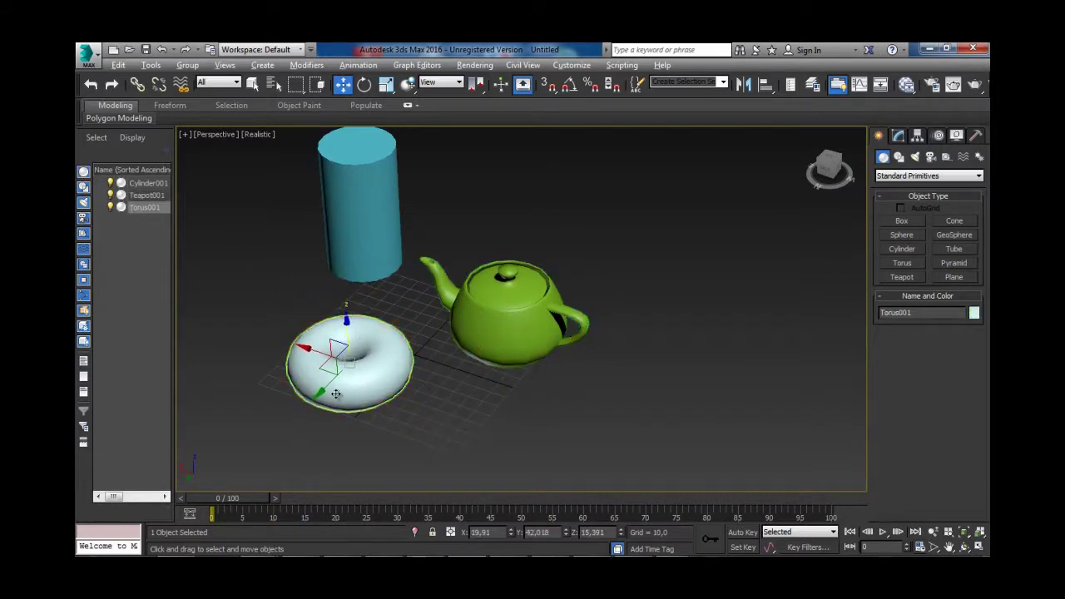
alt+middle_drag(349, 337, 382, 381)
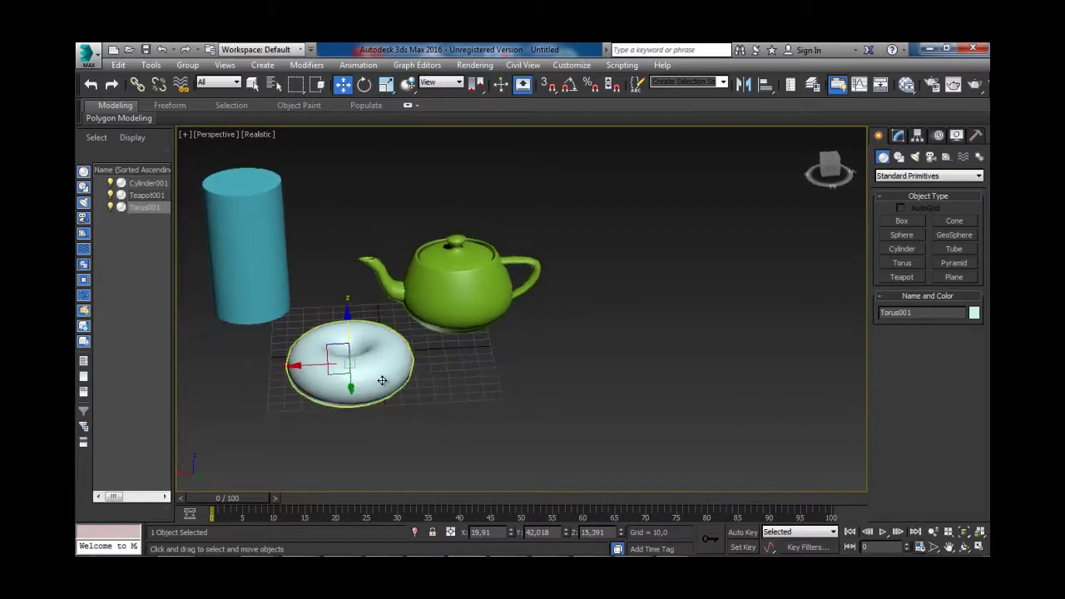
Switch to the Rotate tool, select the teapot and rotate it about its Z and Y axes.
click(365, 84)
click(462, 316)
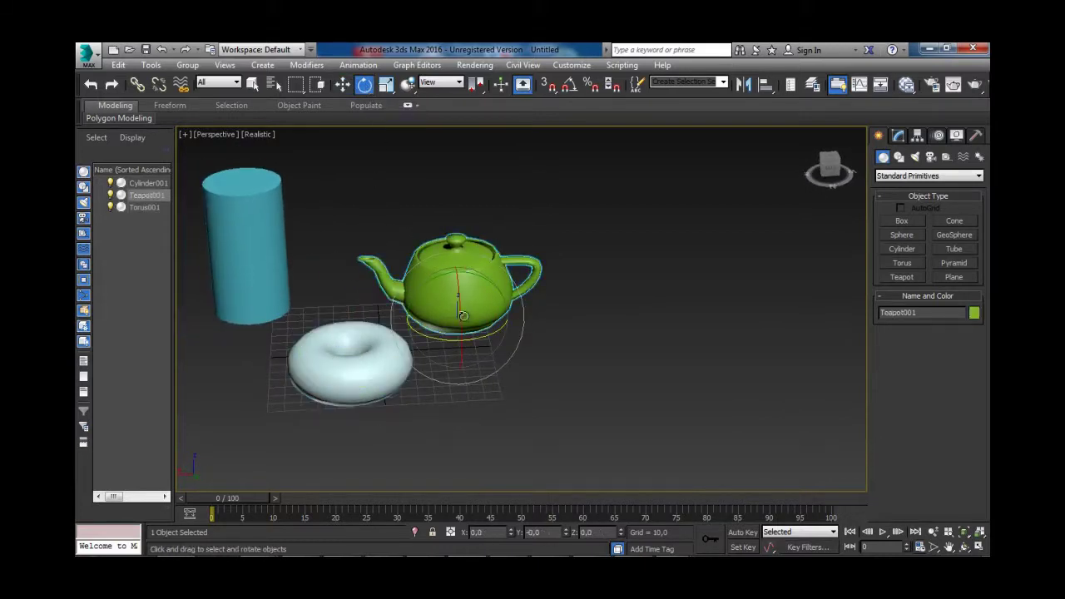
drag(482, 335, 468, 306)
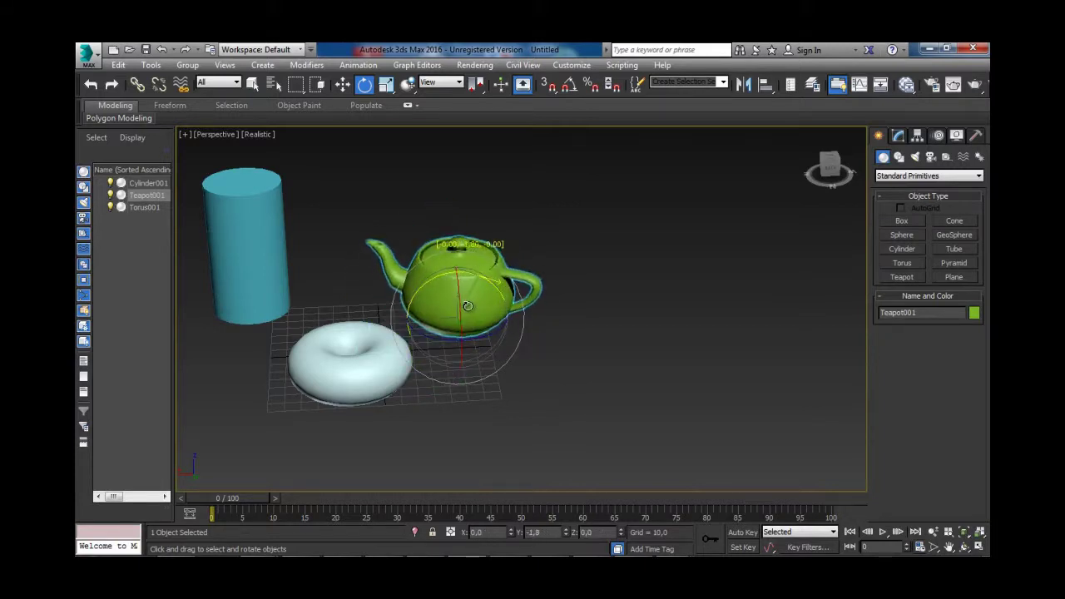
Rotate the teapot further to about X 23, Y 25, Z -23 degrees, showing its base.
click(964, 548)
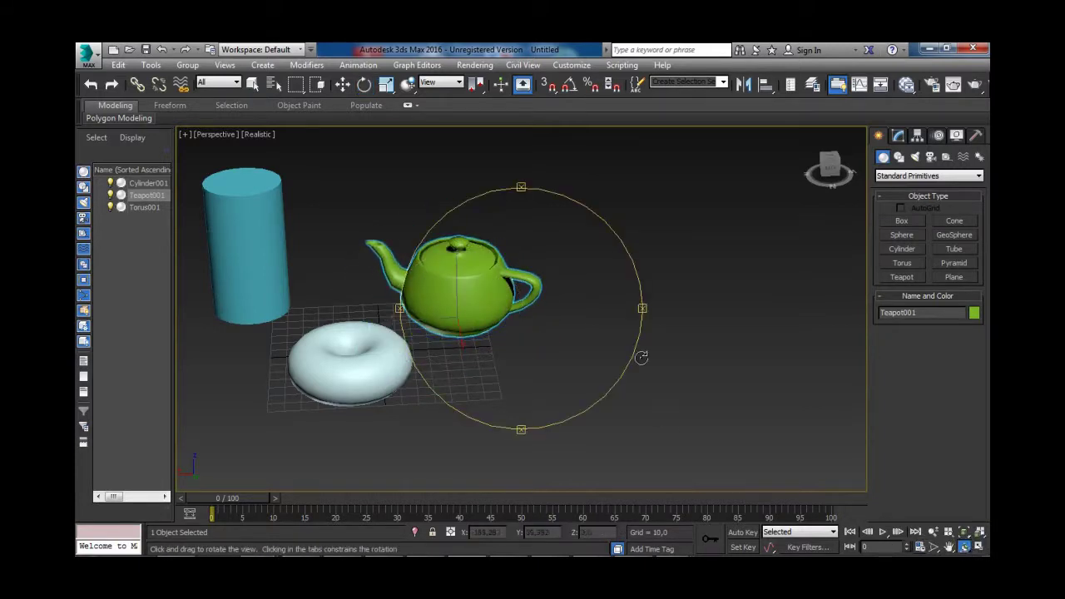
drag(642, 309, 619, 288)
key(e)
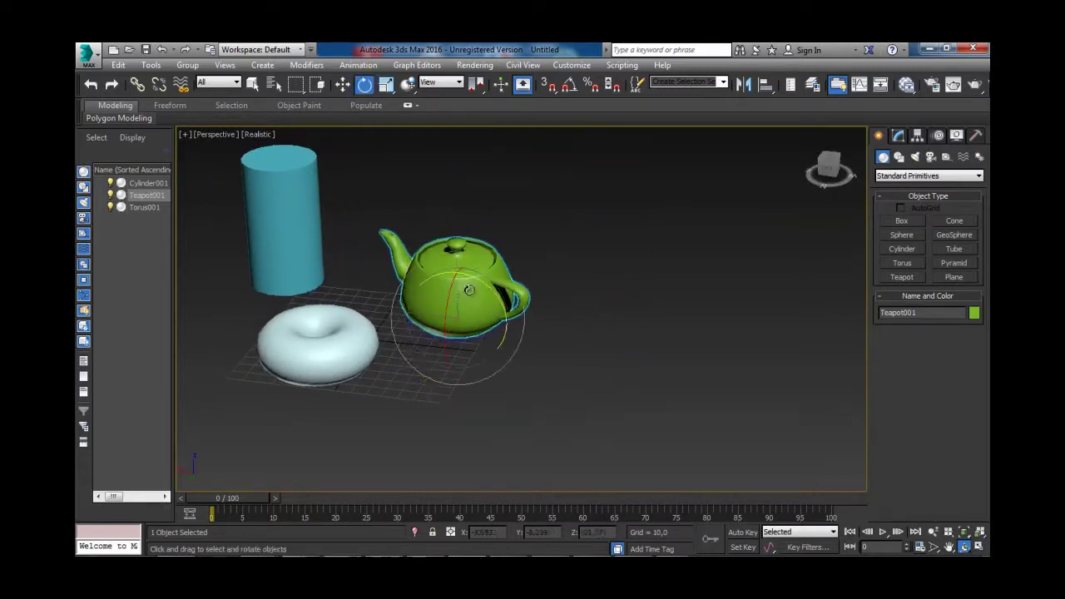
drag(484, 286, 465, 247)
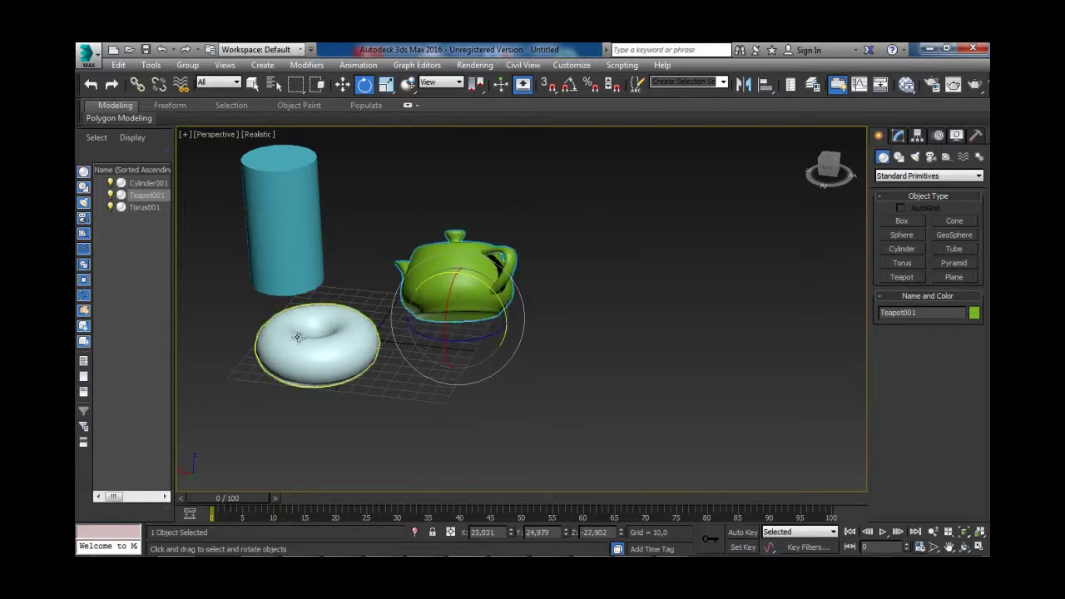
Select the torus and rotate it upright so its hole faces the view.
click(341, 351)
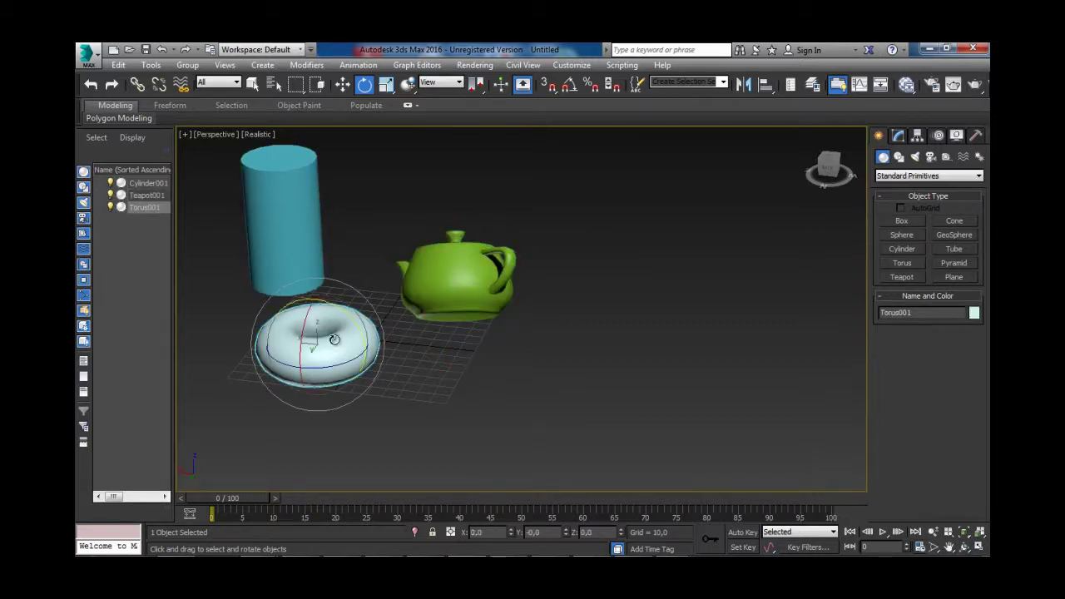
drag(341, 351, 337, 299)
Select the cylinder, undo a trial Y-axis tilt and rotate it to about X -67, Y -14, Z 12 degrees.
click(303, 232)
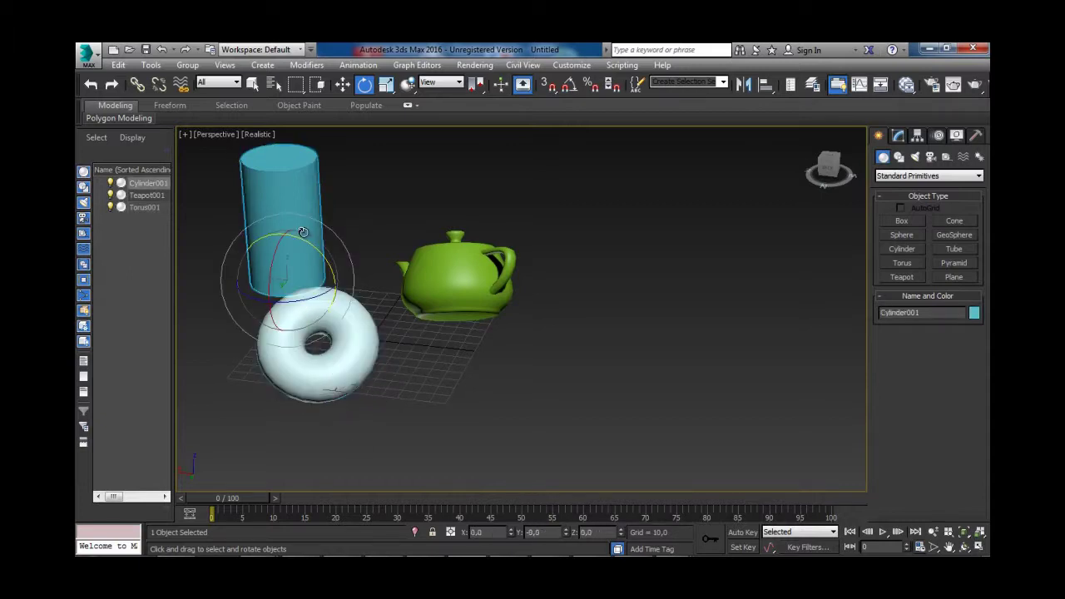
drag(322, 251, 311, 254)
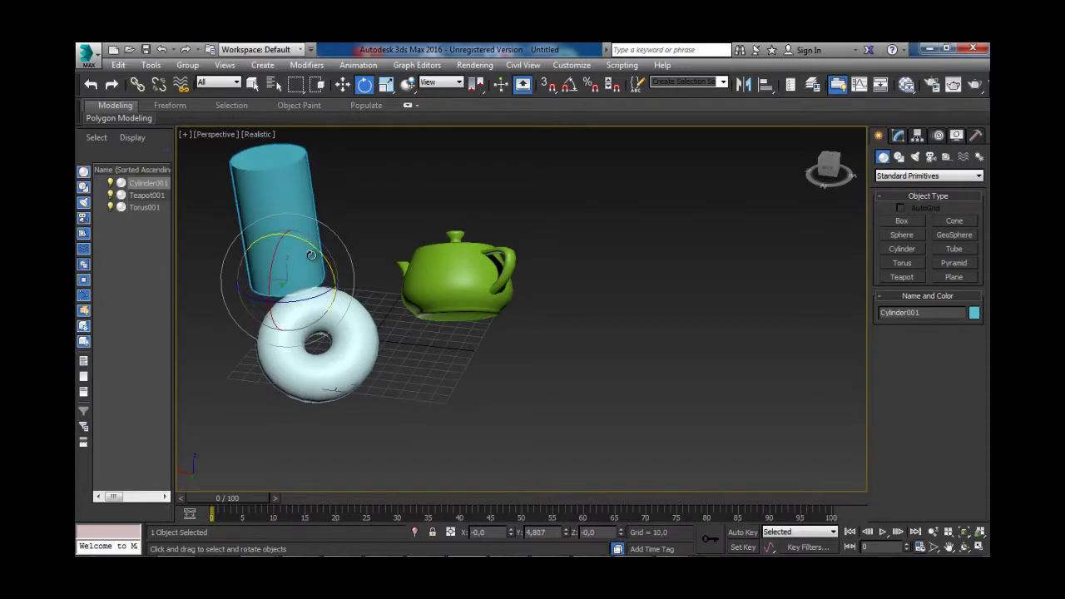
key(ctrl+z)
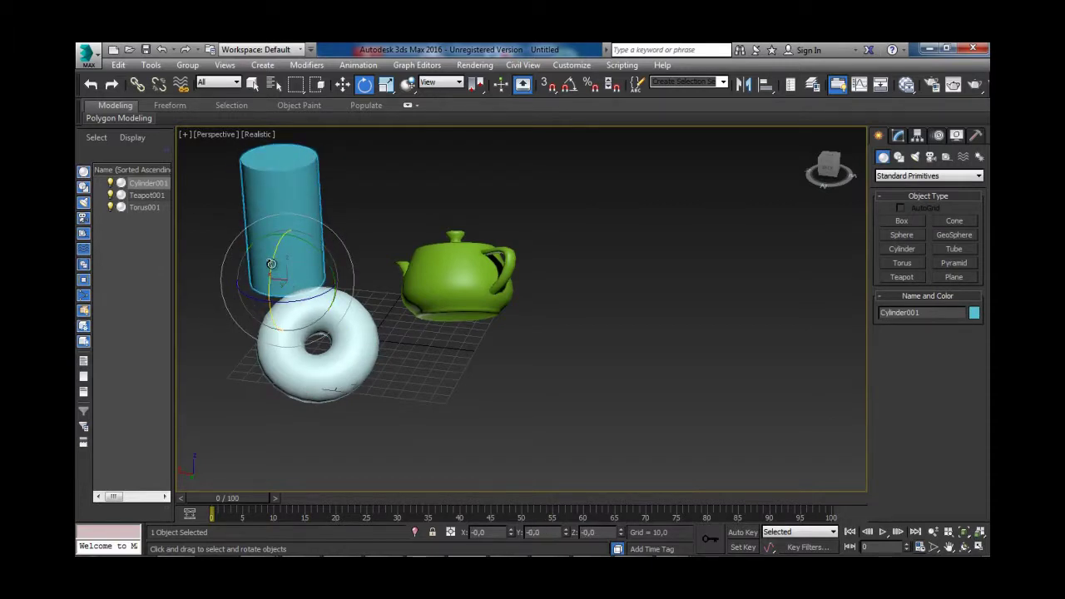
drag(299, 305, 287, 303)
drag(272, 263, 299, 323)
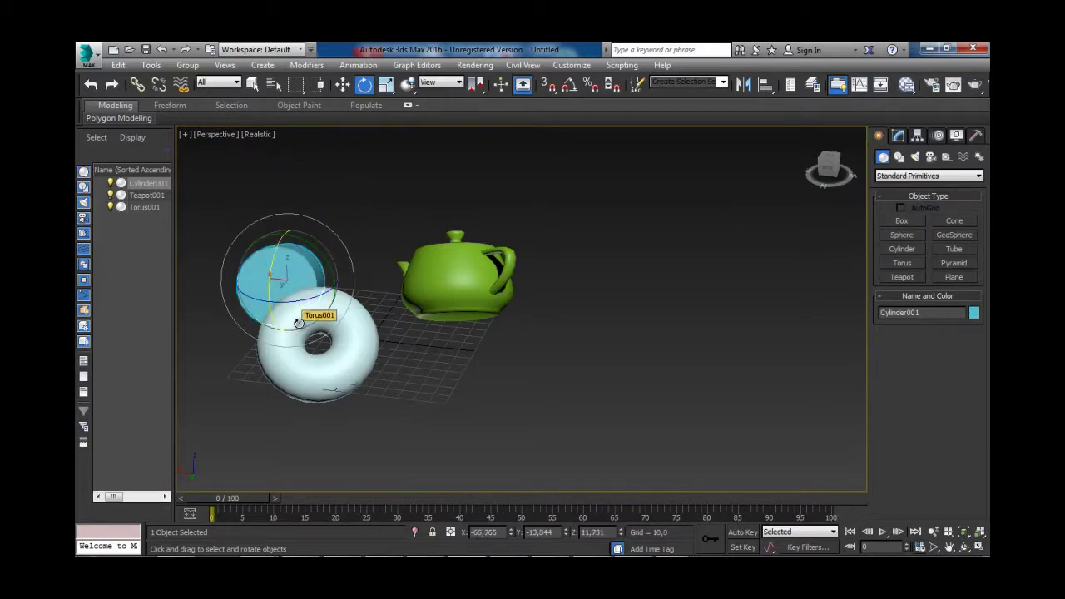
Undo the trial rotations of the cylinder, torus and teapot until the cylinder stands upright and the torus lies flat.
right_click(298, 323)
key(ctrl+z)
key(ctrl+z)
key(ctrl+z)
key(ctrl+z)
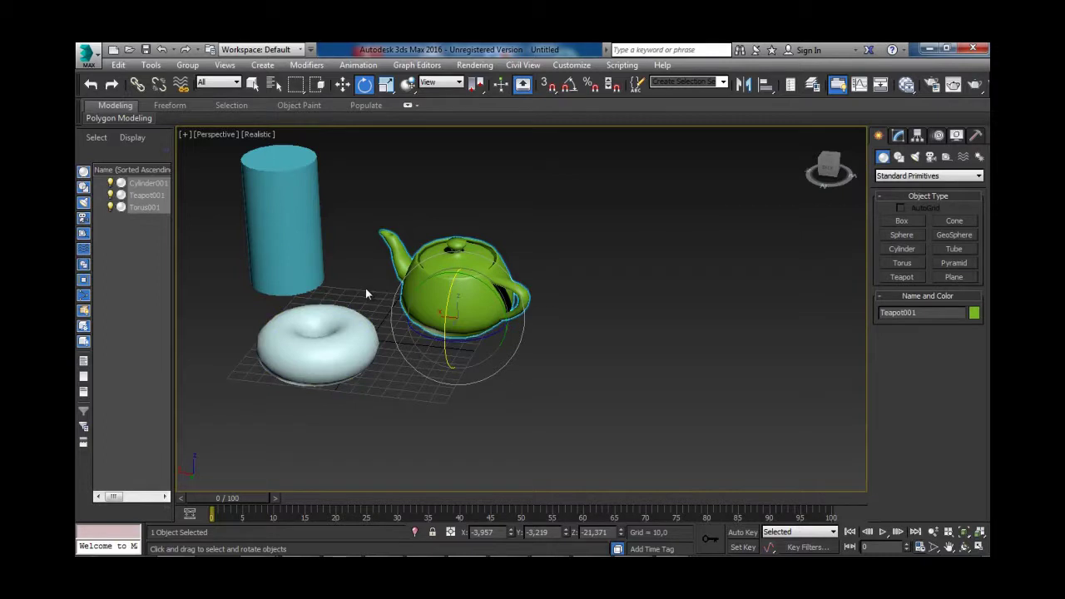
Switch to the Scale tool and shrink the teapot uniformly to about 94 percent.
click(386, 85)
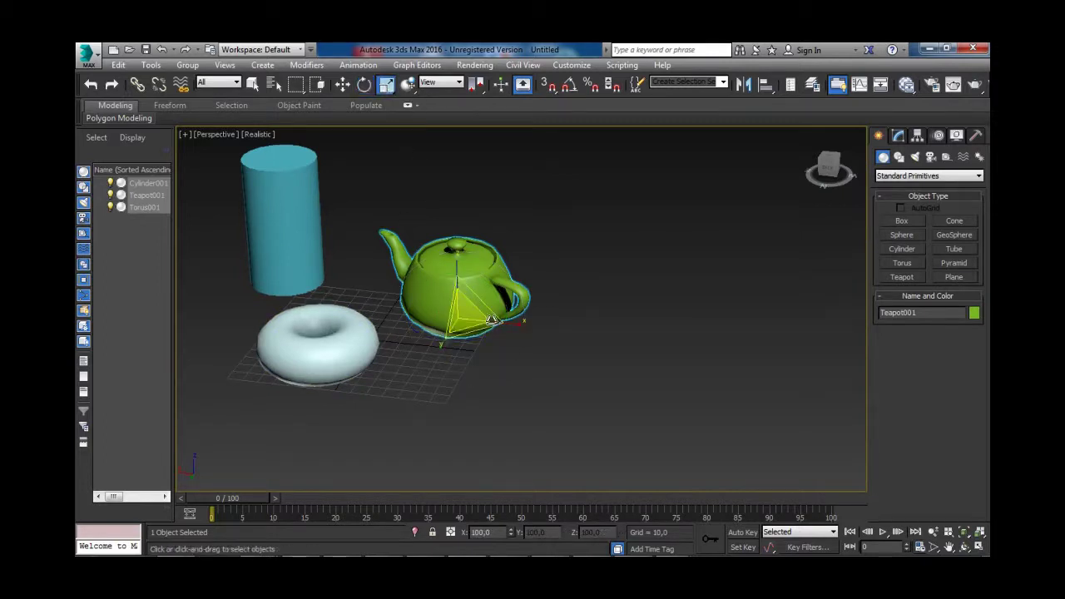
mouse_move(459, 314)
mouse_down()
mouse_move(492, 241)
mouse_move(466, 347)
mouse_move(508, 218)
mouse_move(471, 340)
mouse_move(487, 275)
mouse_move(474, 317)
mouse_up()
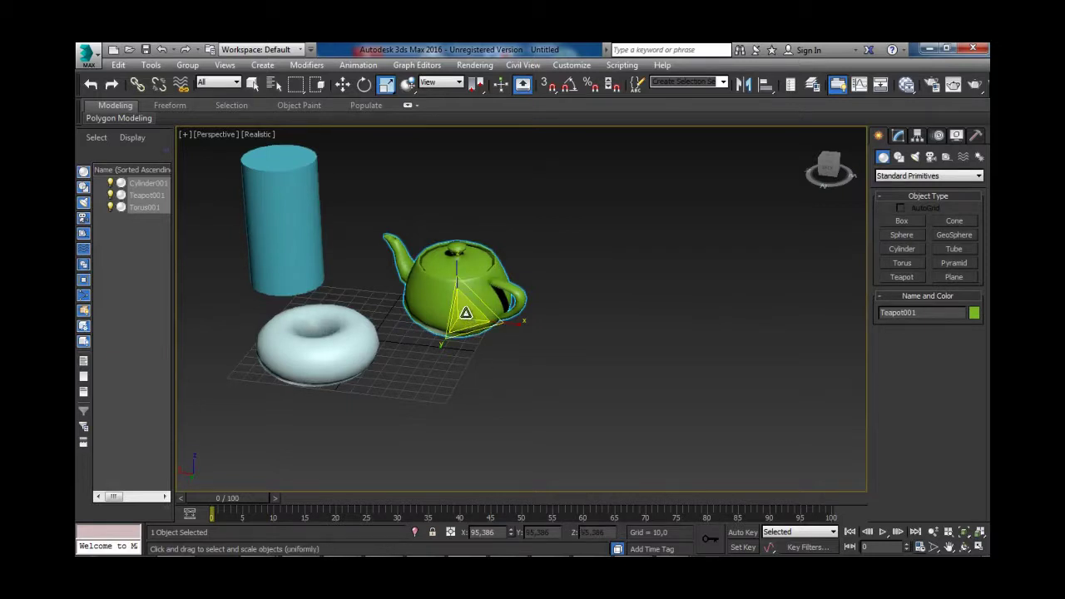
mouse_move(466, 312)
mouse_down()
mouse_move(483, 261)
mouse_move(475, 305)
mouse_move(466, 302)
mouse_move(477, 329)
mouse_up()
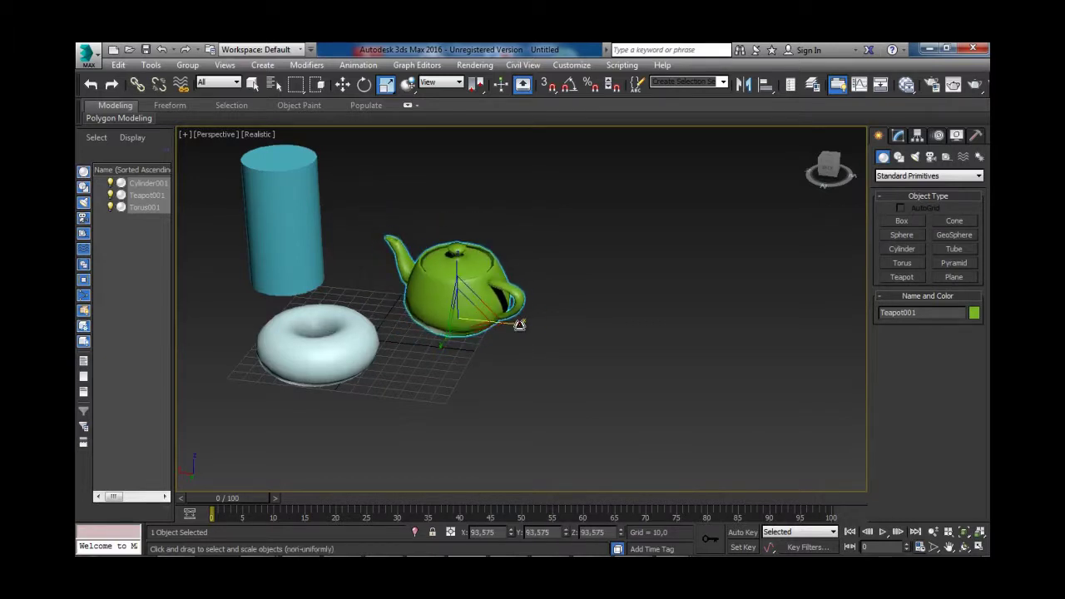
Try stretching the teapot to about 241 percent along X and 284 percent along Z, and undo the stretches.
drag(519, 324, 595, 357)
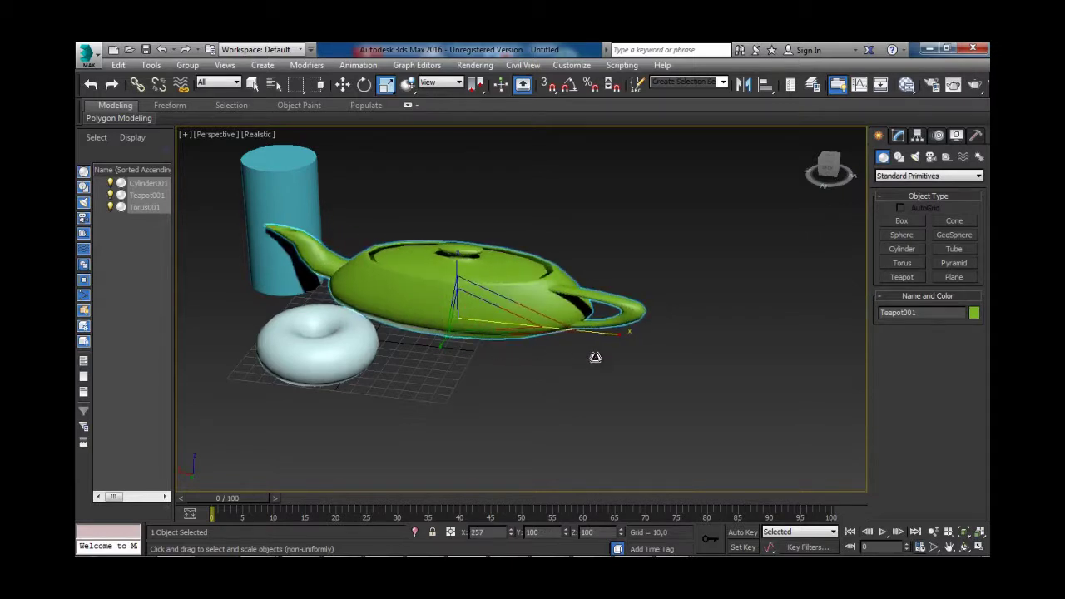
click(488, 327)
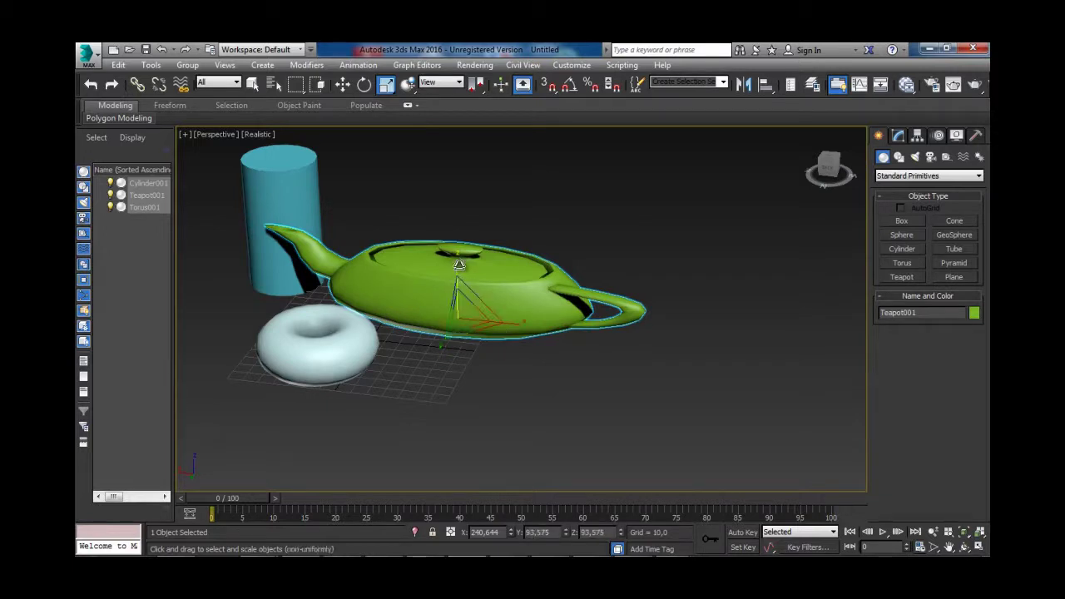
drag(460, 266, 455, 181)
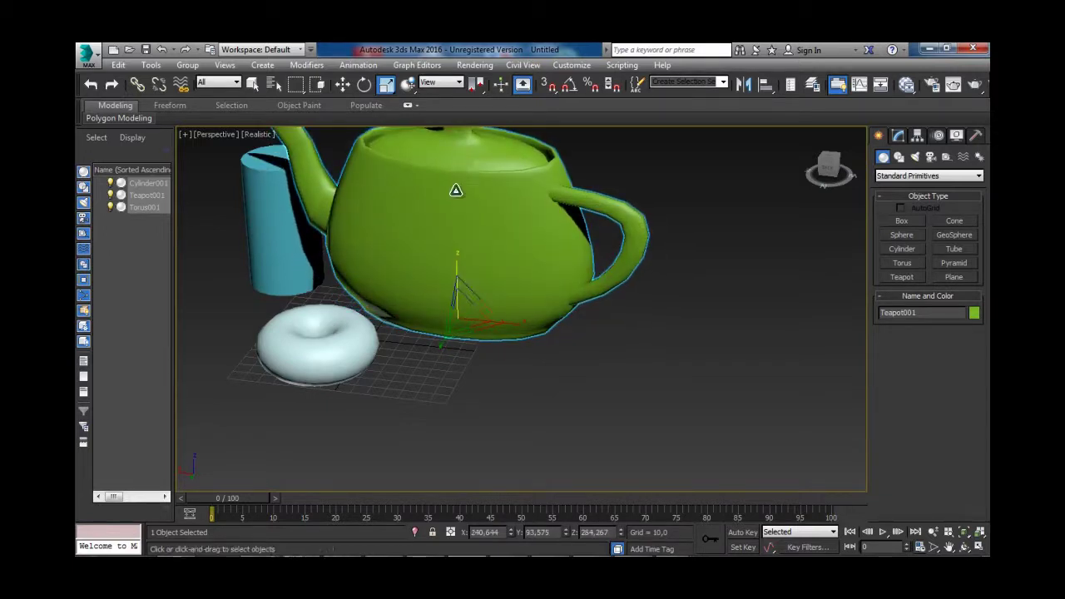
alt+middle_drag(539, 367, 491, 341)
key(ctrl+z)
key(ctrl+z)
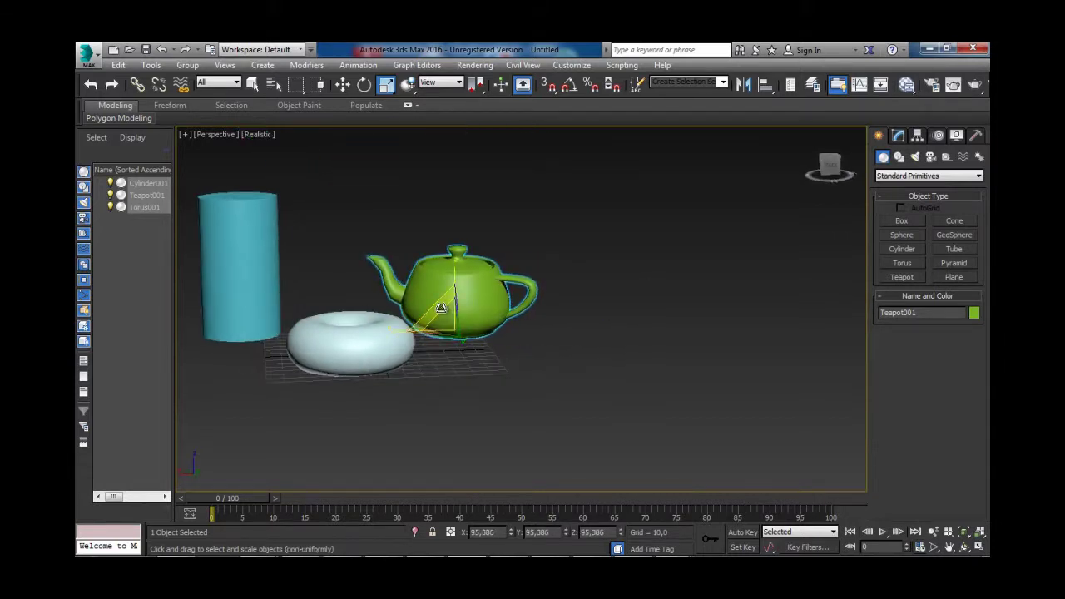
Try scaling the teapot on two axes at once, enlarging it in the YZ plane.
drag(441, 308, 457, 251)
alt+middle_drag(516, 316, 638, 338)
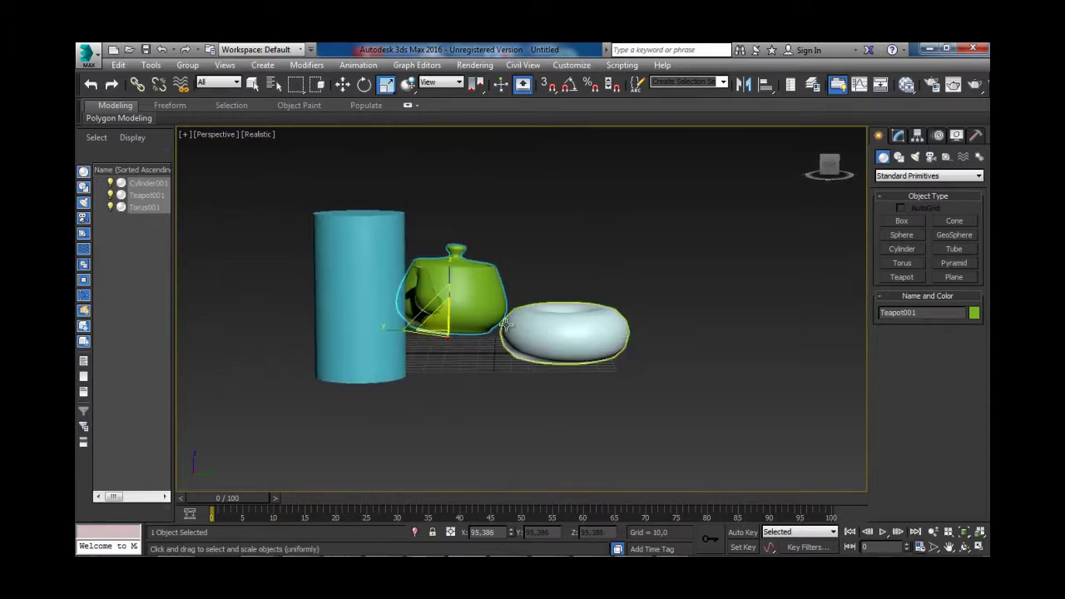
alt+middle_drag(506, 325, 442, 362)
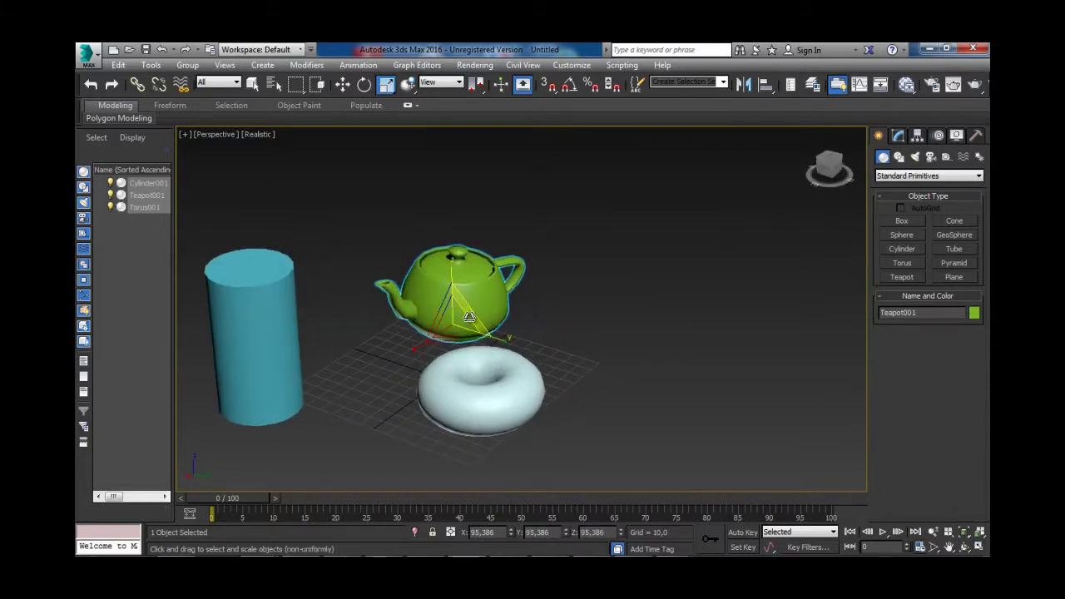
drag(465, 317, 554, 297)
Enlarge the torus in its YZ plane and scale the cylinder to about 214 percent in the XY plane.
click(519, 404)
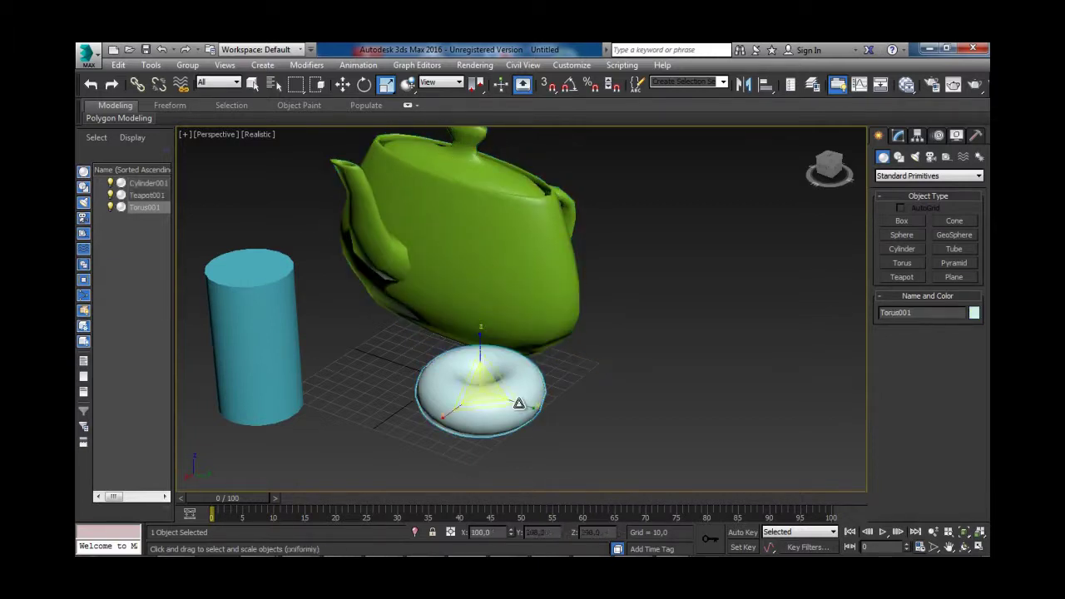
drag(470, 382, 377, 302)
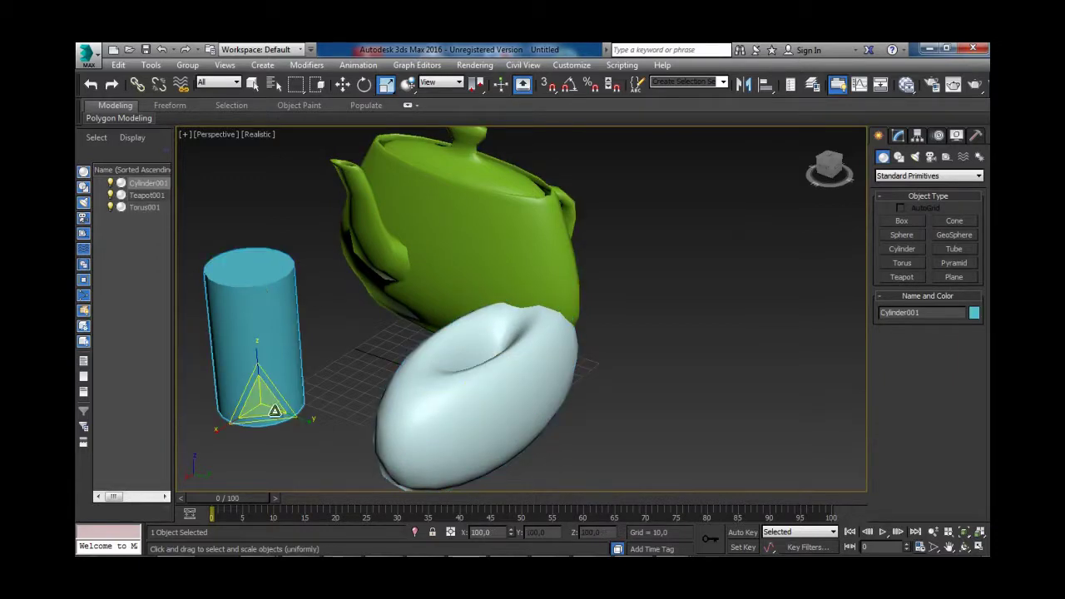
drag(262, 416, 279, 463)
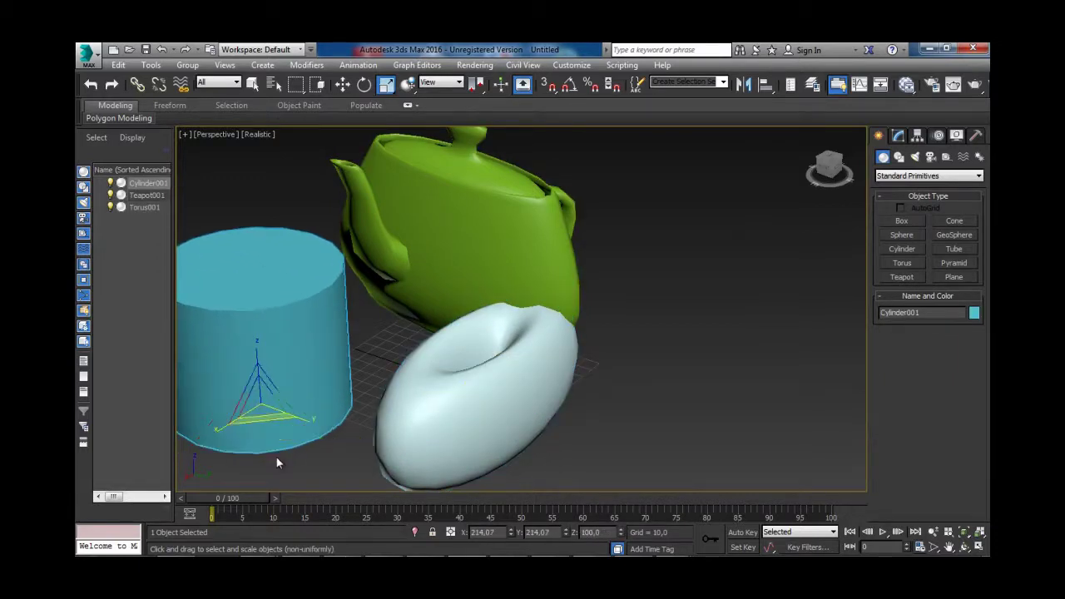
middle_drag(308, 377, 433, 349)
scroll(516, 345, down, 4)
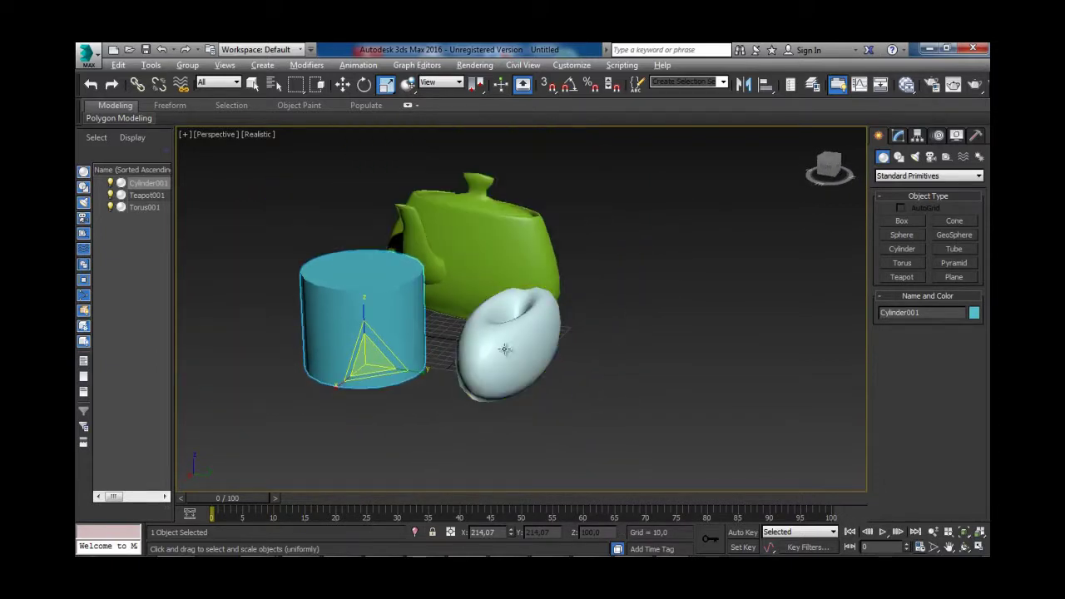
alt+middle_drag(499, 345, 448, 354)
alt+middle_drag(475, 389, 534, 378)
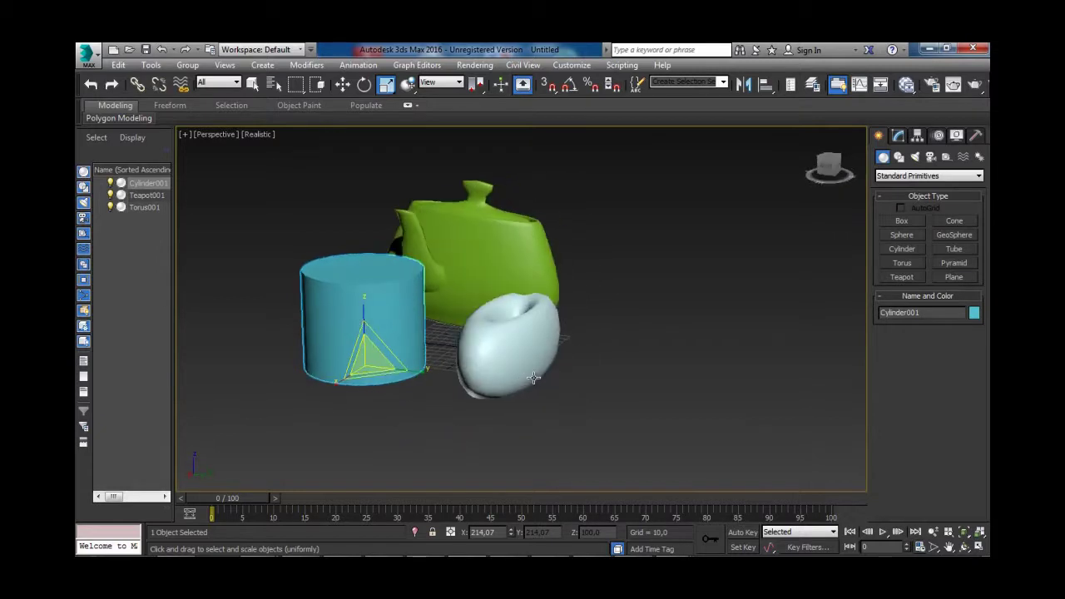
Undo the two-axis scaling of the cylinder, torus and teapot.
key(ctrl+z)
key(ctrl+z)
key(ctrl+z)
key(ctrl+z)
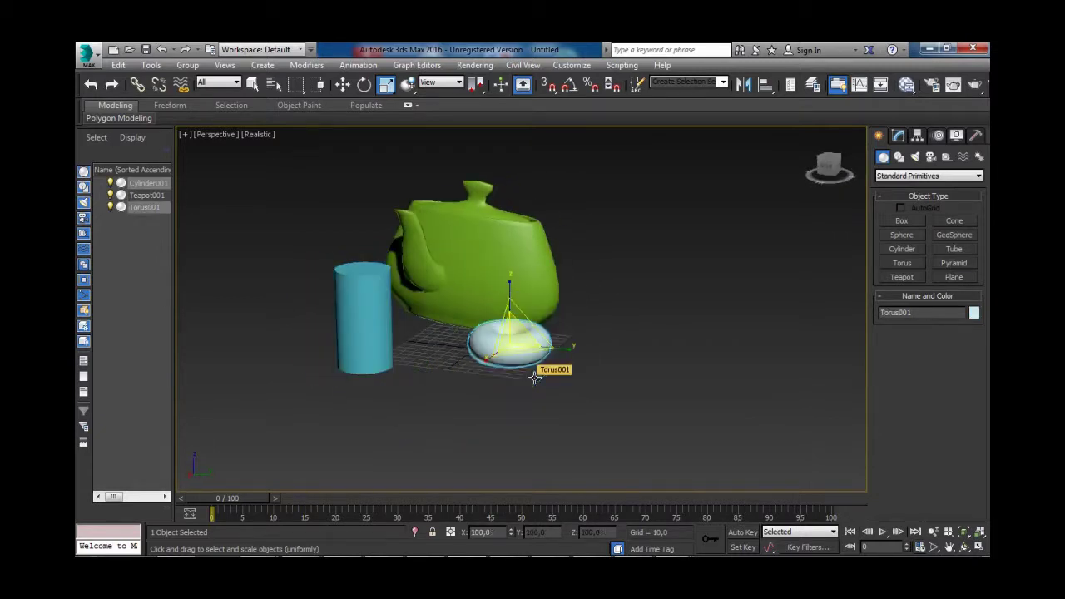
alt+middle_drag(535, 379, 492, 383)
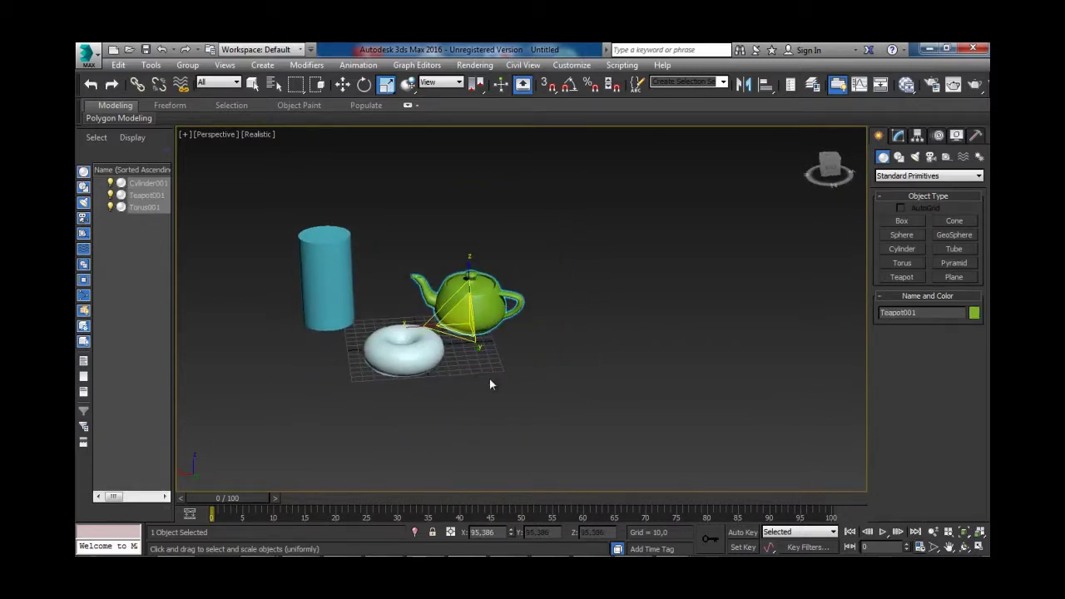
alt+middle_drag(535, 355, 575, 382)
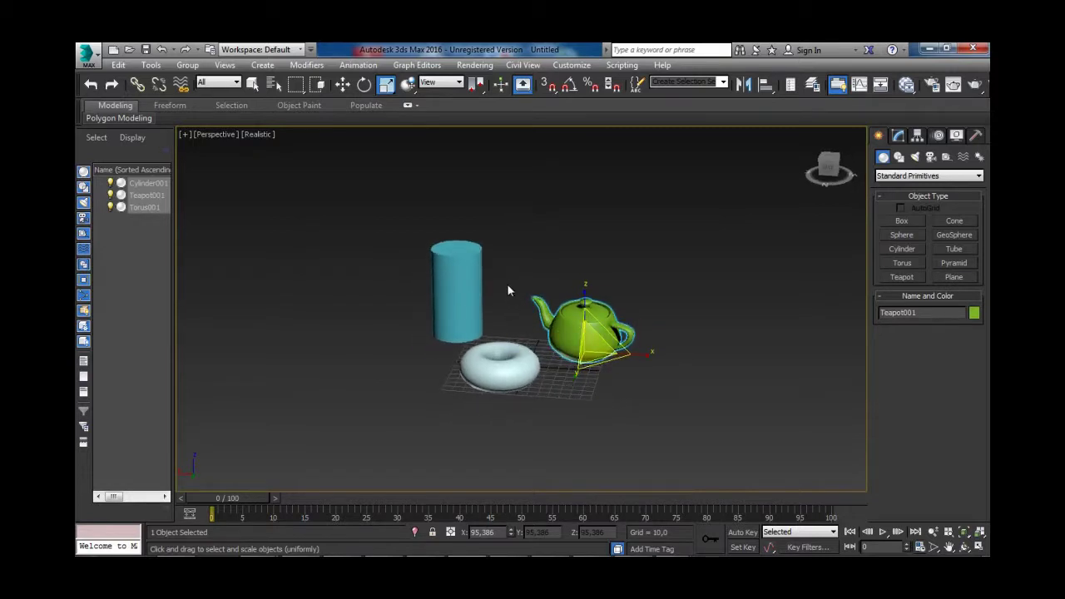
Select the cylinder and cycle repeatedly through the Move, Rotate and Scale tools.
click(458, 280)
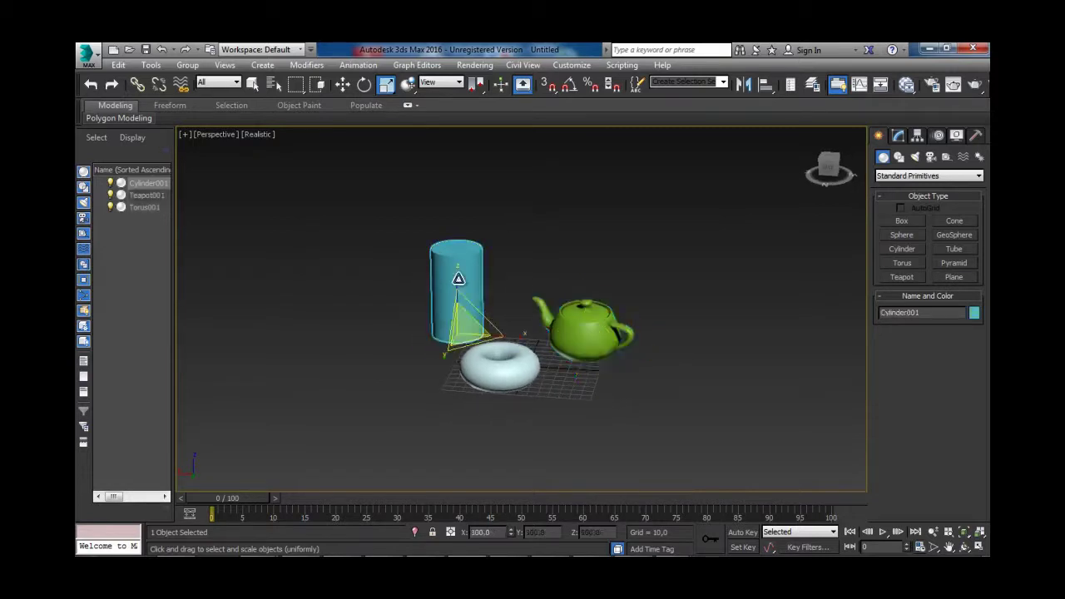
key(w)
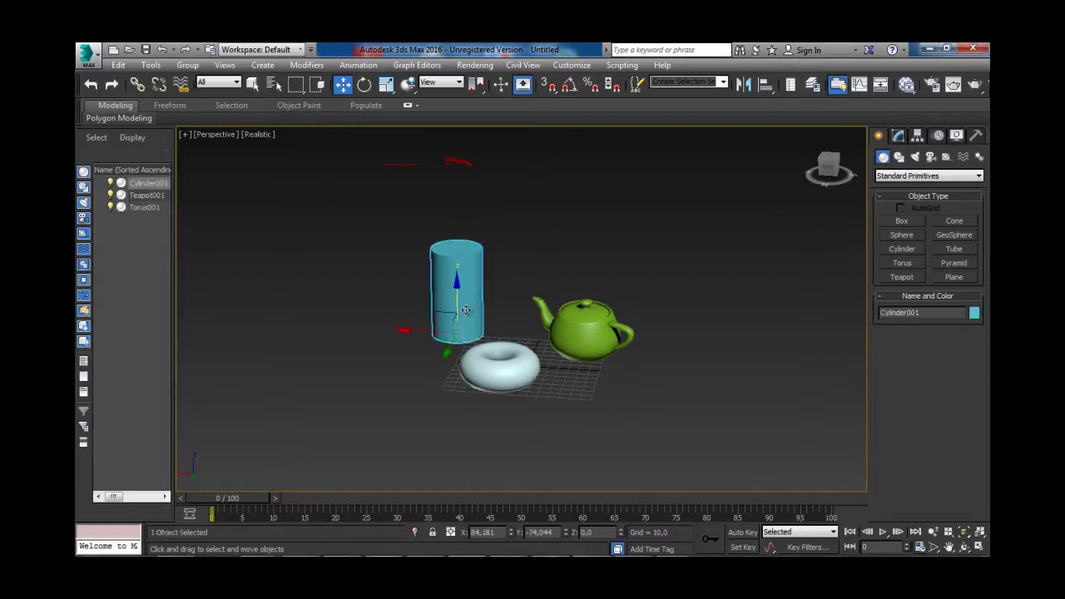
key(e)
key(r)
key(w)
key(e)
key(r)
key(w)
key(e)
key(r)
key(e)
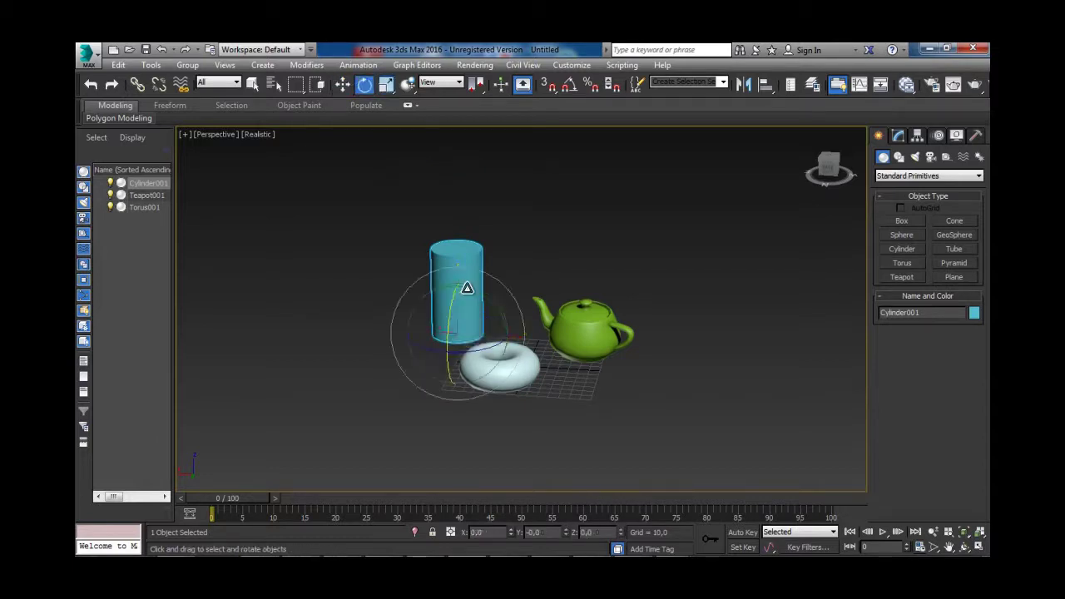
Rotate the cylinder and move it along the X axis away from the torus to about X 149.
key(w)
key(e)
drag(466, 287, 489, 308)
key(w)
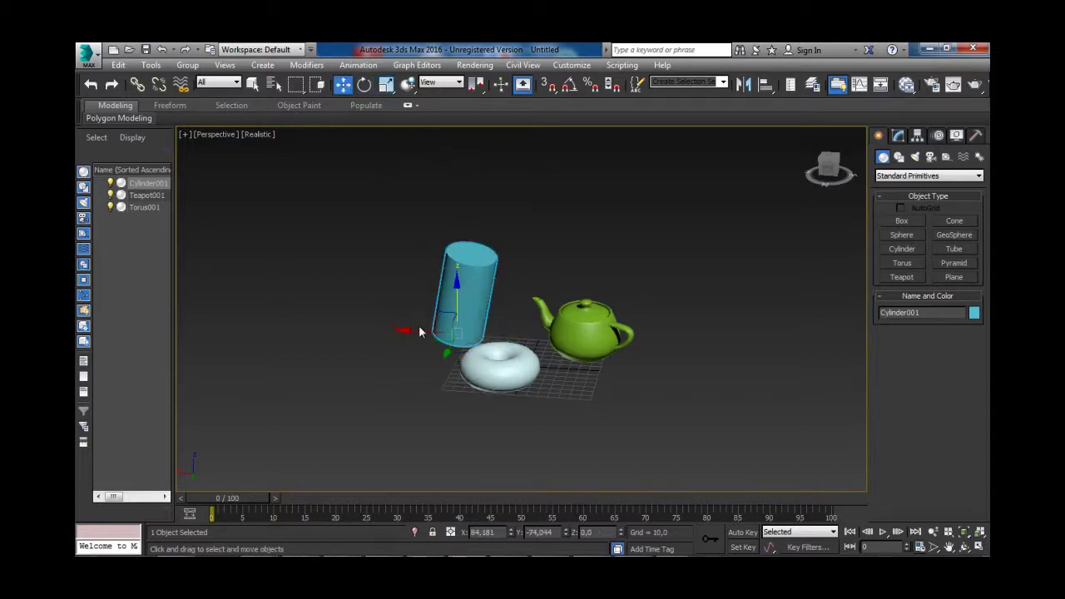
click(414, 336)
click(446, 326)
drag(427, 332, 393, 281)
Scale the cylinder uniformly to about 161 percent and move it along X back beside the torus.
key(r)
key(e)
key(w)
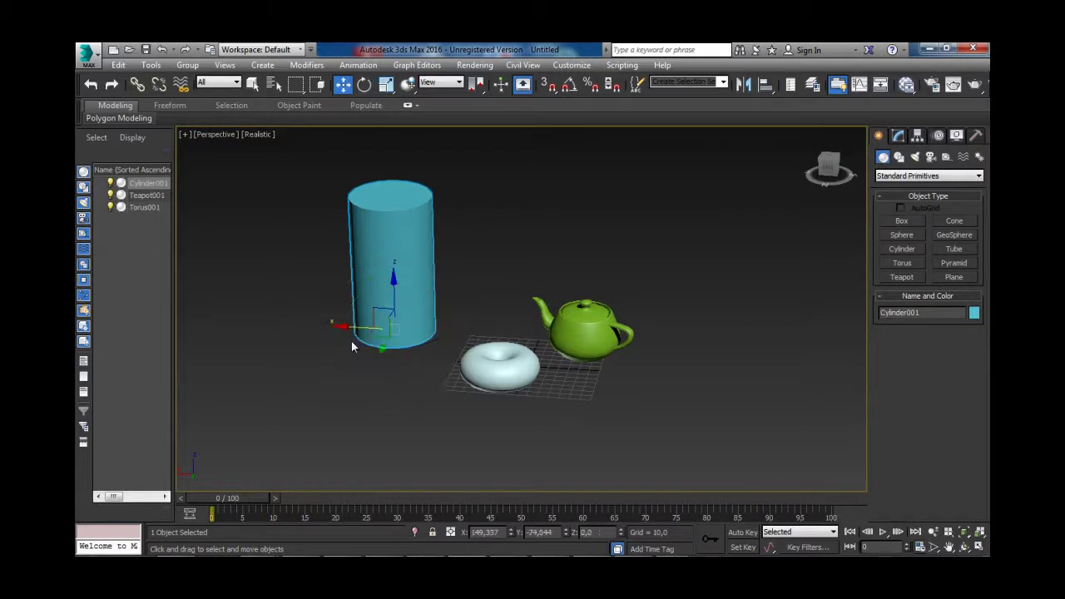
drag(343, 333, 405, 333)
Select the teapot, rotate it about Z to about -80 degrees and move it along X to about -62.
click(583, 329)
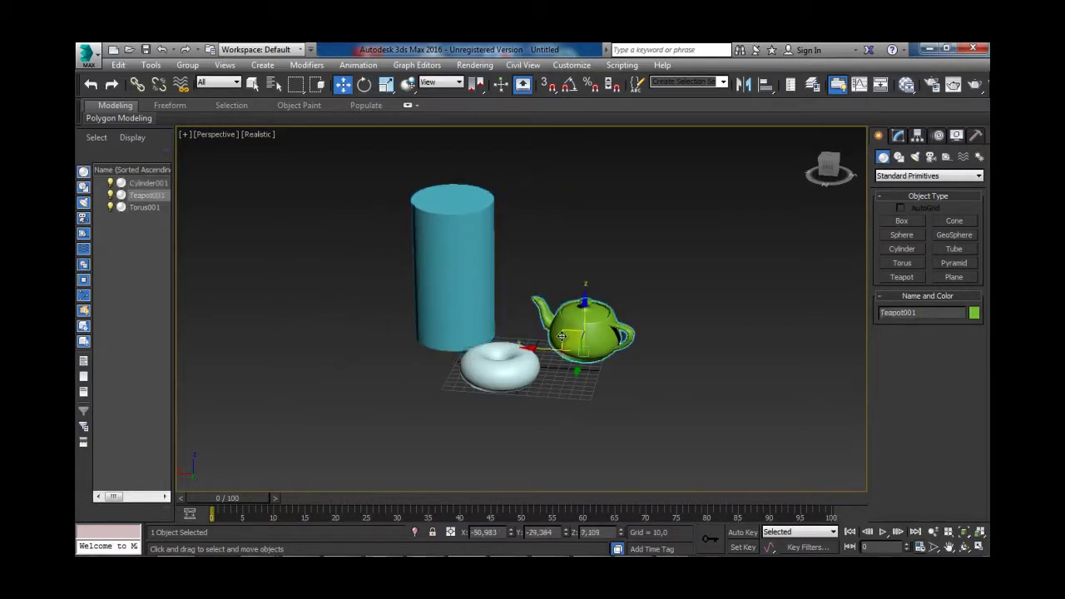
key(e)
drag(586, 370, 599, 343)
key(w)
key(e)
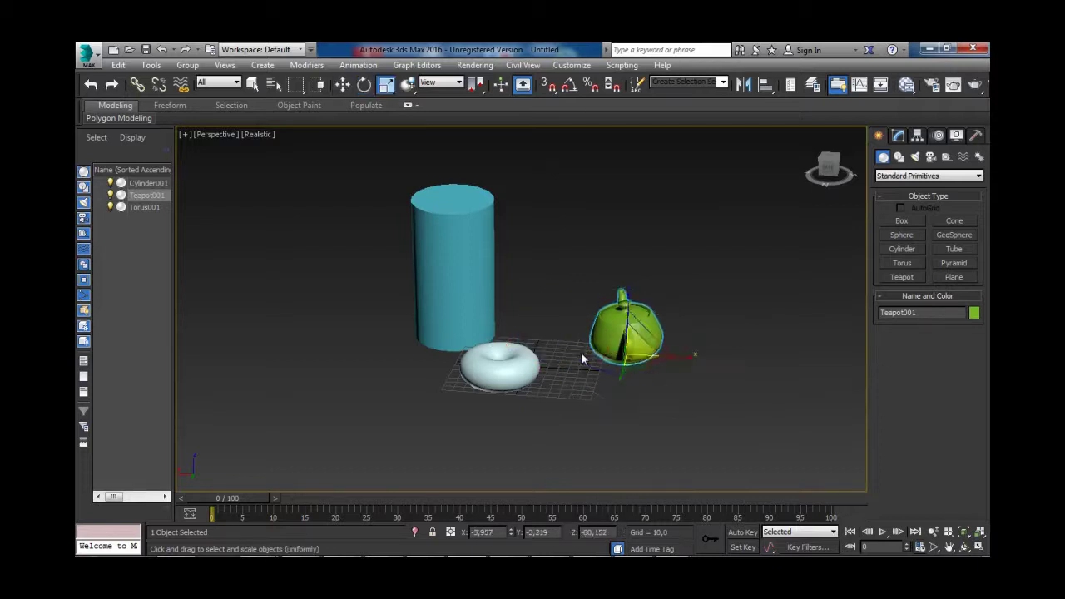
key(w)
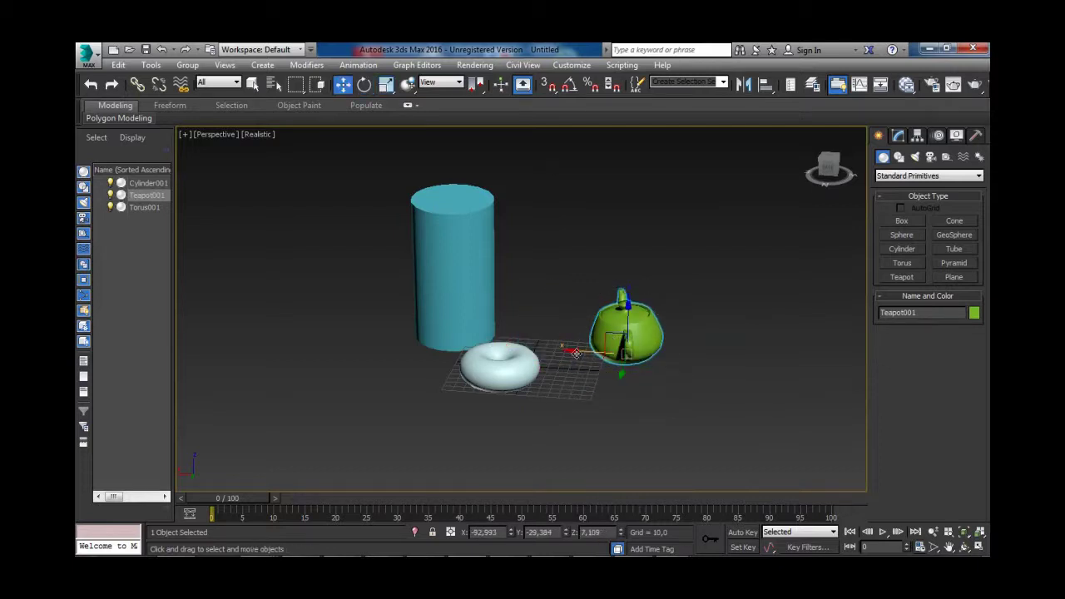
drag(576, 354, 583, 320)
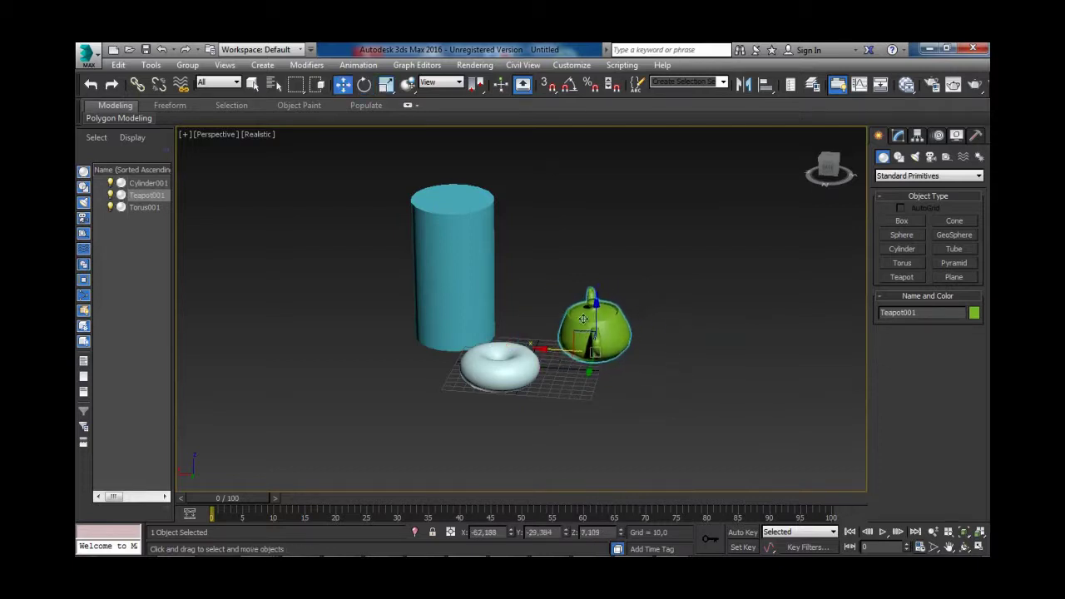
Reselect the cylinder, try scaling it uniformly and rotating it about Z, and clear the selection.
click(466, 301)
key(r)
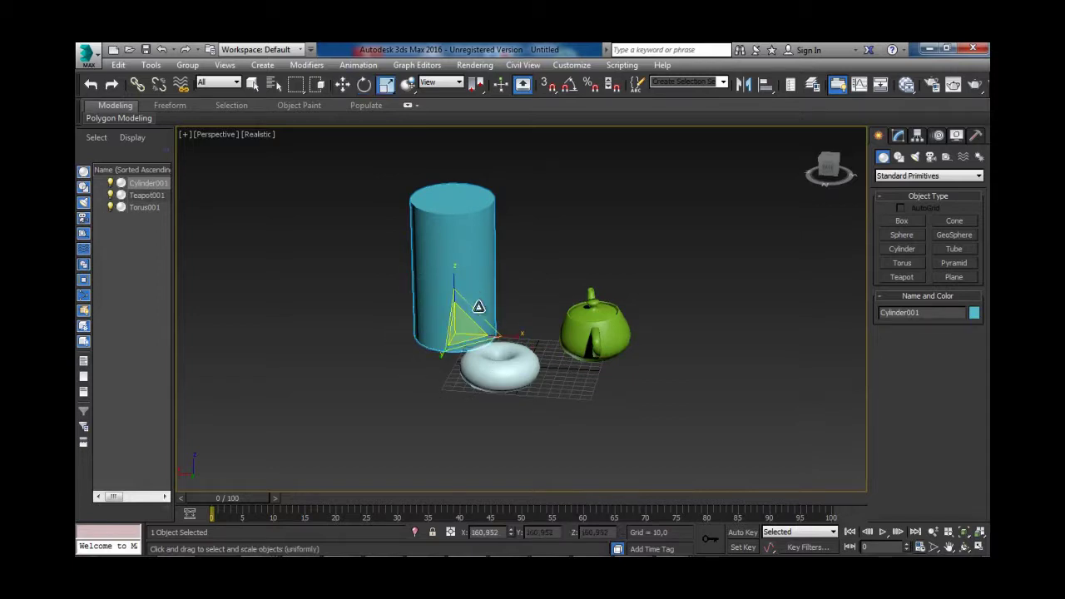
drag(466, 311, 482, 273)
key(e)
drag(471, 347, 497, 361)
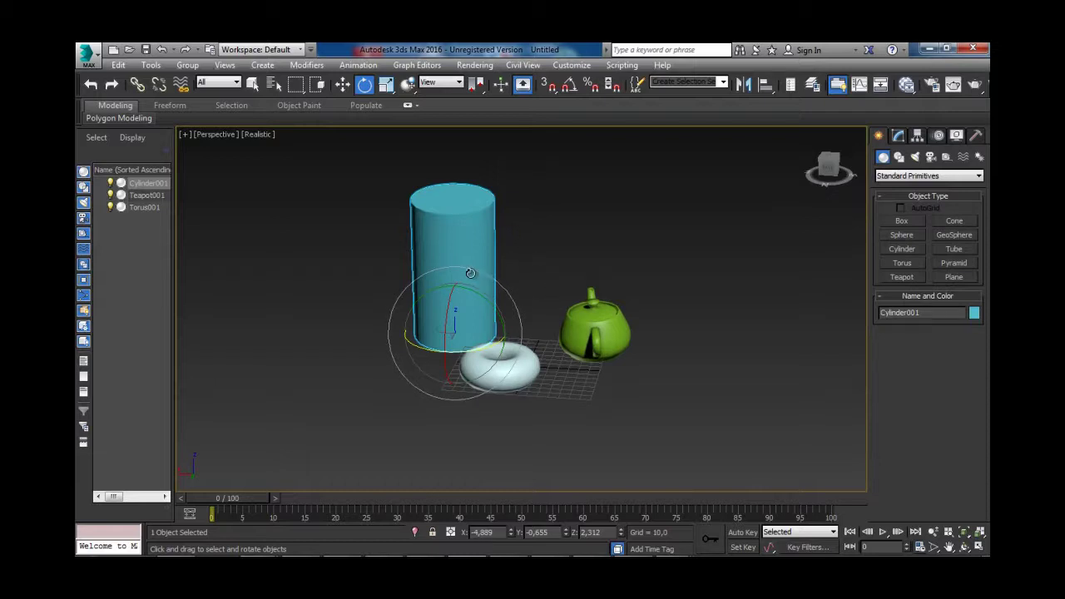
click(534, 264)
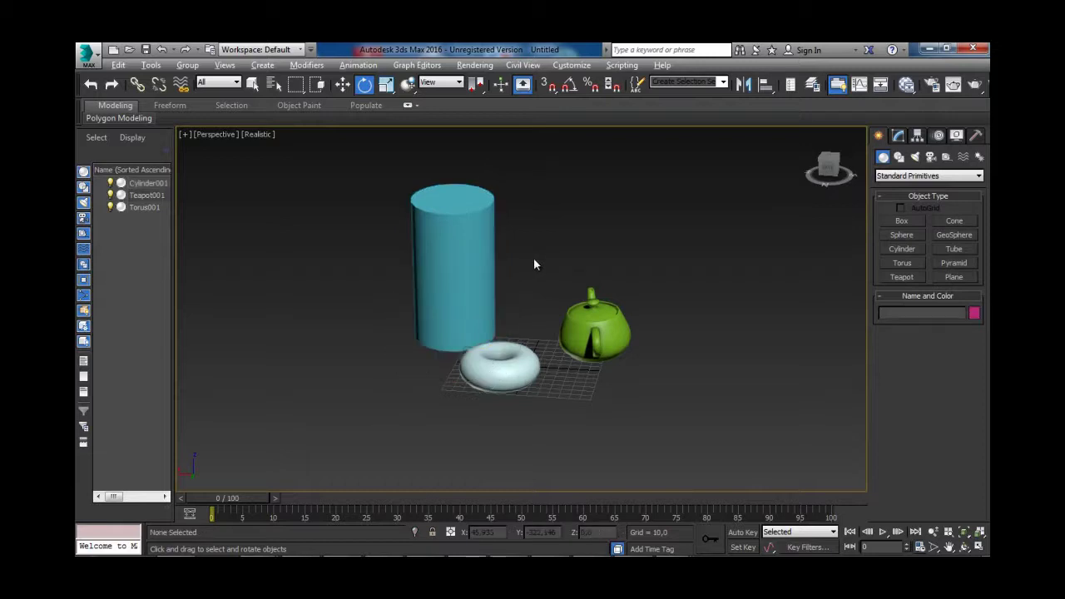
Orbit and pan the perspective view to examine the cylinder, torus and teapot from different angles.
alt+middle_drag(534, 264, 569, 266)
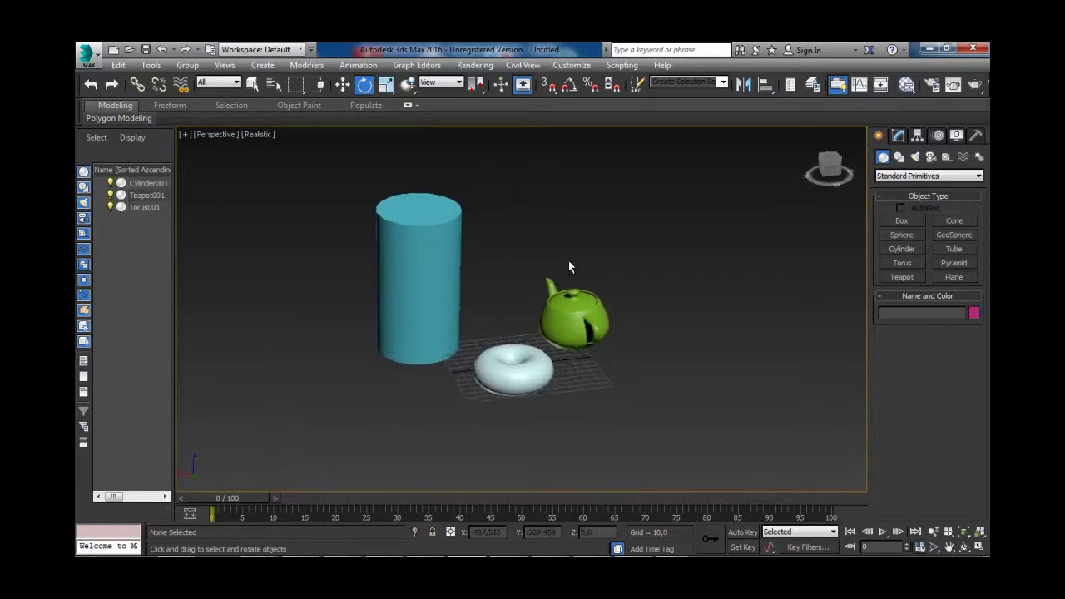
alt+middle_drag(524, 240, 556, 248)
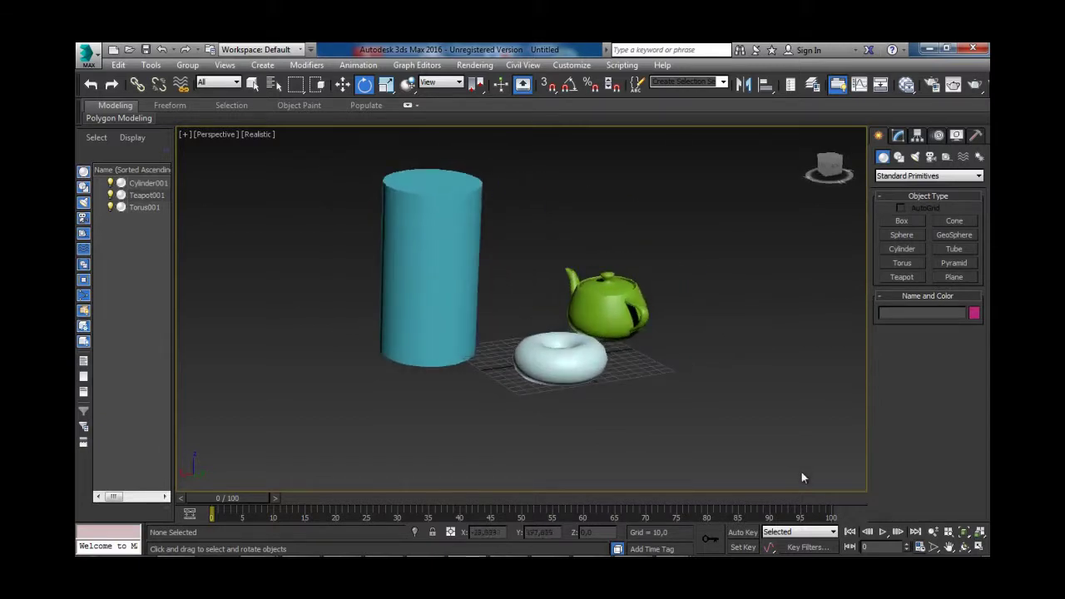
click(964, 547)
drag(680, 300, 625, 318)
key(e)
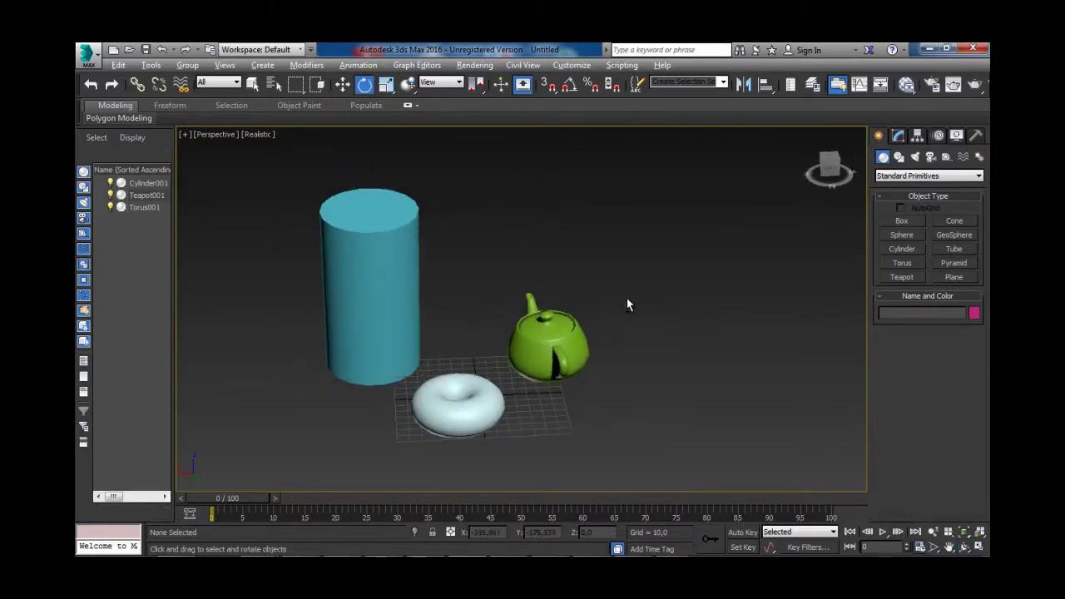
mouse_move(627, 298)
alt+middle_down()
mouse_move(590, 296)
mouse_move(652, 288)
mouse_move(562, 284)
mouse_move(646, 299)
mouse_move(677, 248)
mouse_move(568, 311)
mouse_move(671, 321)
mouse_move(648, 275)
mouse_move(645, 339)
mouse_move(679, 238)
mouse_move(606, 307)
mouse_move(637, 300)
mouse_move(626, 287)
alt+middle_up()
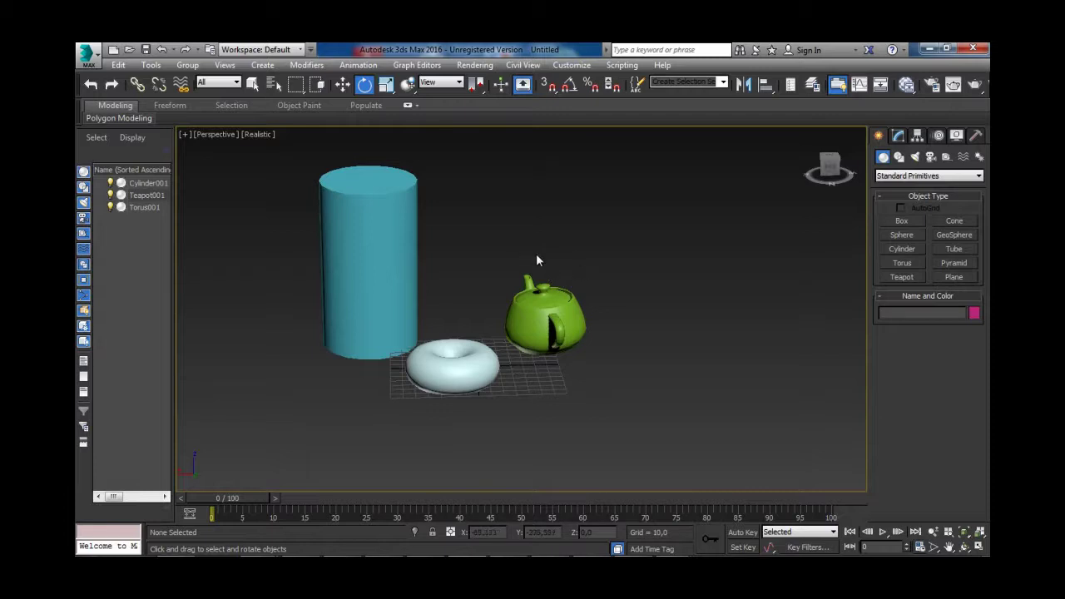
middle_drag(468, 245, 463, 278)
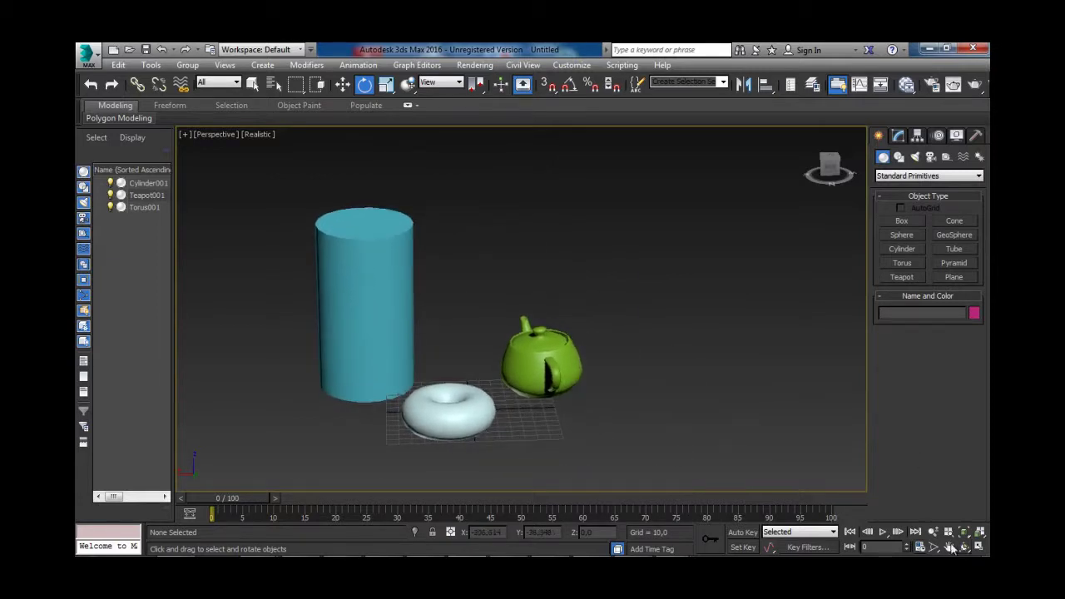
Pan and zoom the perspective view to examine the cylinder, torus and teapot together.
middle_drag(600, 287, 632, 291)
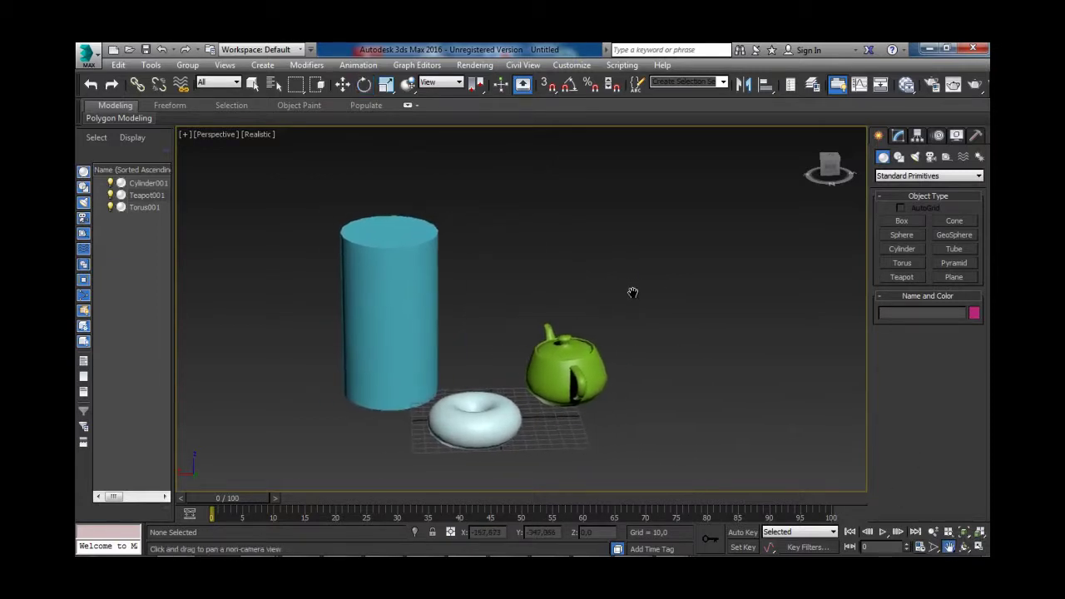
middle_drag(468, 221, 510, 211)
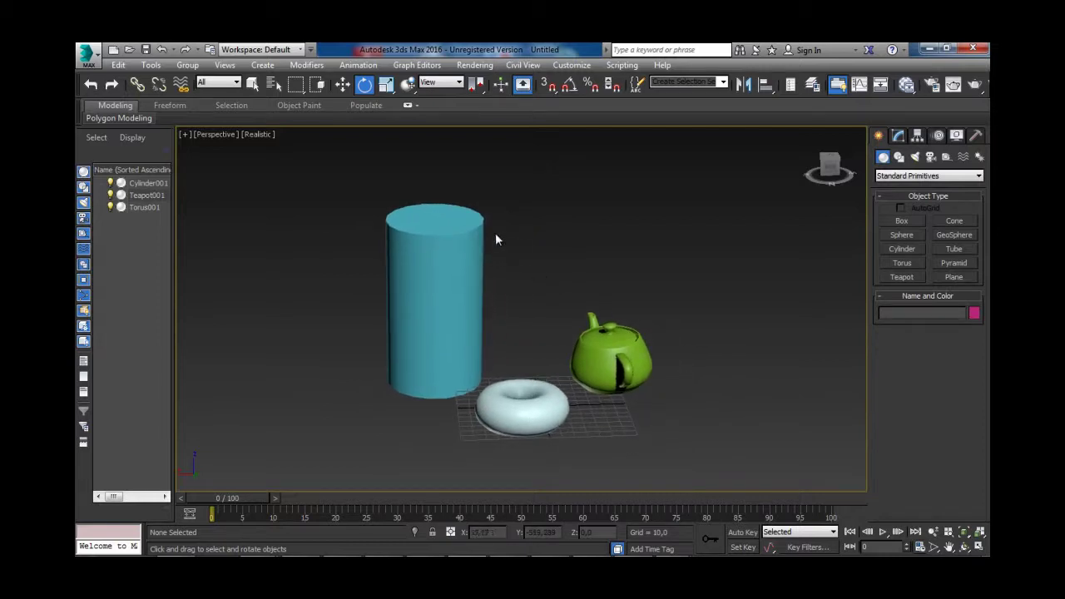
scroll(490, 235, down, 5)
scroll(490, 234, up, 8)
scroll(491, 237, down, 5)
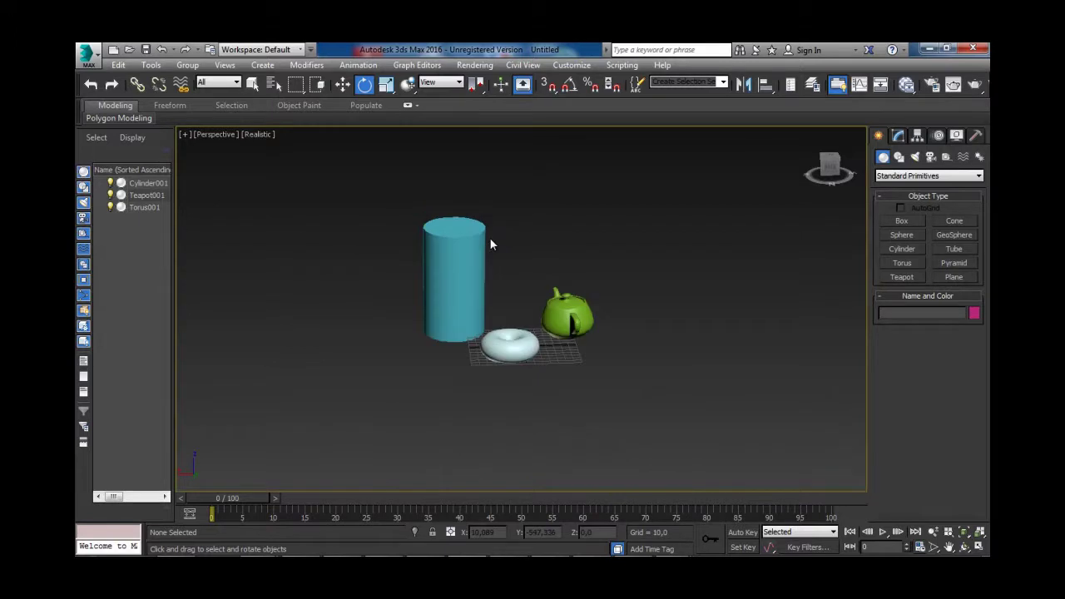
scroll(490, 244, up, 3)
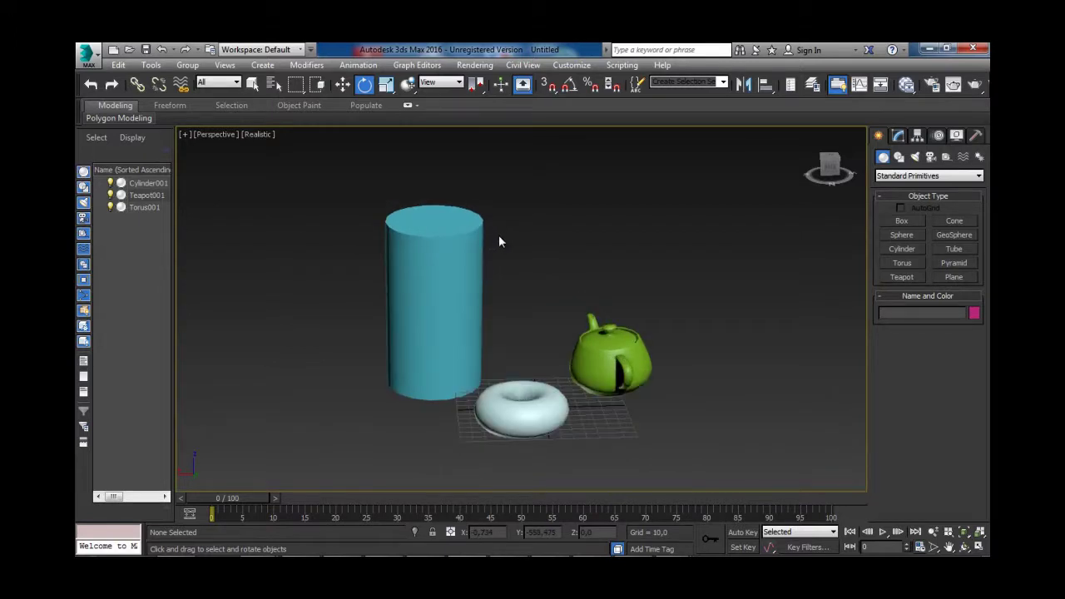
middle_drag(499, 236, 482, 209)
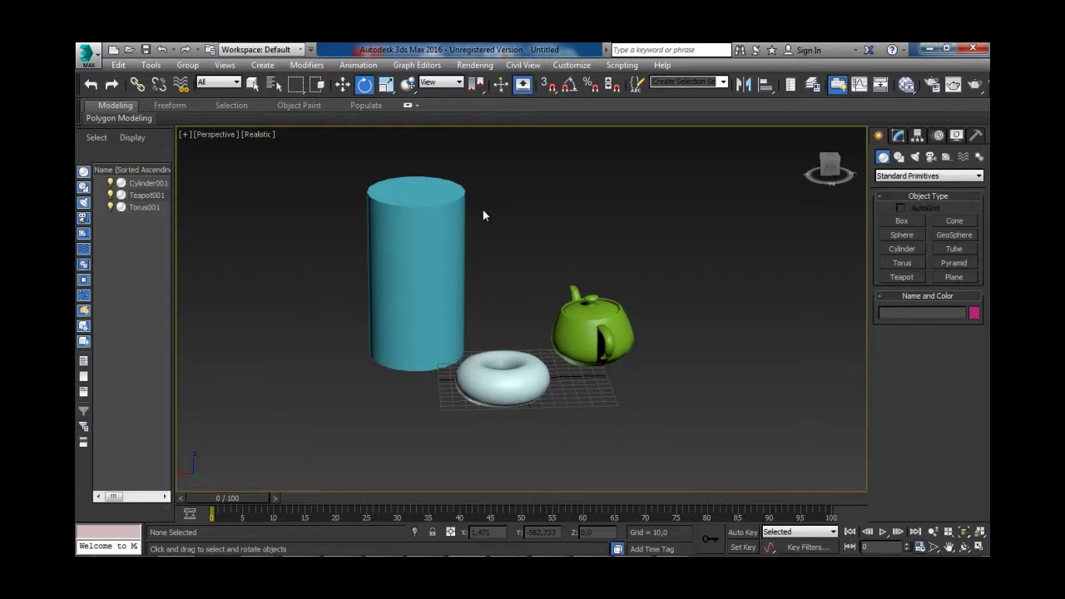
middle_drag(483, 209, 507, 218)
right_click(523, 208)
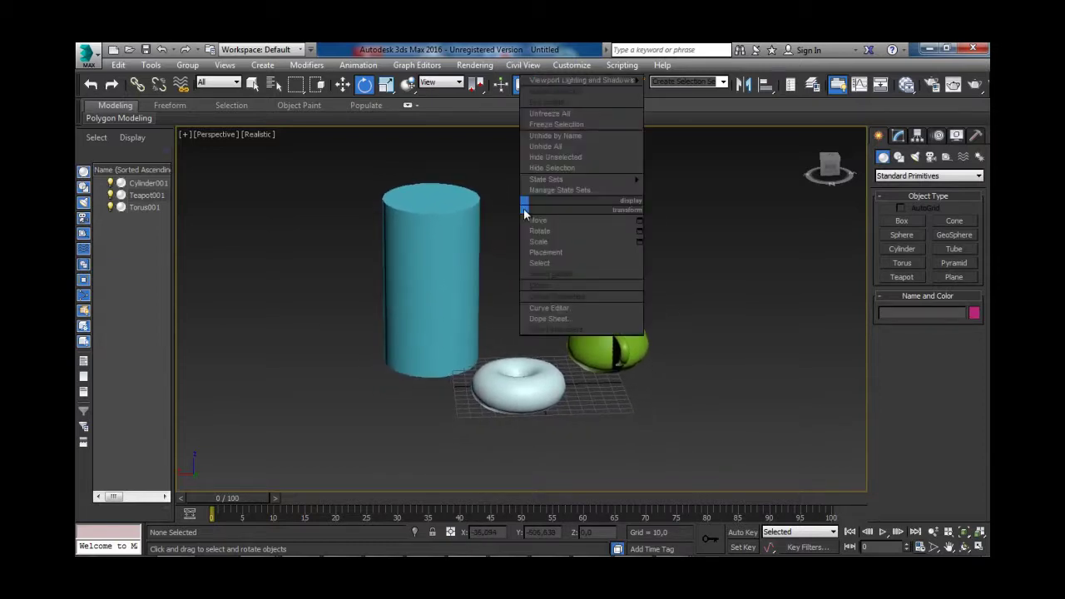
click(497, 173)
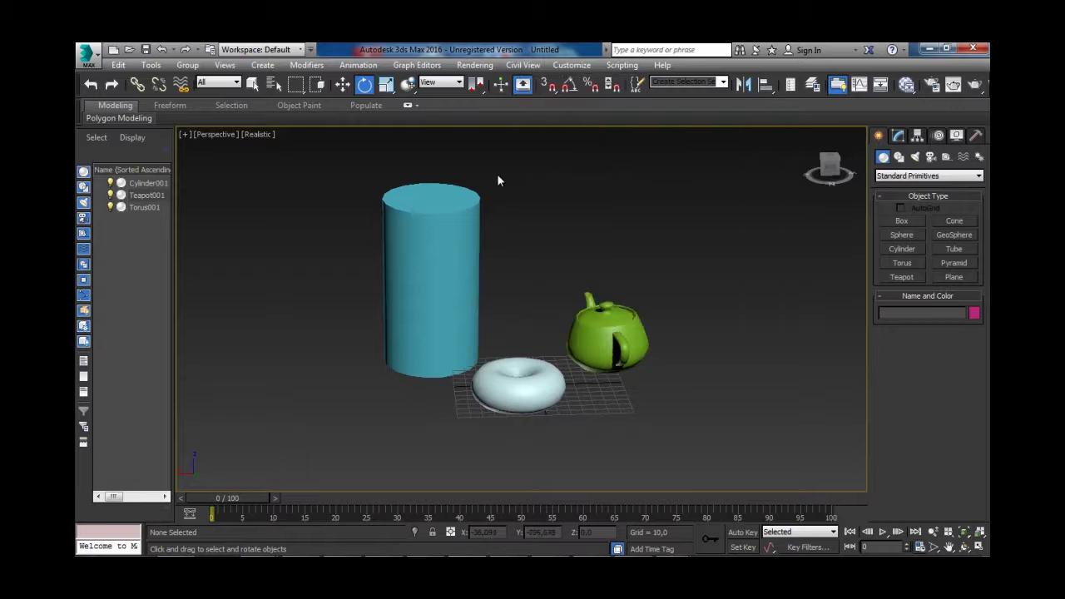
Select the cylinder, torus and teapot in turn, repeat the sequence, and clear the selection.
click(424, 257)
click(515, 381)
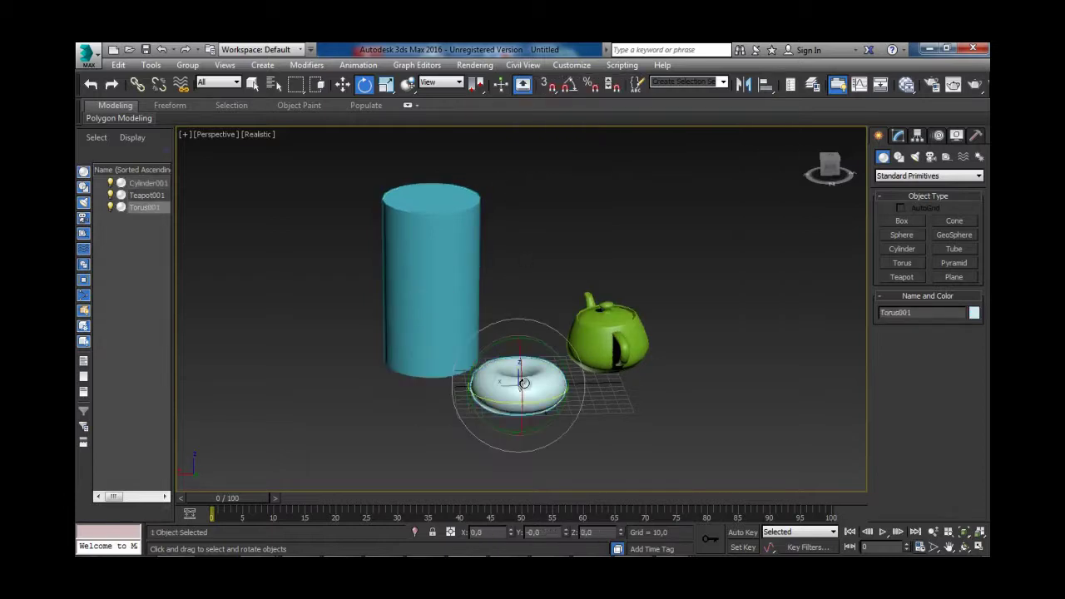
click(612, 325)
click(446, 271)
click(516, 366)
click(596, 323)
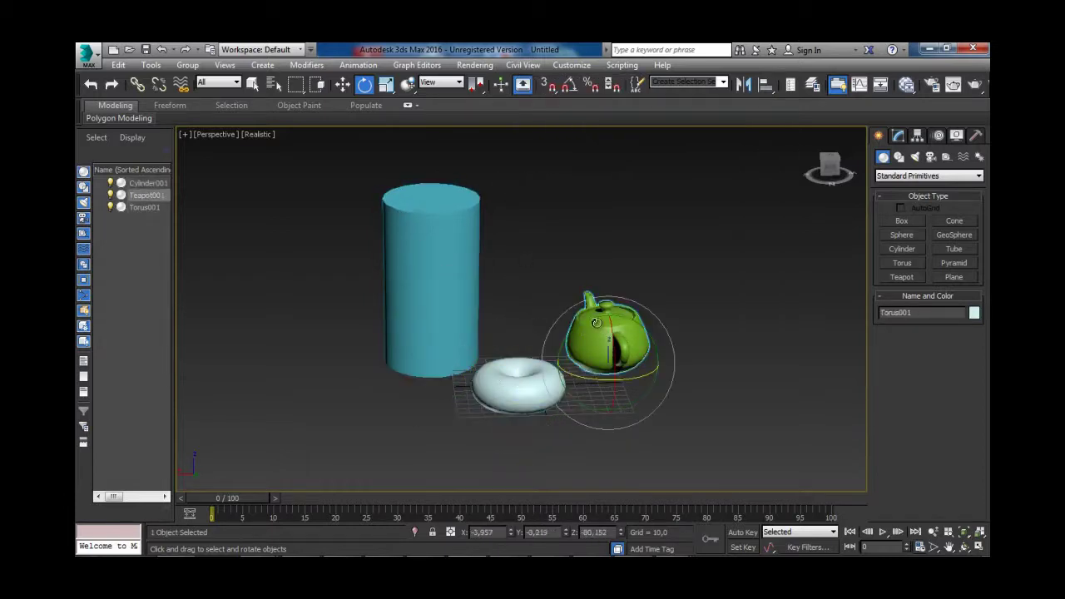
middle_drag(510, 225, 468, 239)
click(508, 227)
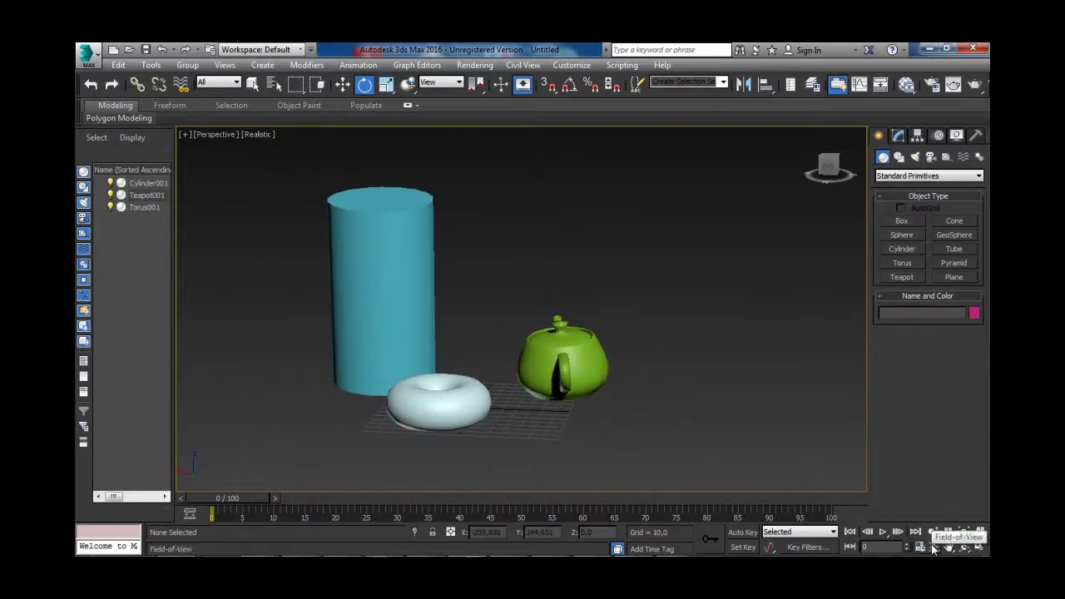
Zoom the perspective view repeatedly in and out around the cylinder to inspect it from near and far.
scroll(438, 255, down, 5)
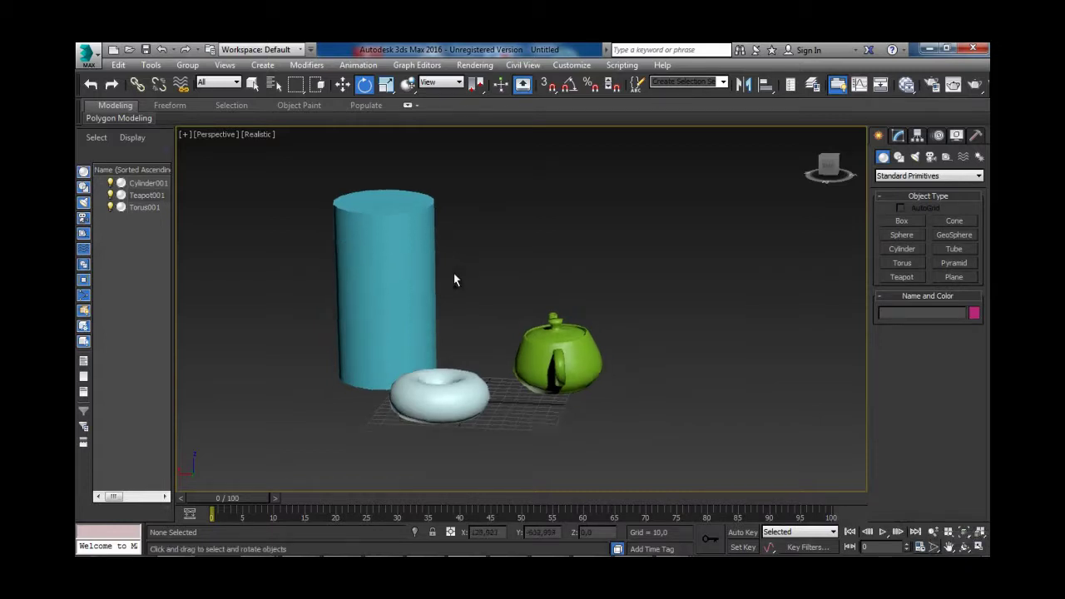
scroll(438, 258, up, 8)
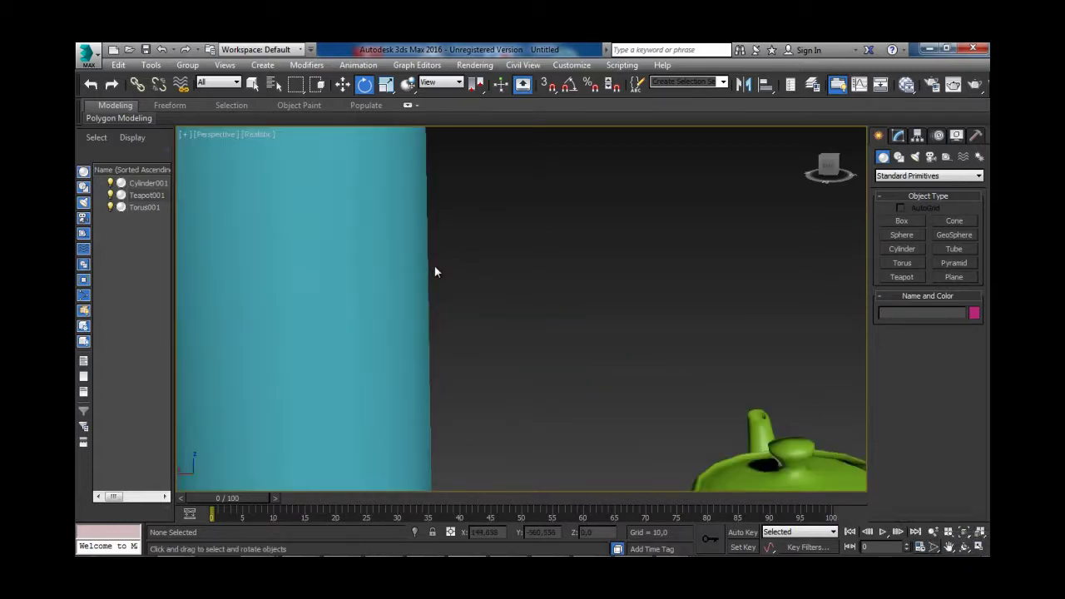
scroll(435, 262, down, 10)
scroll(436, 266, up, 6)
scroll(434, 270, up, 3)
scroll(435, 270, down, 8)
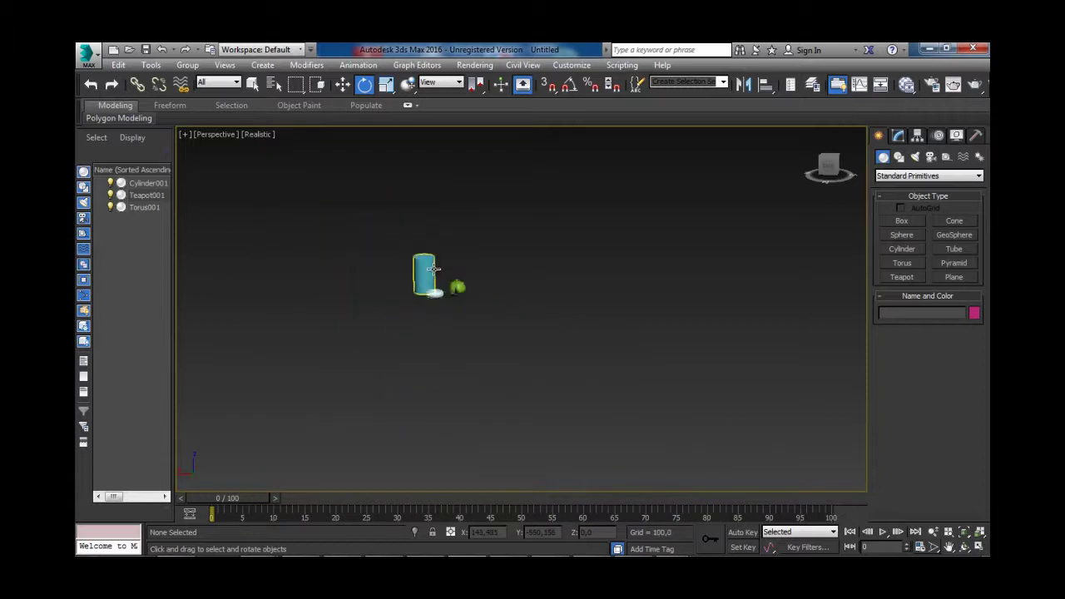
scroll(435, 271, up, 7)
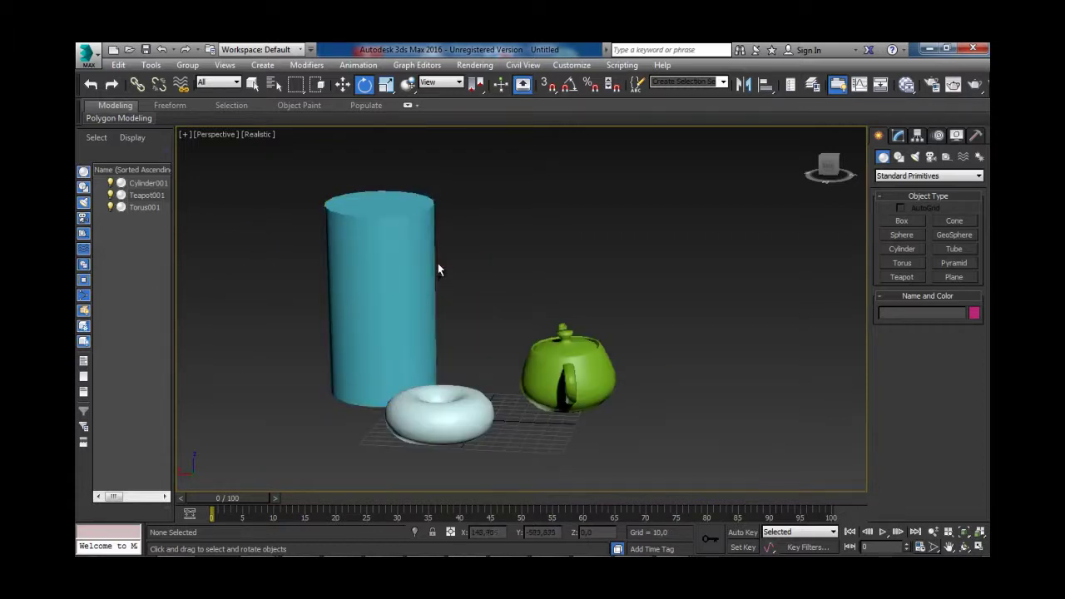
scroll(436, 276, down, 6)
scroll(423, 260, up, 5)
scroll(423, 260, up, 3)
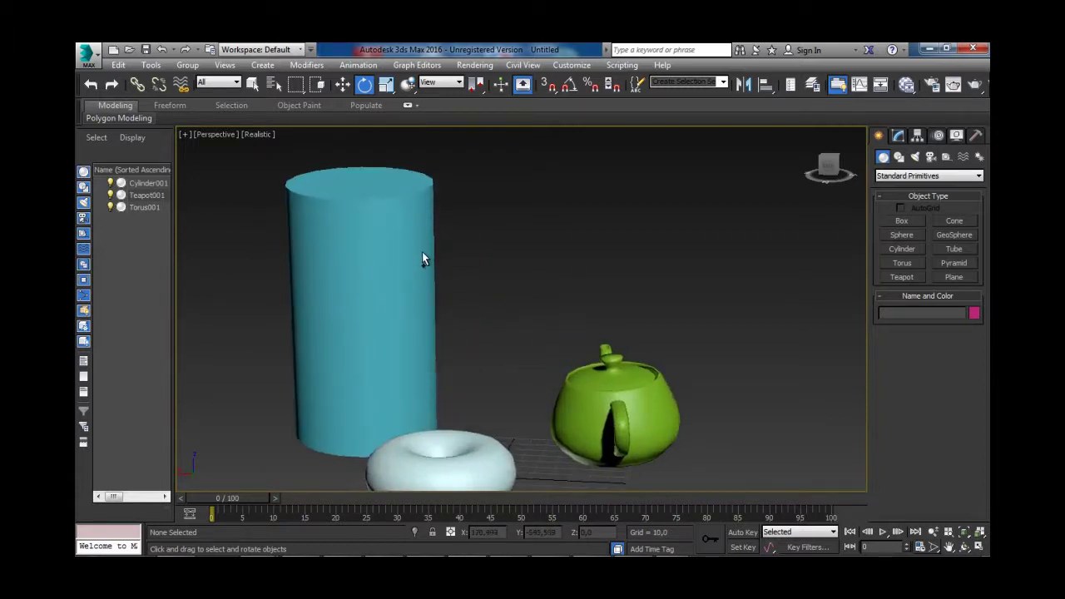
scroll(422, 254, down, 6)
scroll(408, 274, up, 6)
scroll(409, 259, up, 2)
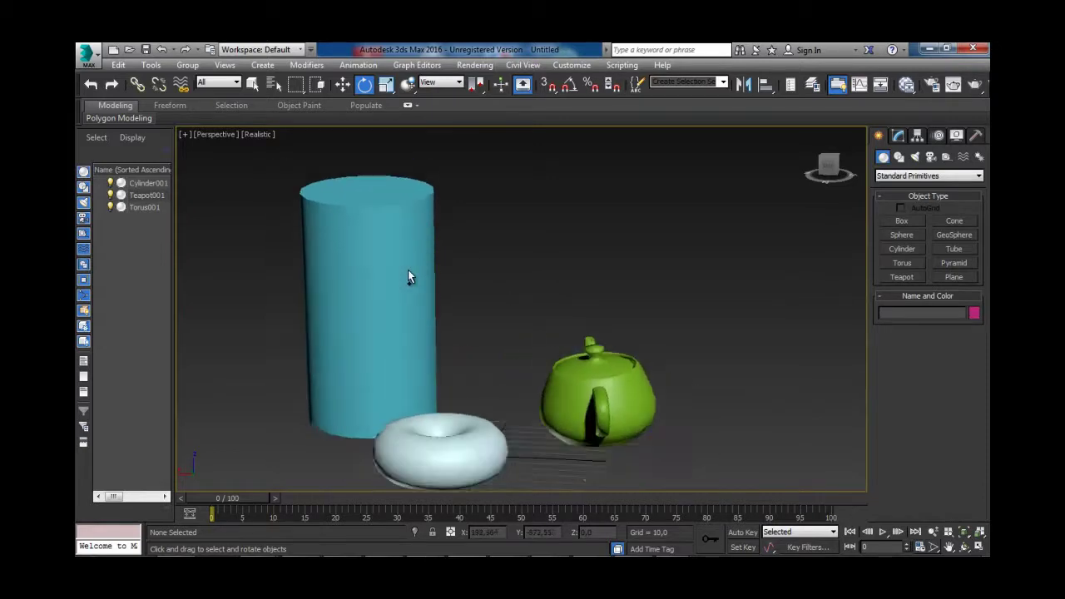
scroll(408, 275, down, 6)
scroll(404, 321, up, 6)
scroll(401, 258, down, 6)
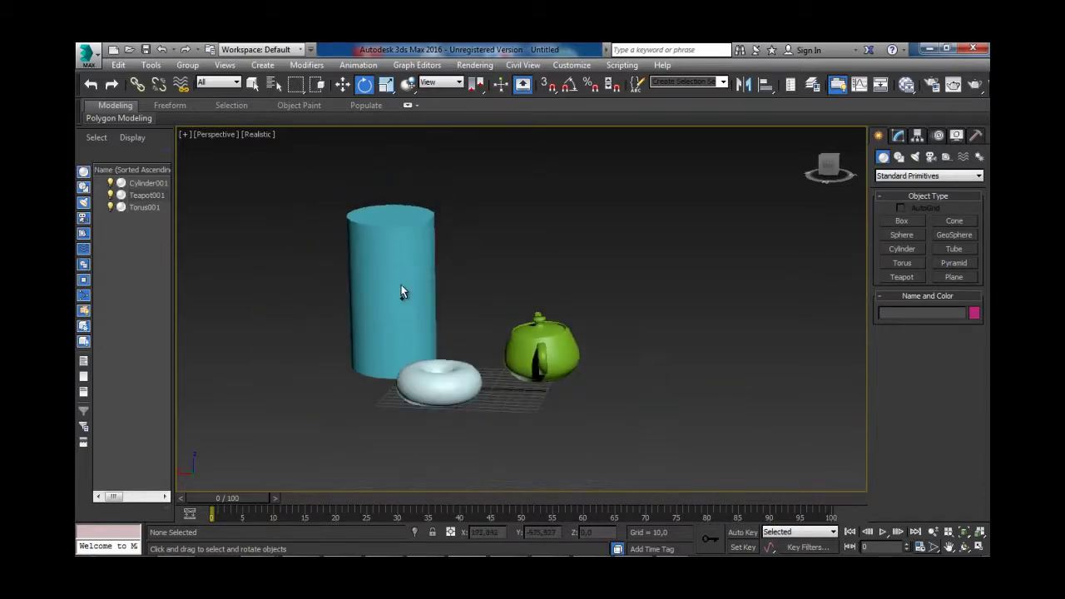
scroll(392, 346, up, 7)
scroll(395, 240, down, 6)
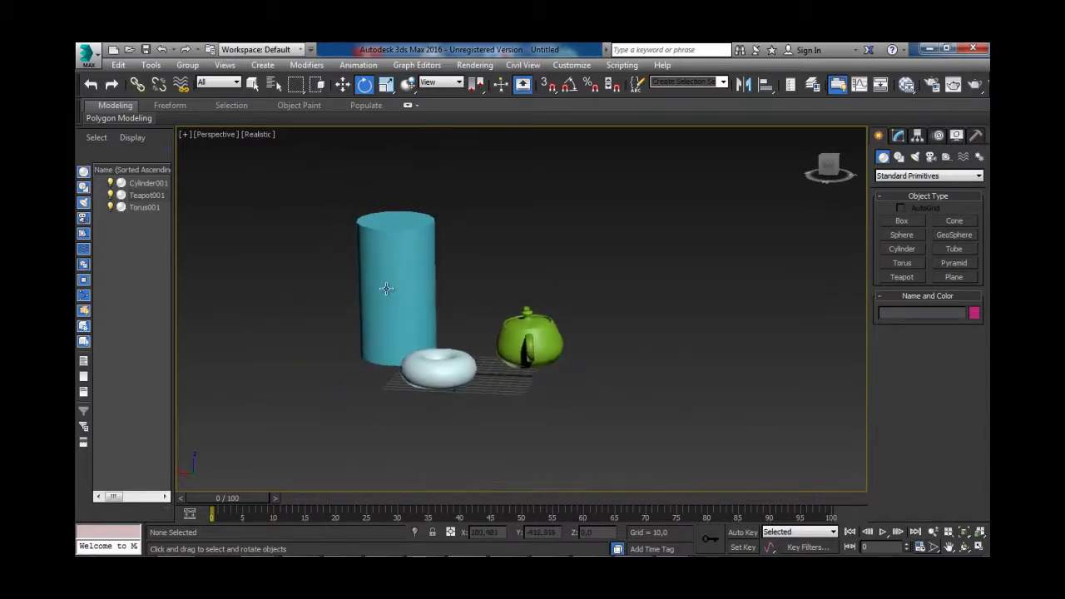
Select the torus, orbit the perspective view around it, and clear the selection.
alt+middle_drag(565, 350, 349, 330)
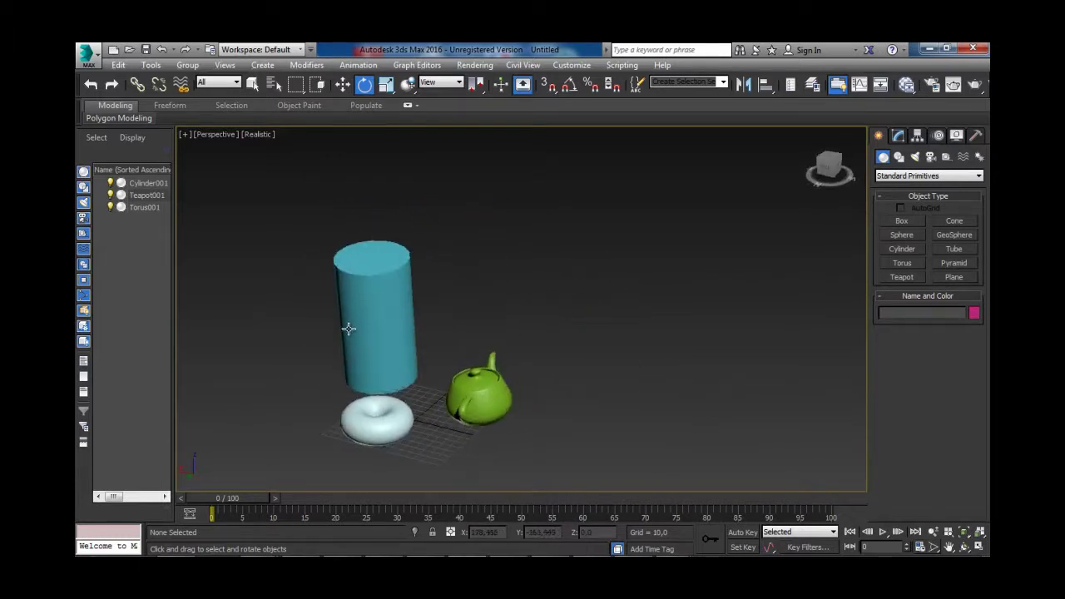
click(377, 416)
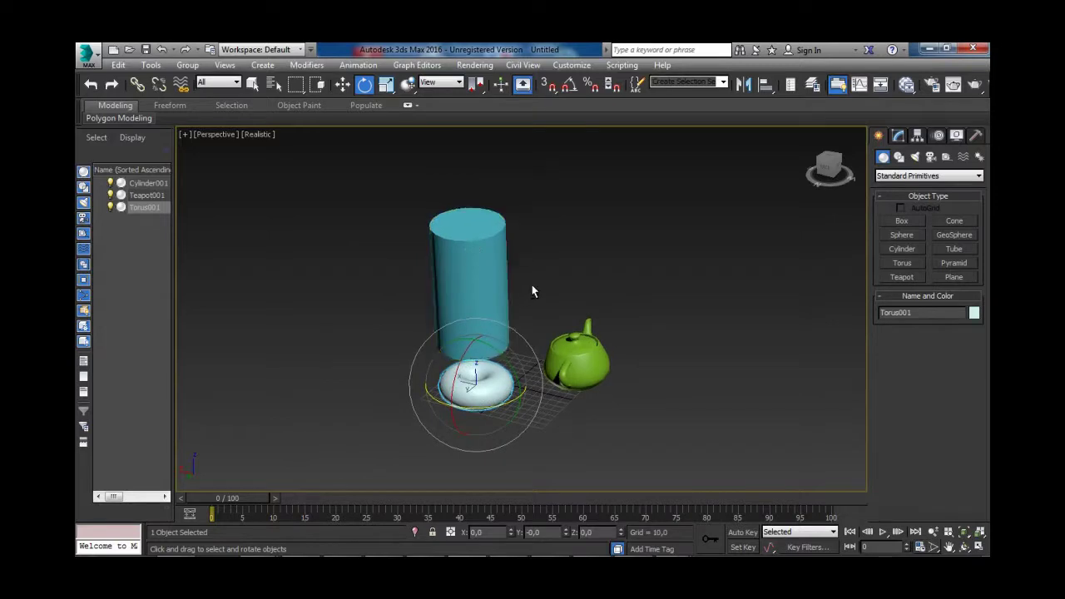
alt+middle_drag(524, 263, 495, 296)
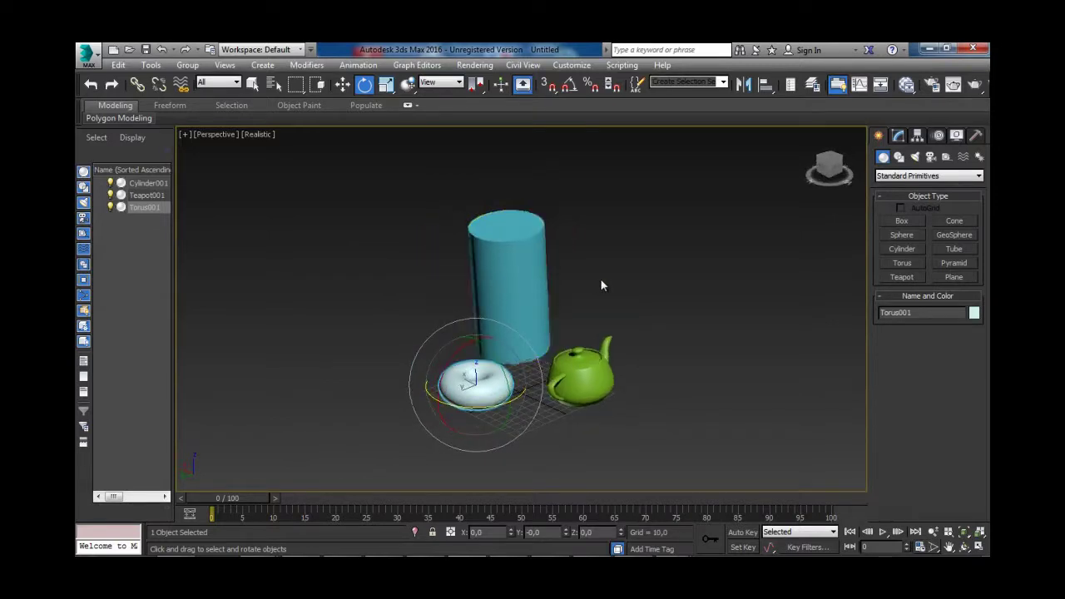
click(600, 281)
Select the cylinder, teapot and torus in turn, orbiting around the selection and ending with a low side view of the torus.
alt+middle_drag(595, 314, 574, 450)
scroll(602, 313, up, 3)
click(518, 238)
click(574, 450)
alt+middle_drag(674, 390, 216, 404)
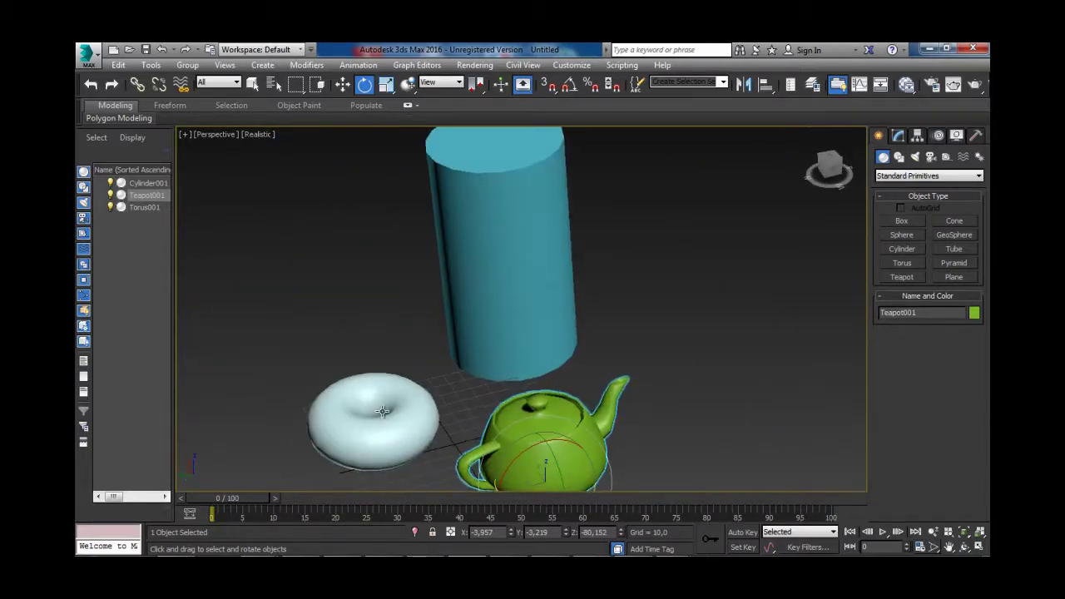
click(370, 416)
alt+middle_drag(635, 362, 626, 331)
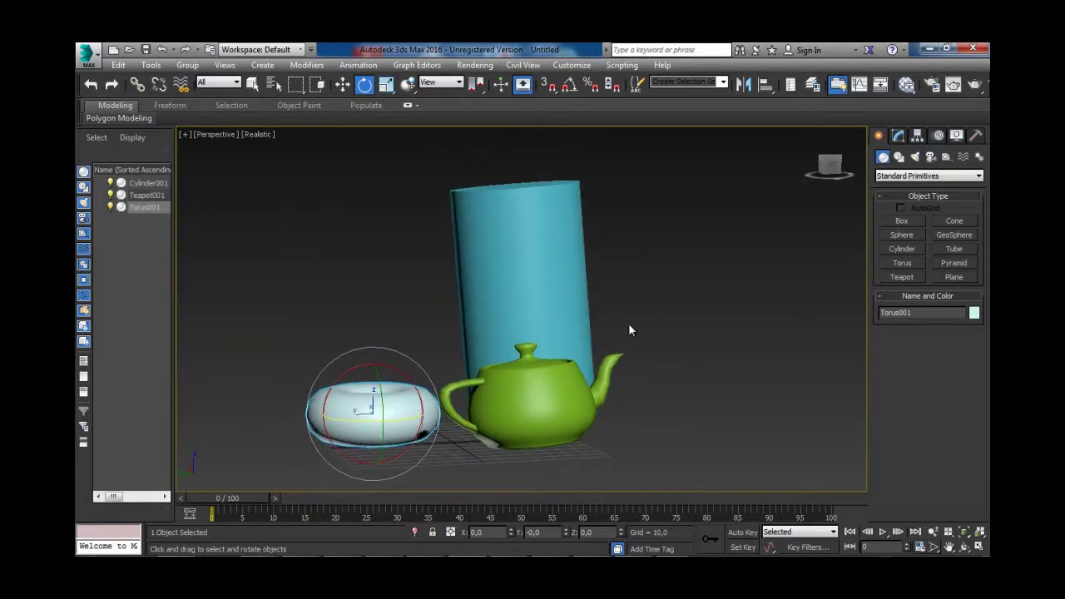